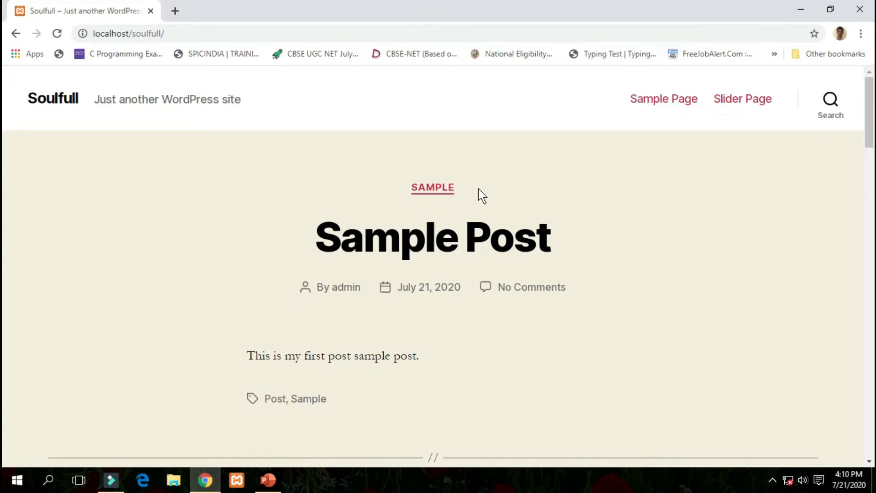
Go to the Soulfull site's wp-admin address and log in as admin with the saved credentials.
scroll(486, 268, "down", 3)
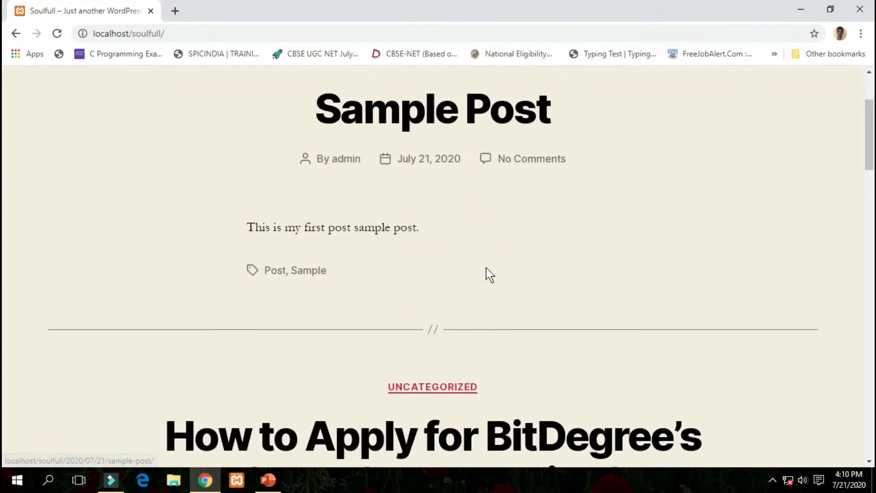
scroll(486, 267, "down", 5)
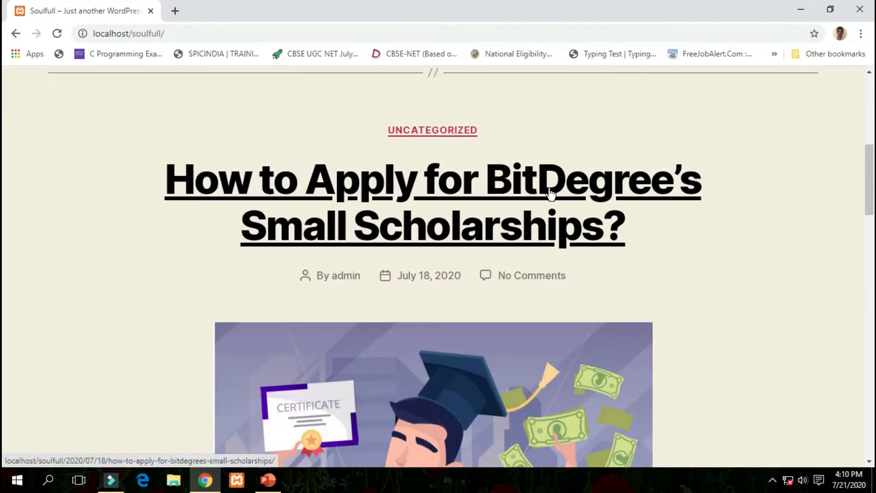
scroll(551, 268, "down", 5)
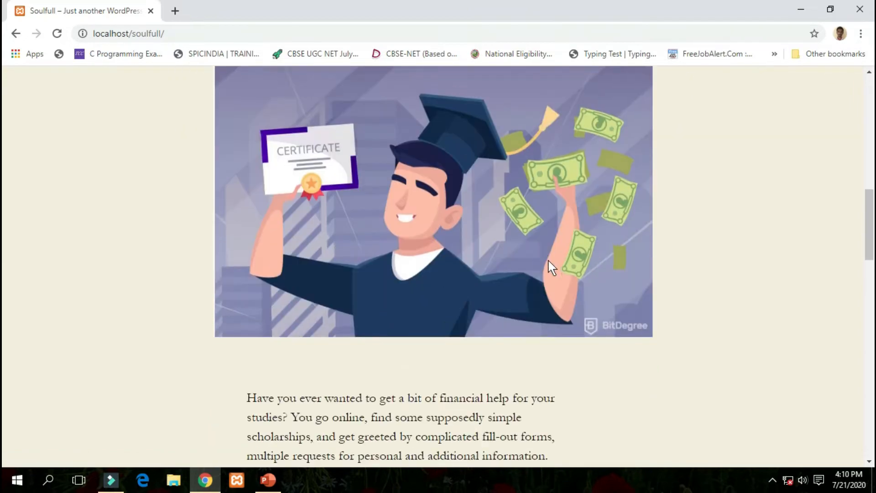
scroll(550, 268, "down", 15)
scroll(497, 172, "up", 3)
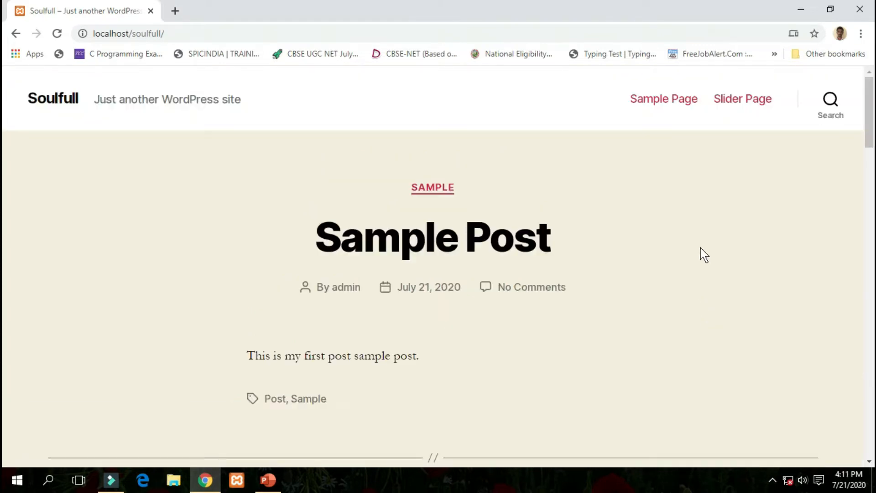
left_click(593, 34)
left_click(593, 35)
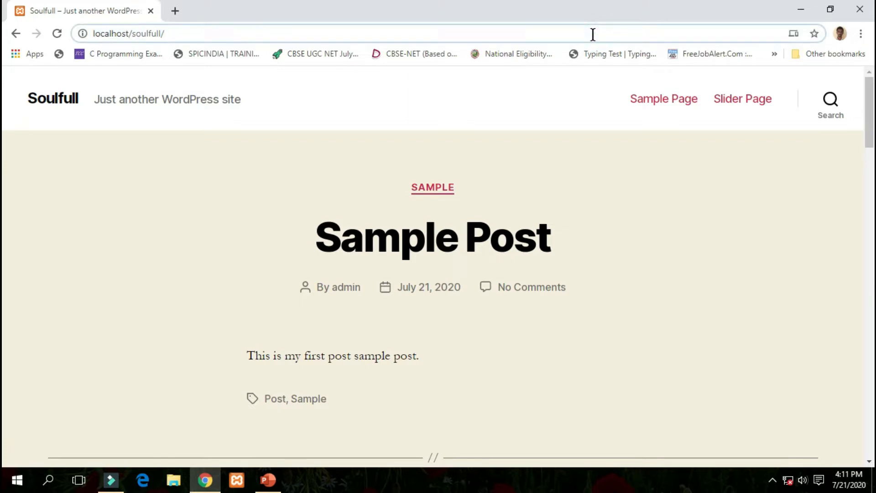
type("wp")
key("Right")
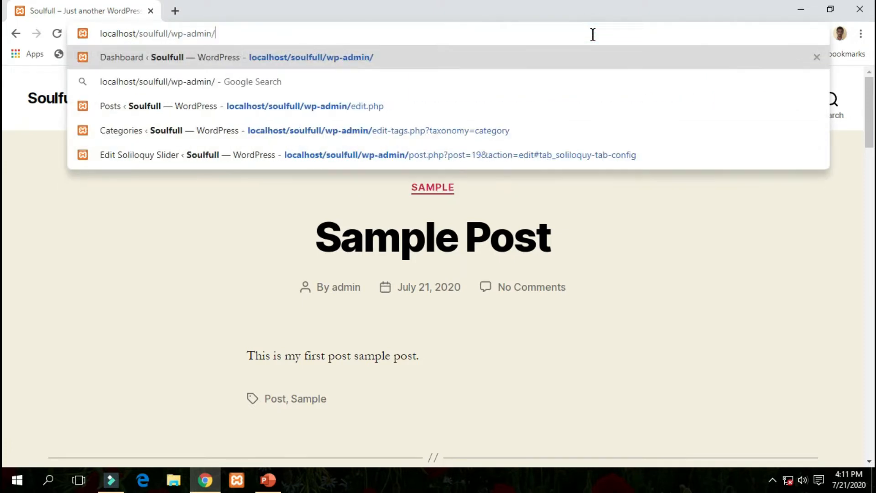
key("Return")
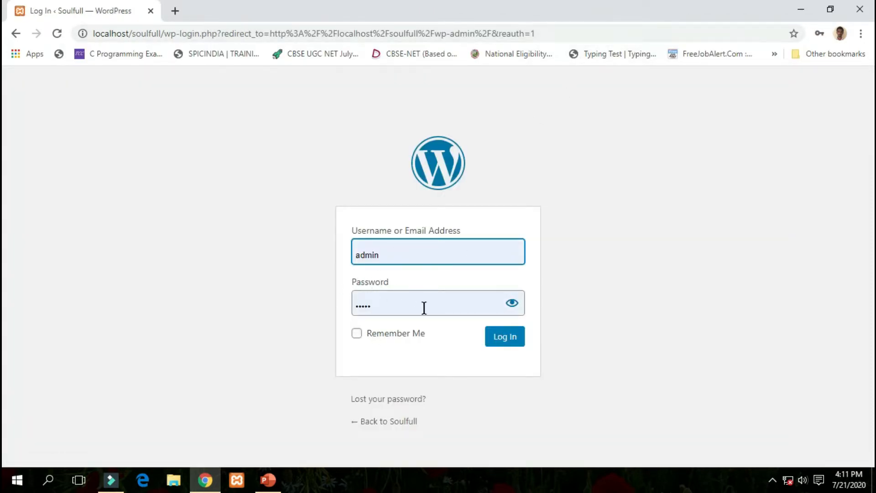
left_click(494, 337)
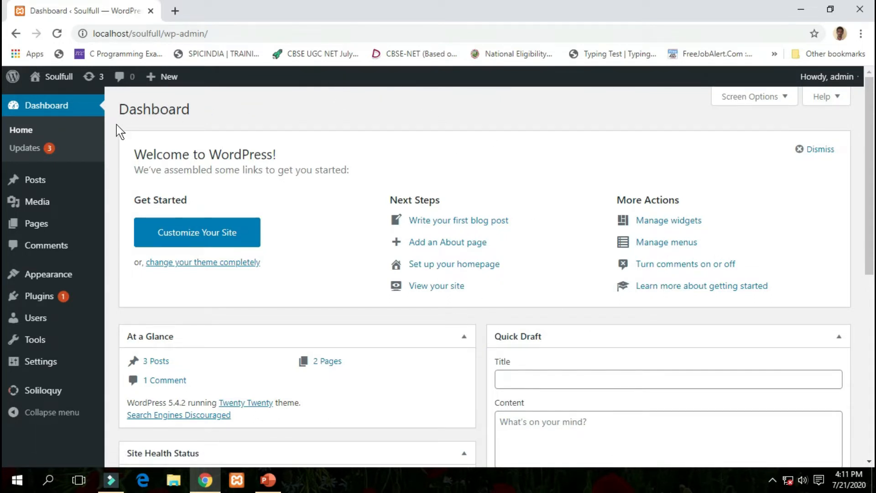
Trash the Clojure Language draft from All Posts and start a new post.
mouse_move(78, 180)
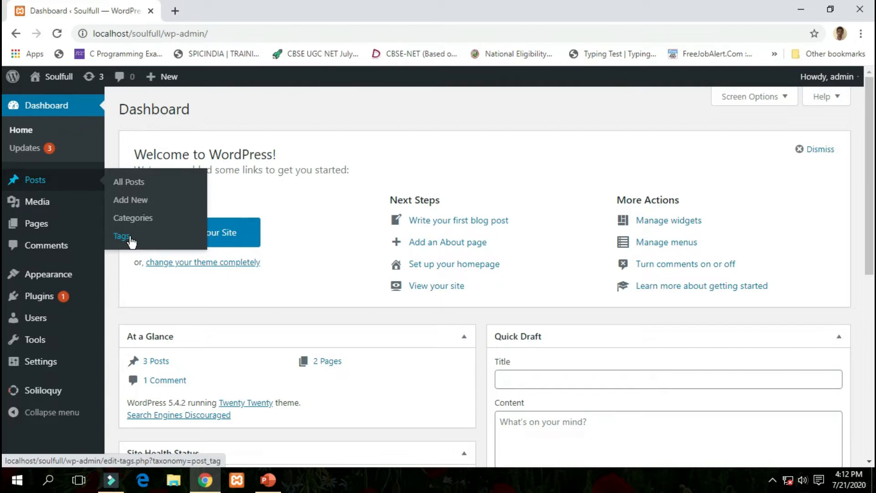
left_click(142, 183)
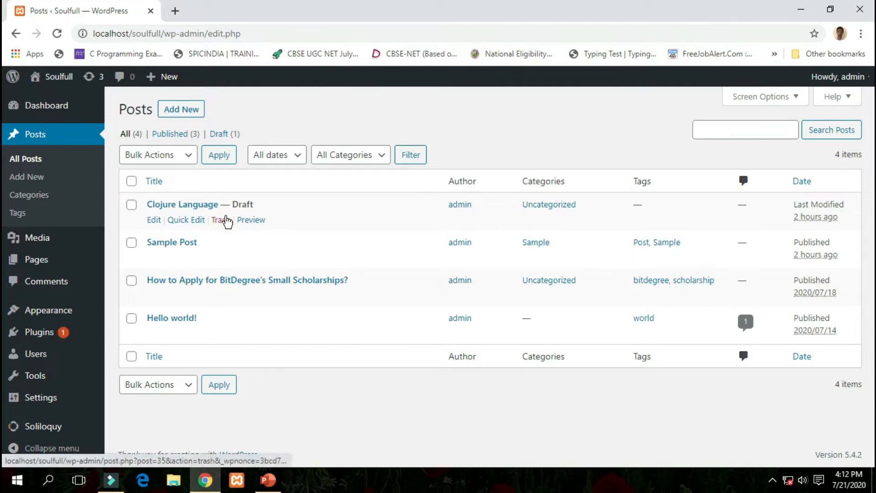
left_click(220, 220)
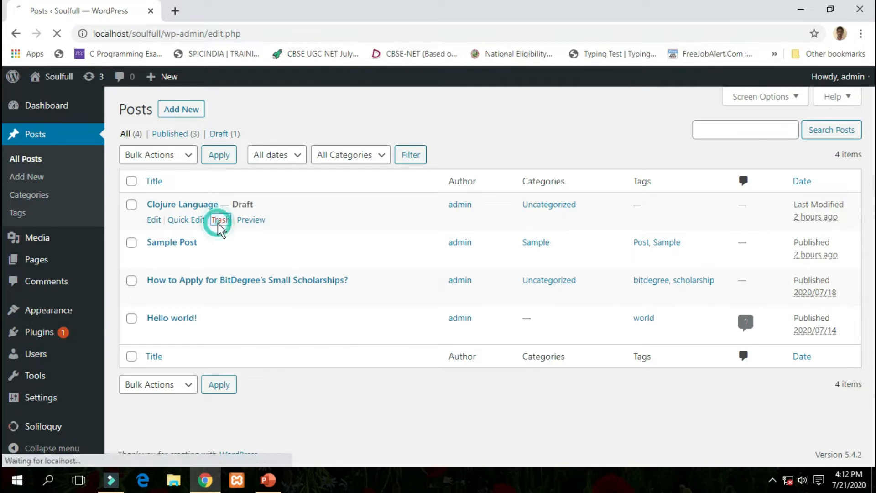
left_click(848, 136)
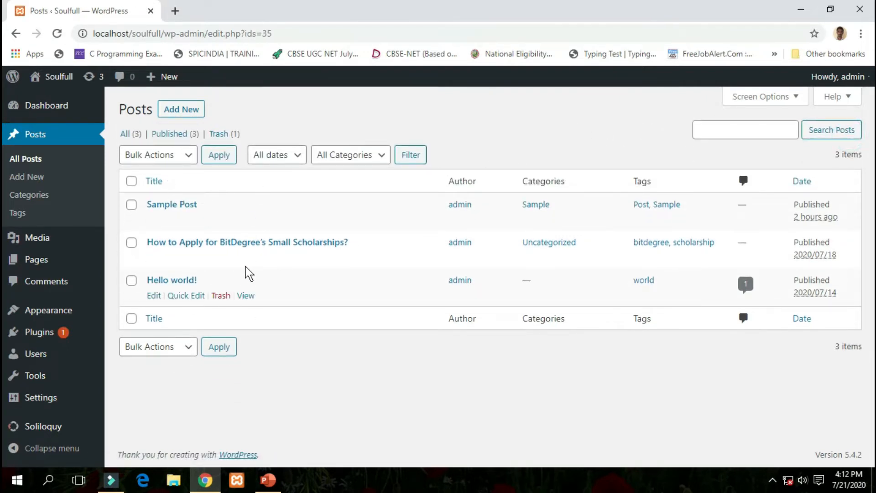
left_click(307, 370)
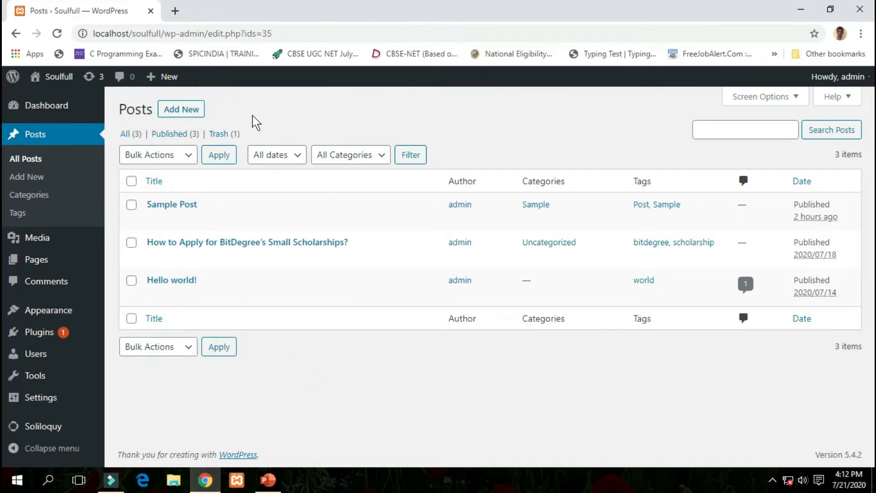
left_click(193, 113)
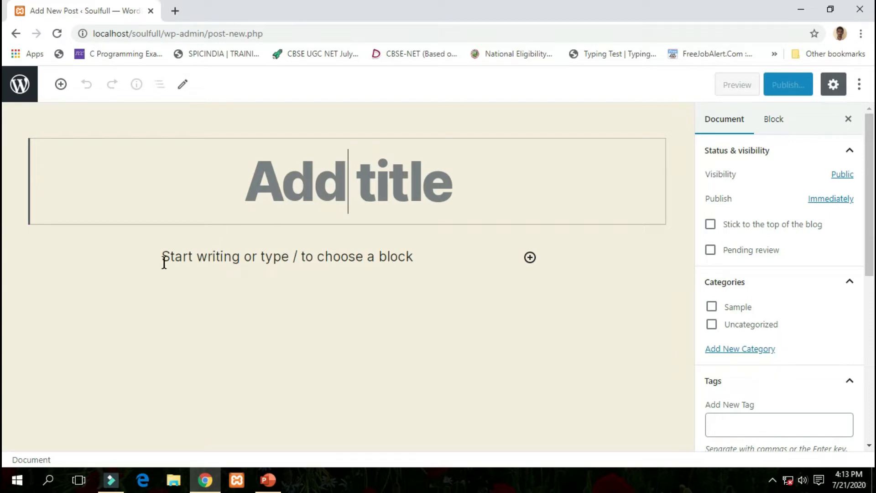
Put the caret in the empty new post's title, then minimize the browser to reveal the desktop.
left_click(398, 260)
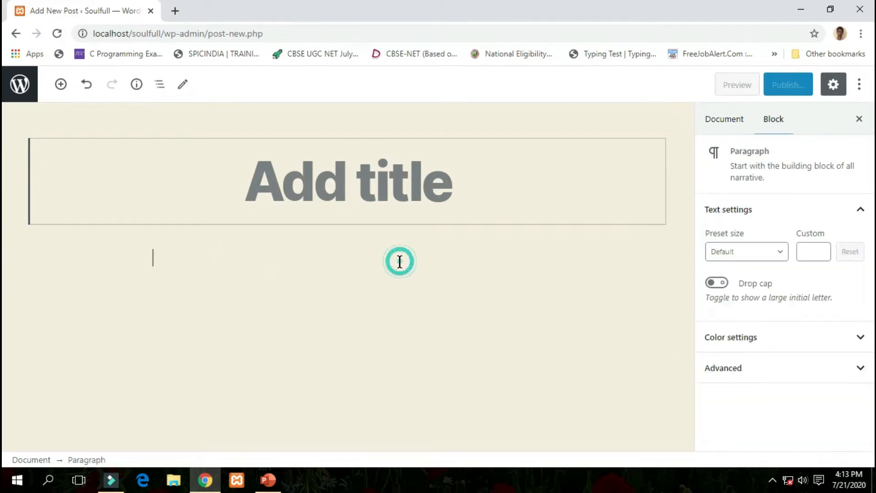
left_click(373, 182)
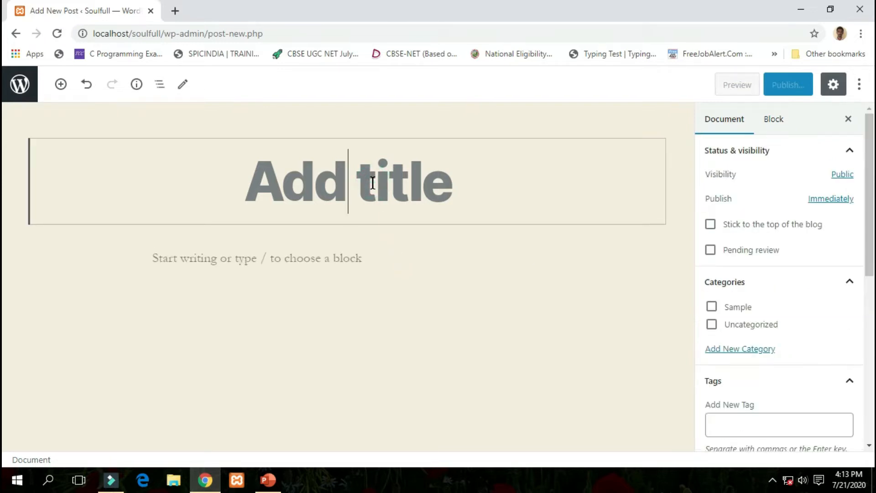
left_click(801, 9)
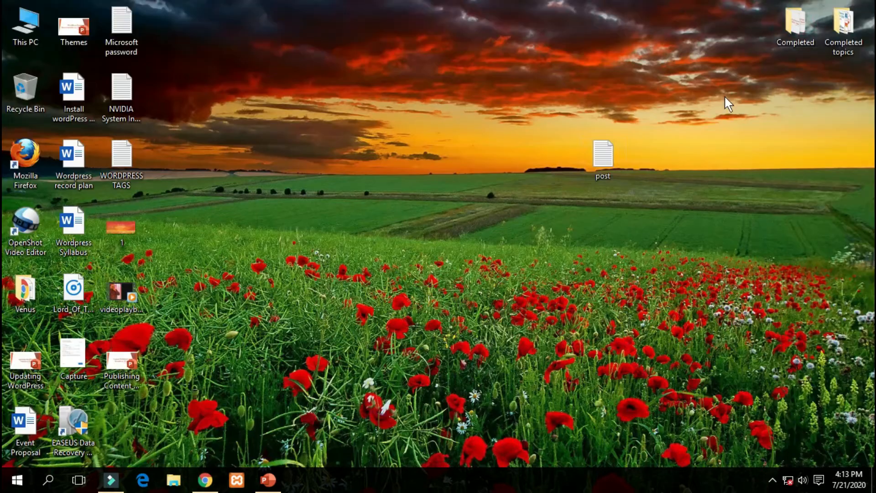
Open the 'post' text file in maximized Notepad, select 'Clojure Language', and return to the post title.
double_click(606, 150)
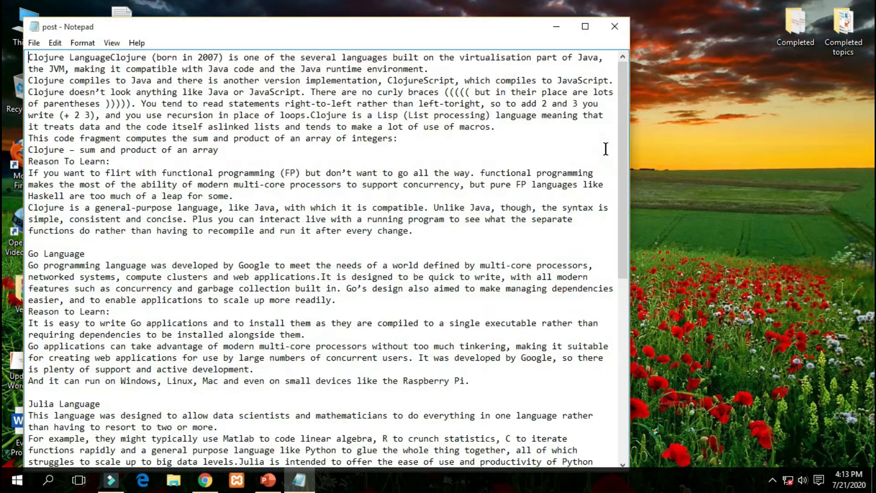
left_click(592, 28)
left_click_drag(6, 35, 89, 35)
key("ctrl+c")
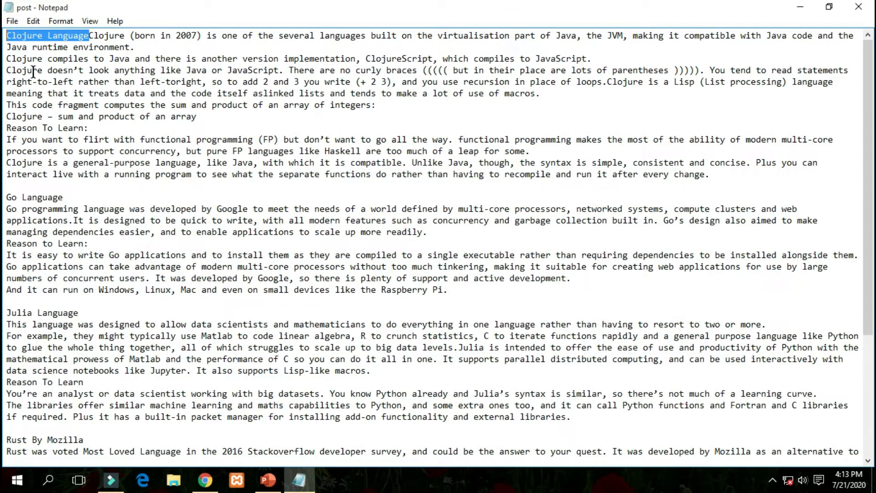
left_click(205, 480)
left_click(274, 189)
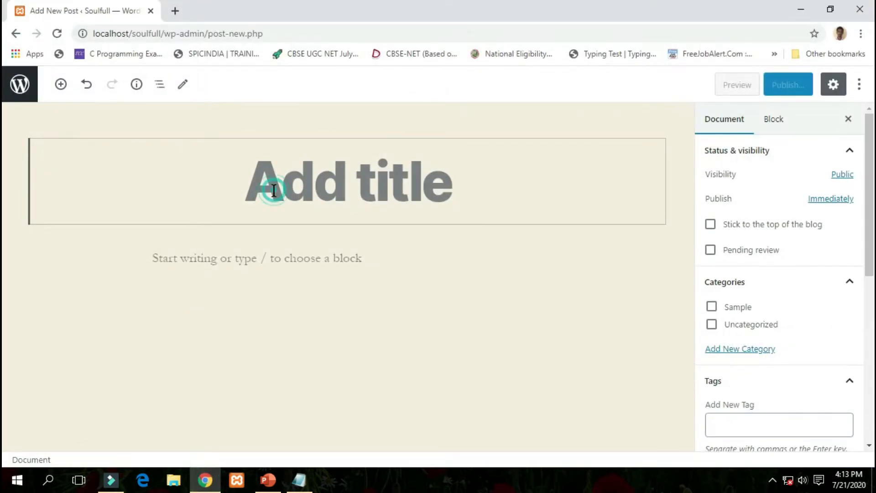
Paste 'Clojure Language' as the post title and bring Notepad back to the front.
key("ctrl+v")
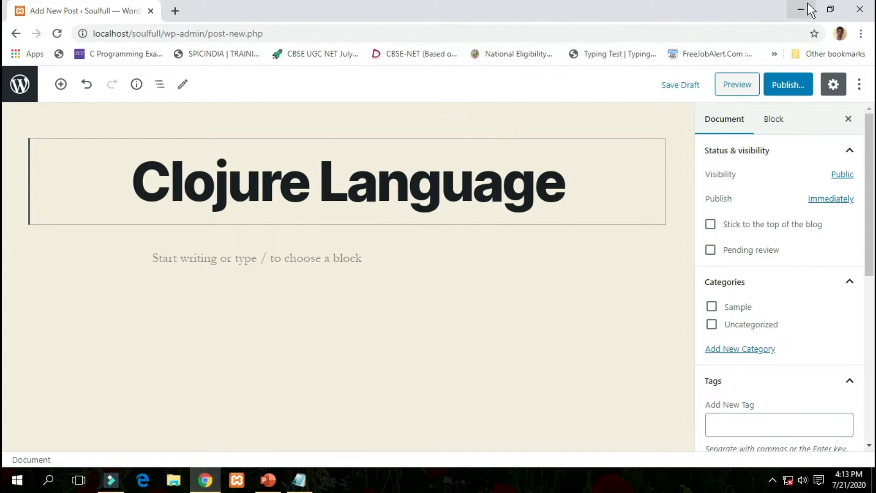
left_click(798, 12)
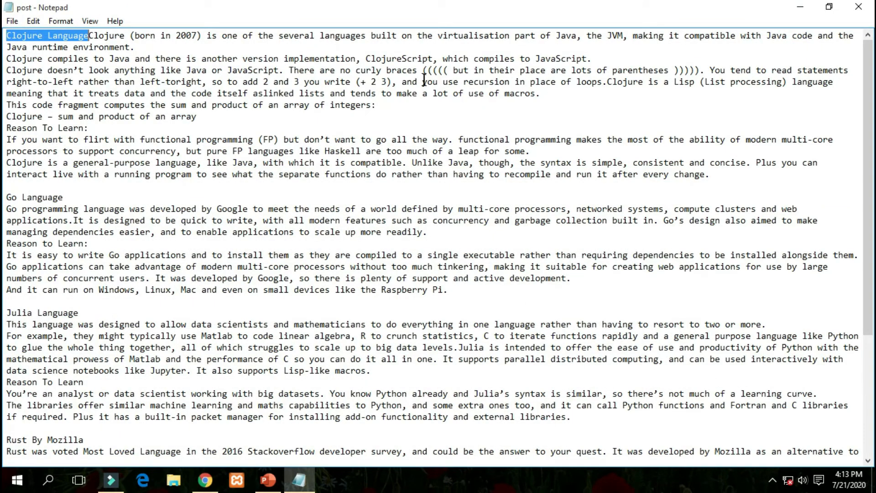
Select the Clojure description through 'Clojure – sum and product of an array' and return to WordPress.
left_click(107, 35)
left_click_drag(90, 36, 268, 111)
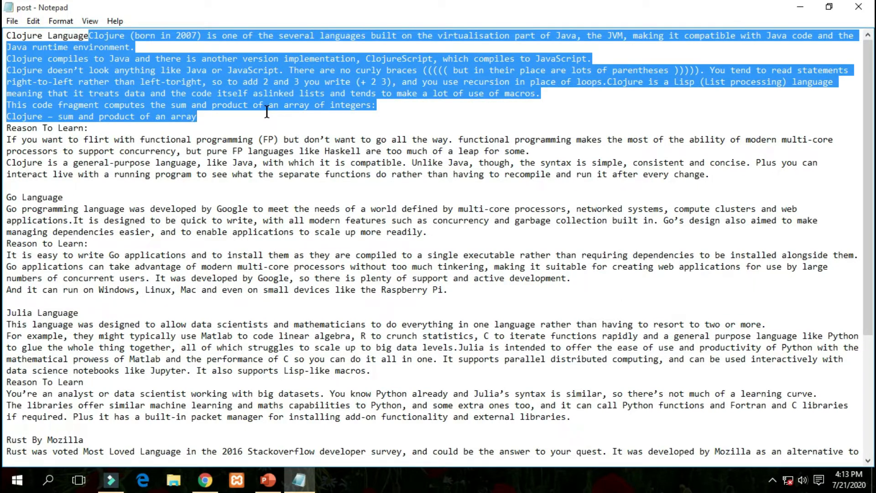
left_click(205, 480)
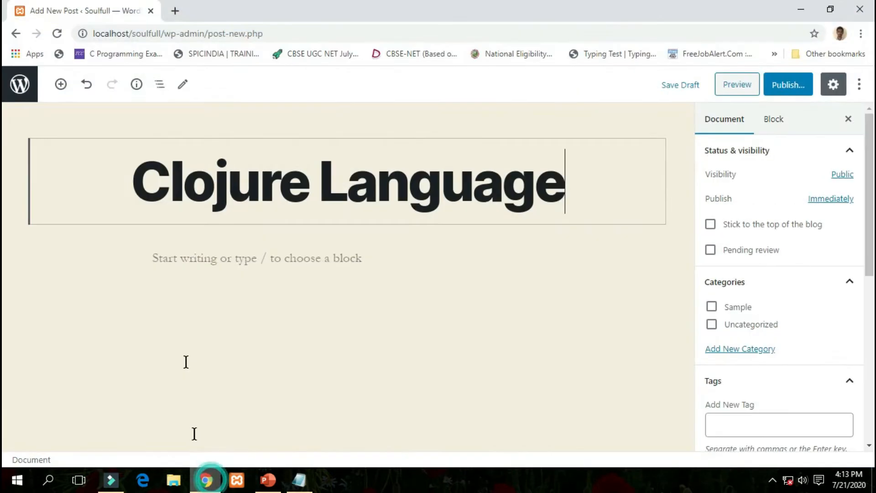
Paste the Clojure description, ending with the sum-and-product line, into the post body.
left_click(225, 259)
key("ctrl+v")
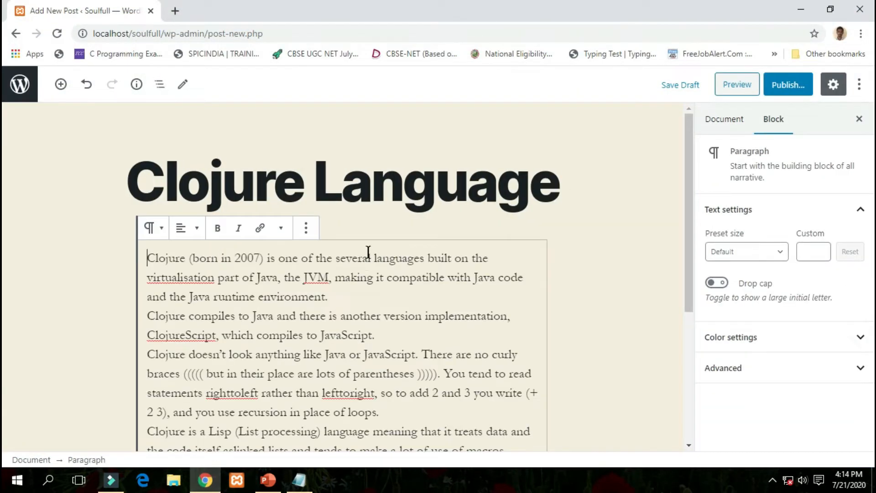
scroll(393, 402, "down", 3)
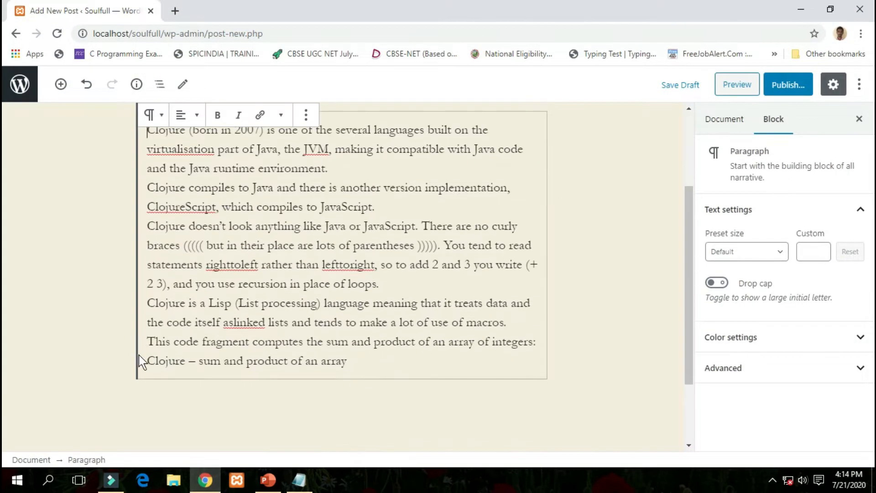
scroll(211, 286, "up", 3)
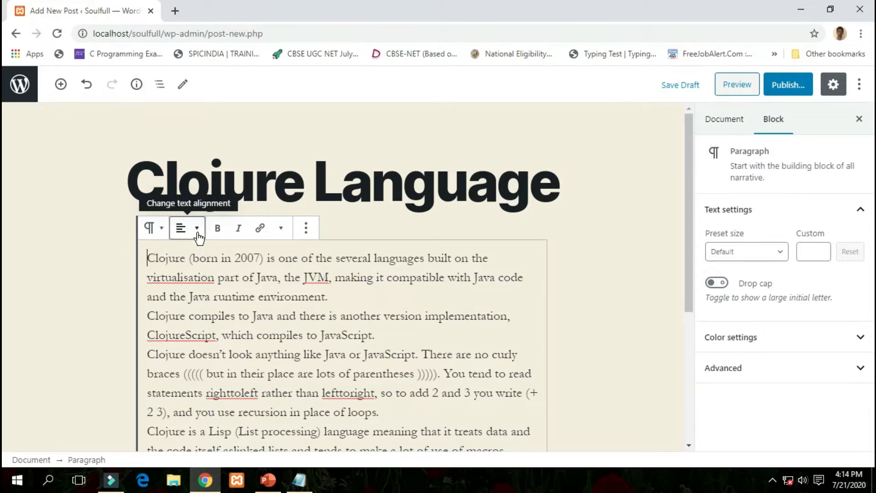
left_click(601, 245)
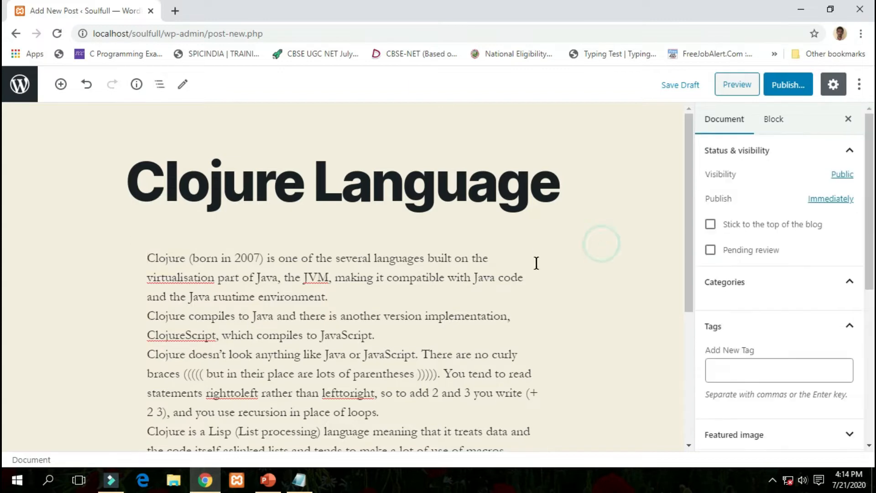
scroll(537, 263, "down", 3)
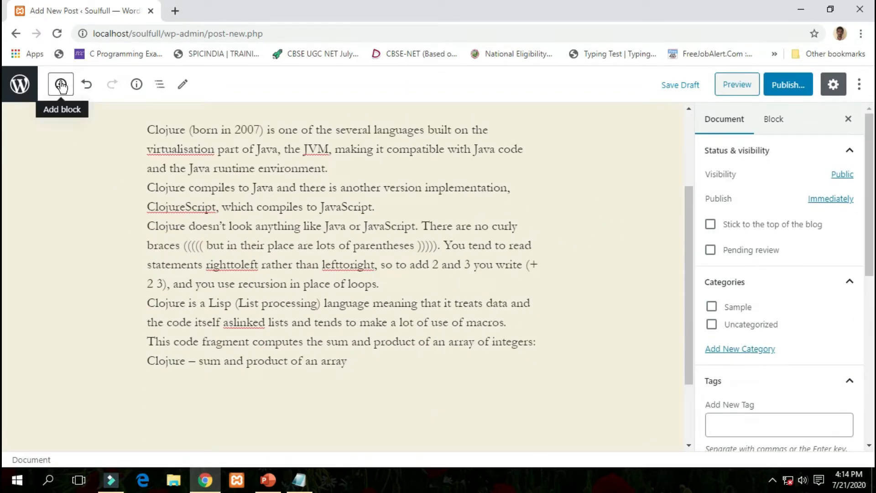
Insert an empty Heading block below the Clojure description.
left_click(60, 85)
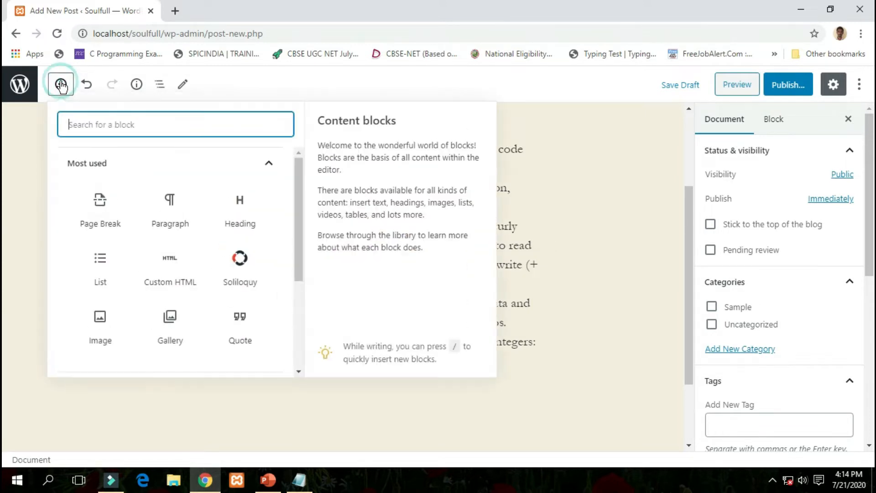
scroll(189, 176, "down", 3)
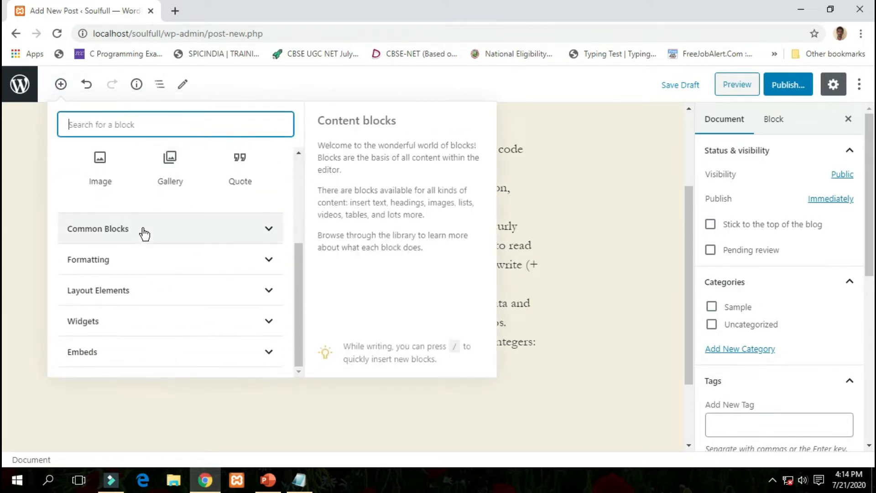
left_click(256, 228)
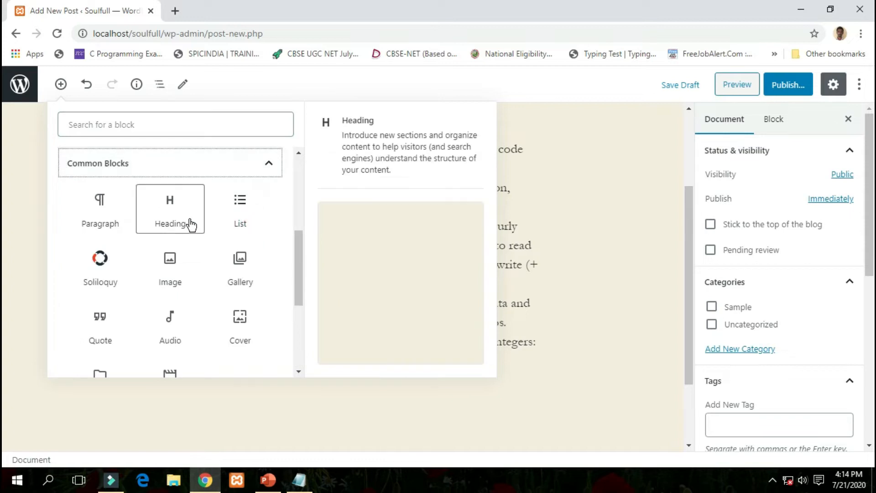
left_click(180, 221)
scroll(300, 303, "down", 3)
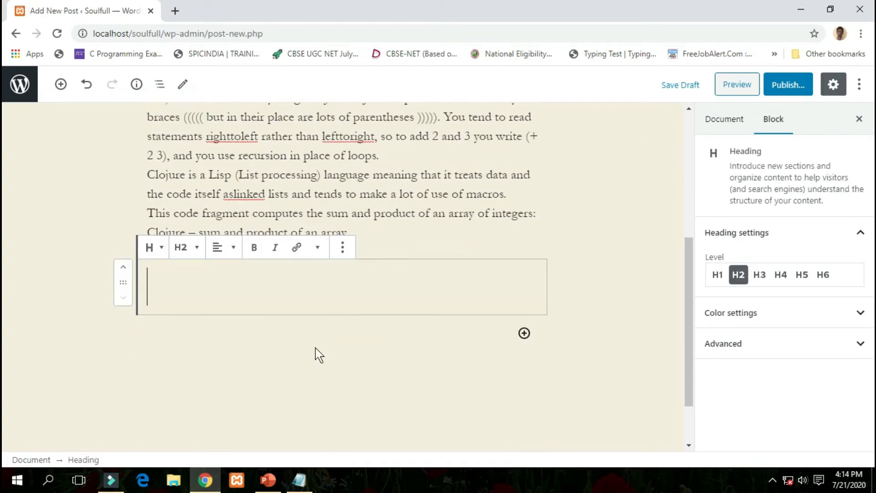
Copy the 'Reason To Learn:' line from the Notepad post text.
left_click(293, 482)
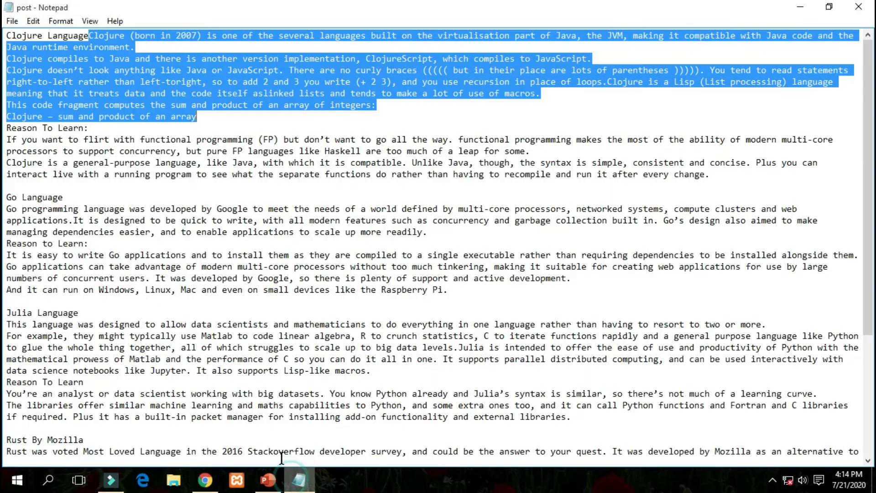
left_click(94, 132)
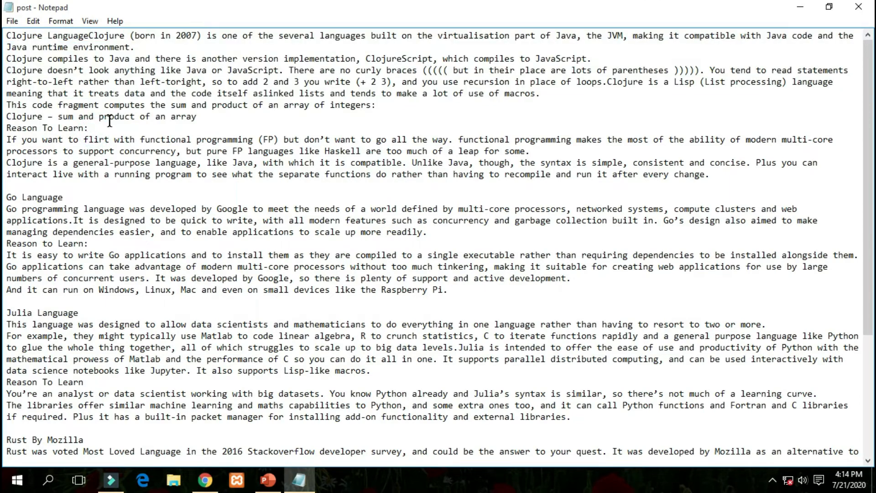
left_click_drag(91, 128, 6, 128)
key("ctrl+c")
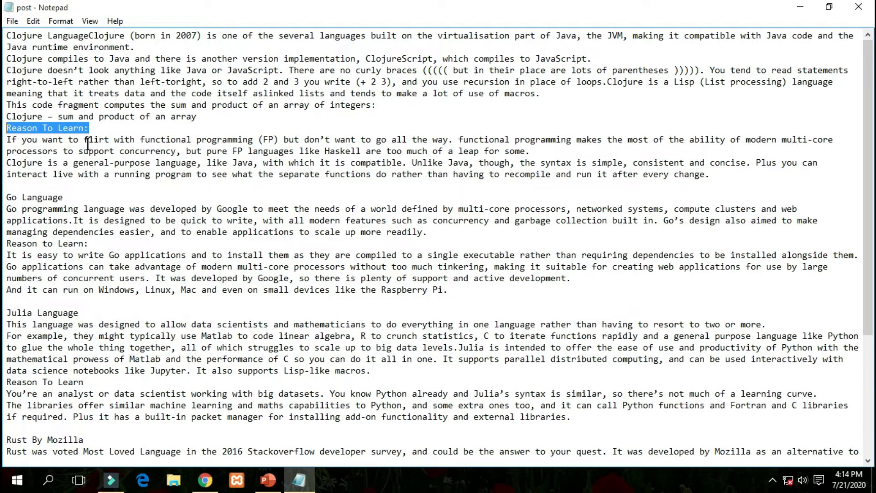
key("alt+Tab")
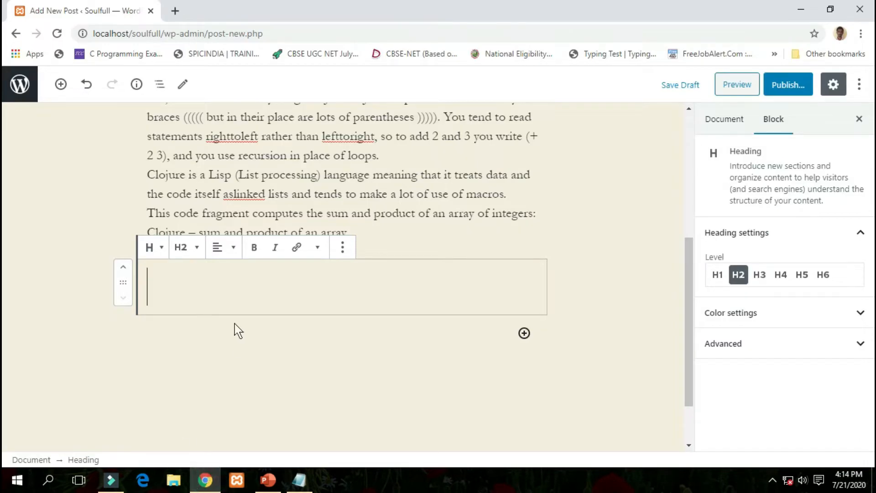
Paste 'Reason To Learn:' into the new heading and set it to level H3.
key("ctrl+v")
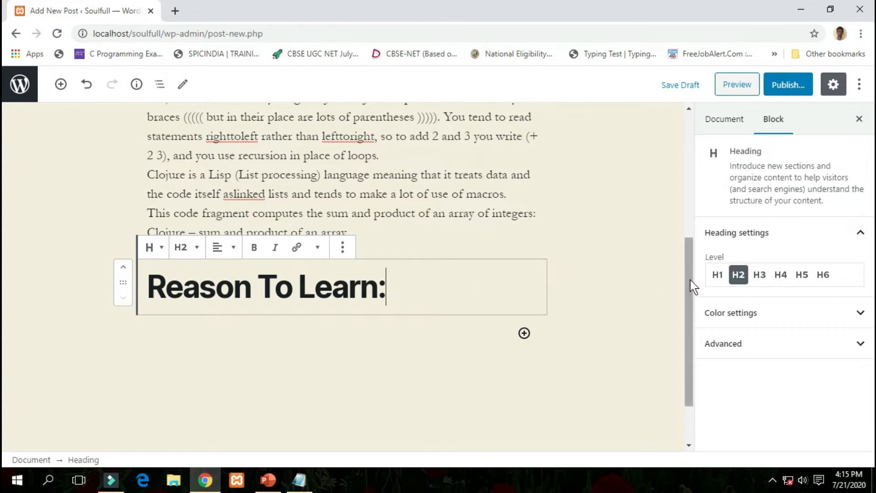
left_click(766, 279)
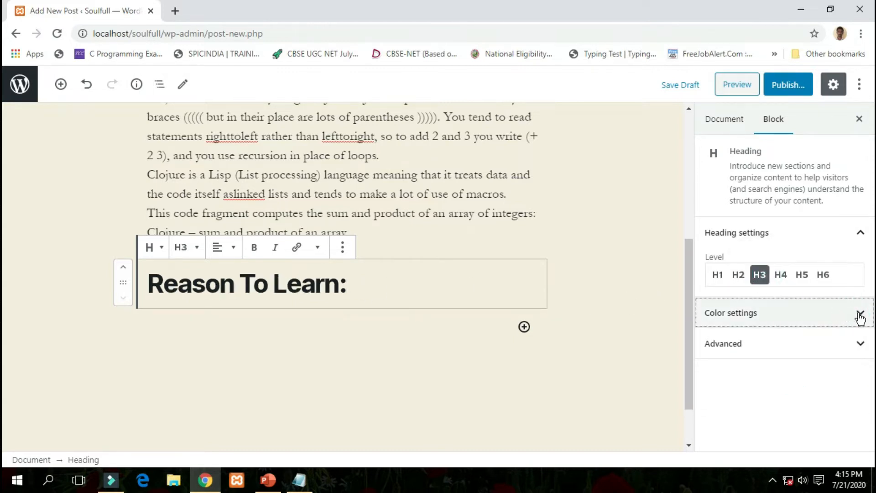
left_click(859, 315)
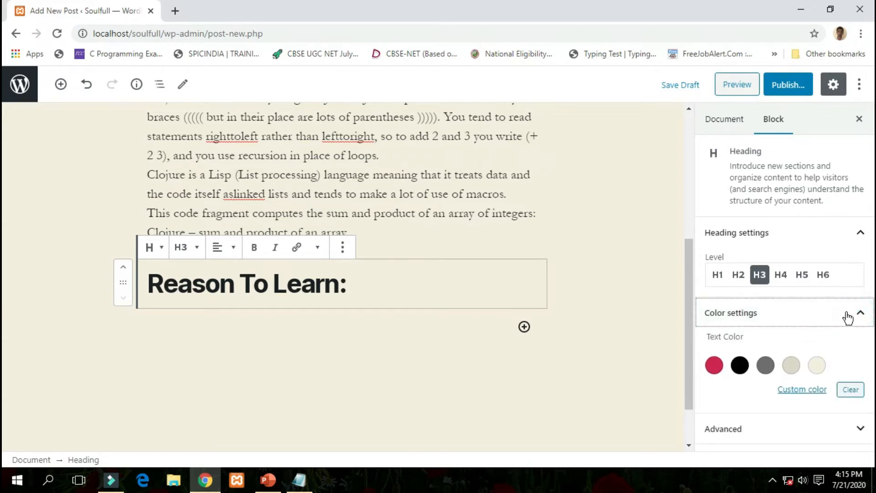
left_click(863, 312)
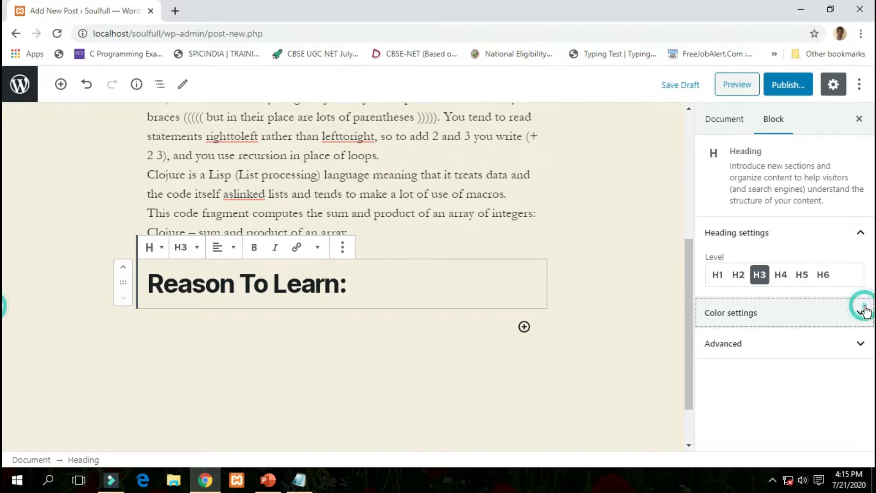
left_click(861, 342)
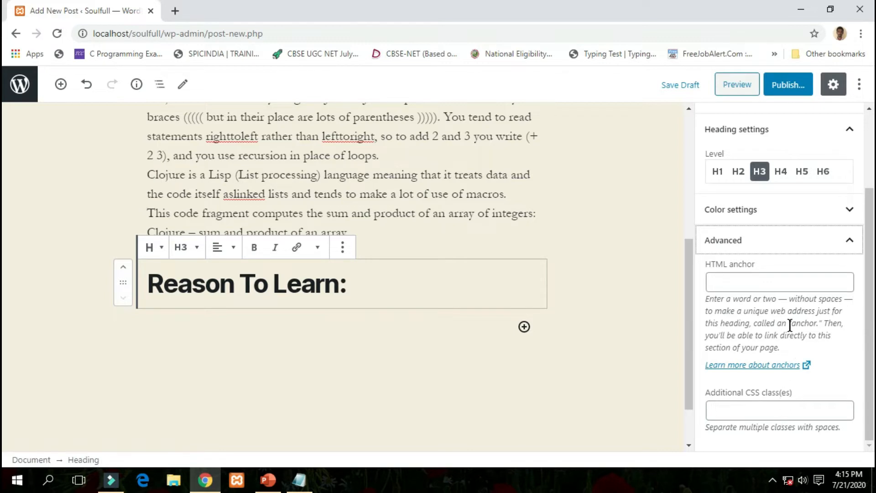
left_click(832, 245)
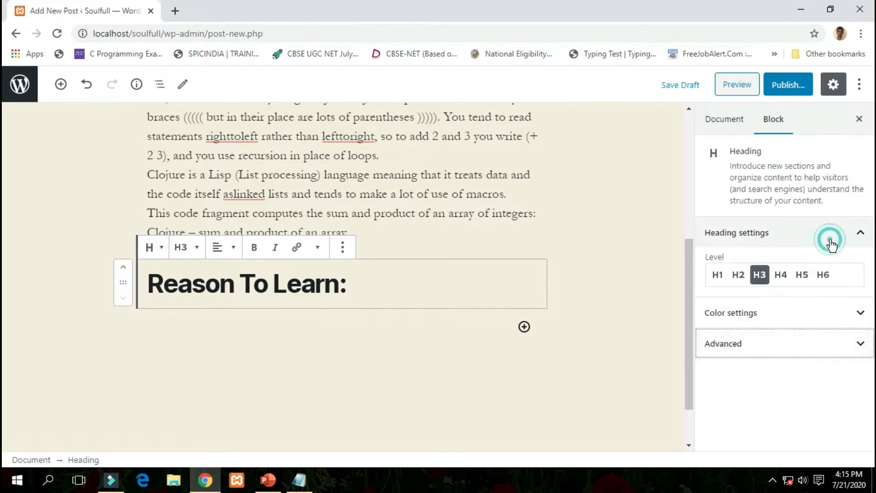
left_click(659, 294)
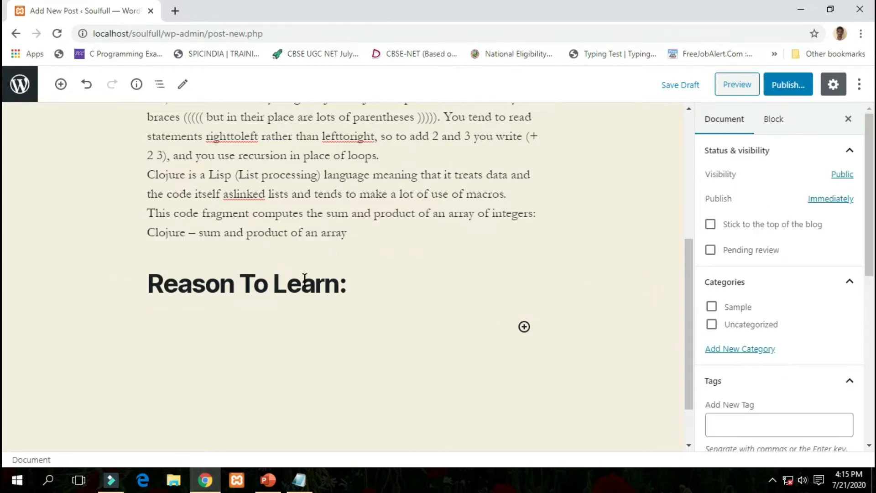
Paste the two Clojure benefit paragraphs, starting 'If you want', beneath the 'Reason To Learn:' heading.
left_click(364, 325)
left_click(299, 479)
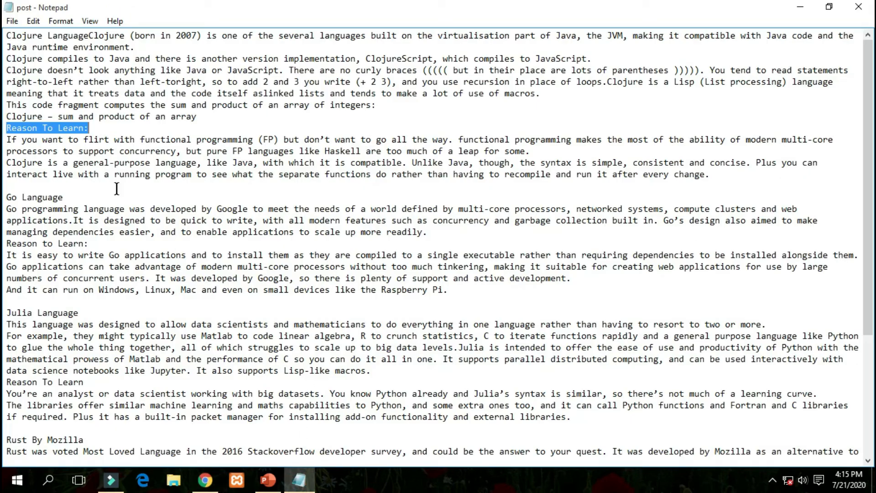
left_click(10, 142)
left_click_drag(10, 142, 717, 175)
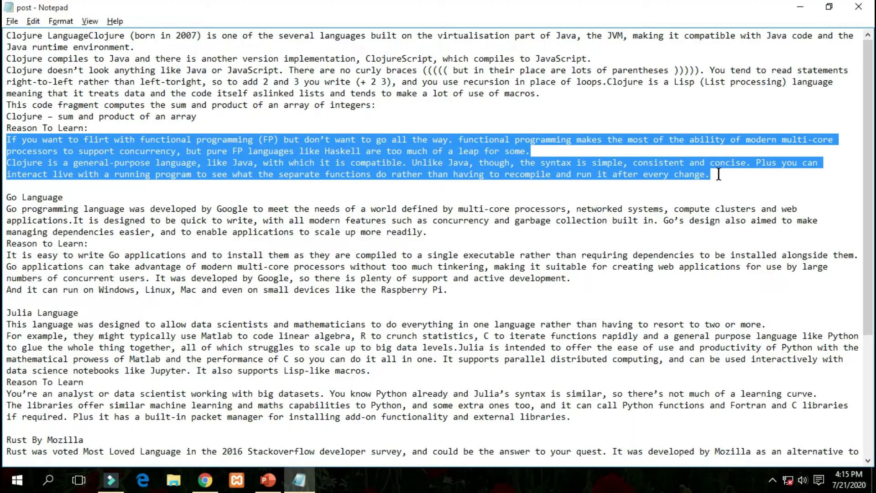
key("alt+Tab")
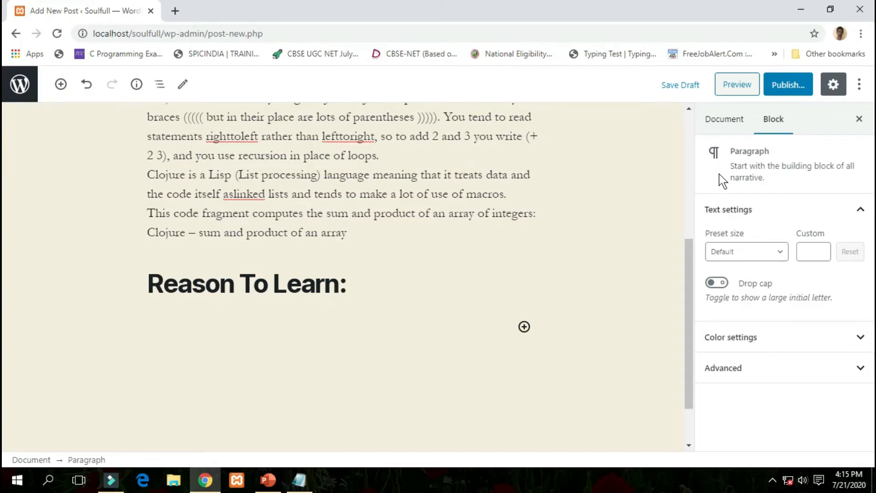
key("ctrl+v")
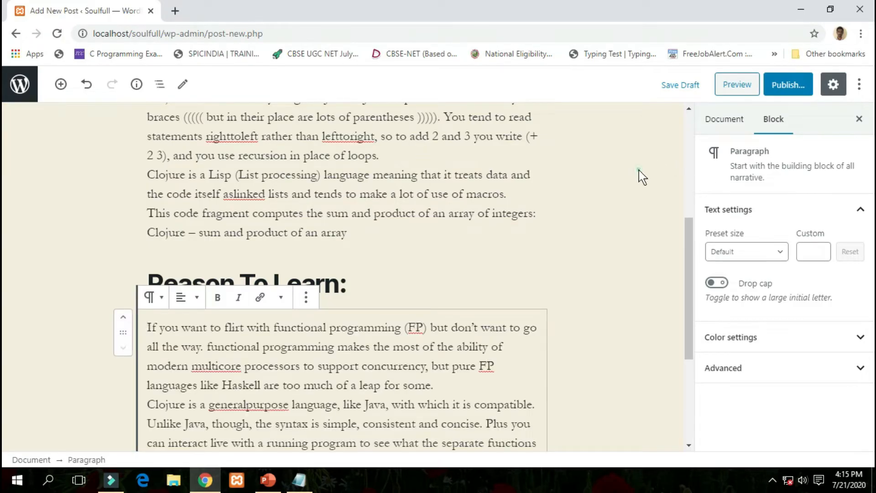
left_click(639, 170)
scroll(584, 234, "up", 5)
scroll(454, 237, "down", 7)
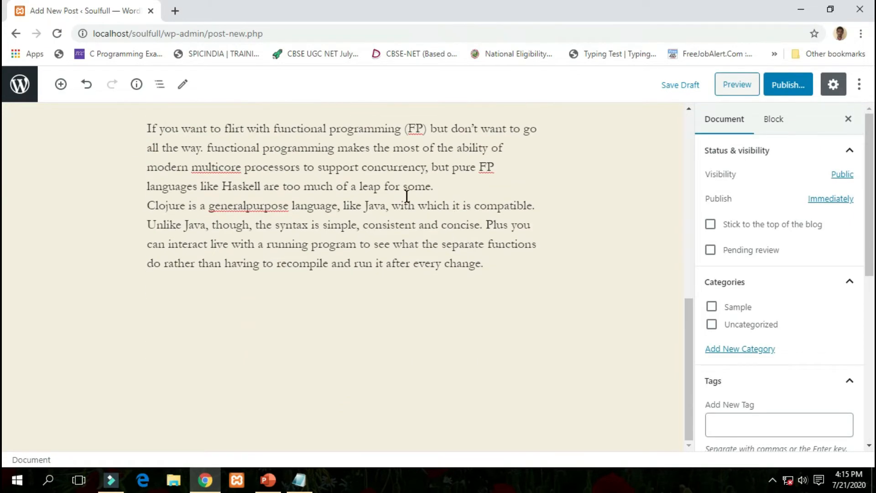
Review the Clojure Language post from its title, selecting then deselecting the opening paragraph.
scroll(405, 225, "up", 10)
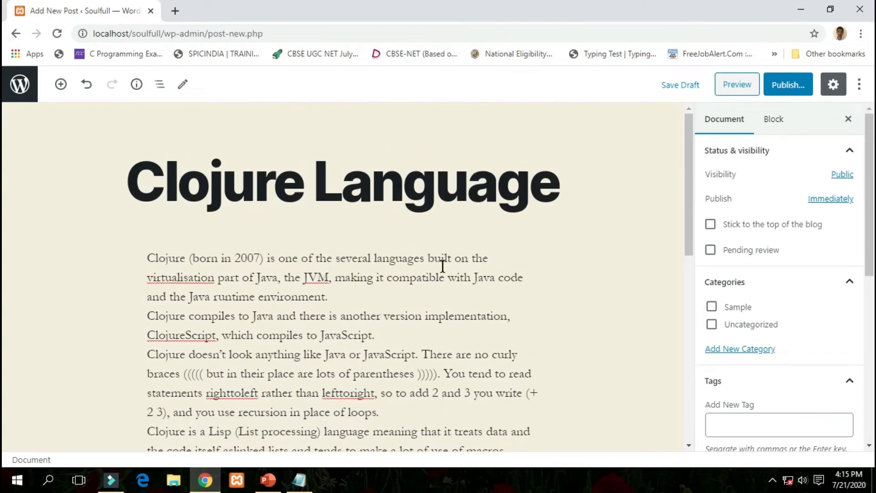
scroll(443, 266, "down", 3)
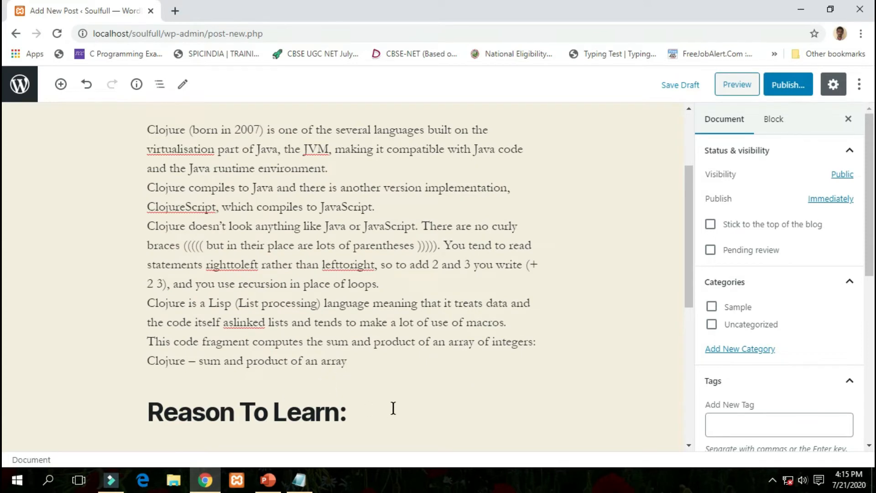
scroll(605, 279, "up", 3)
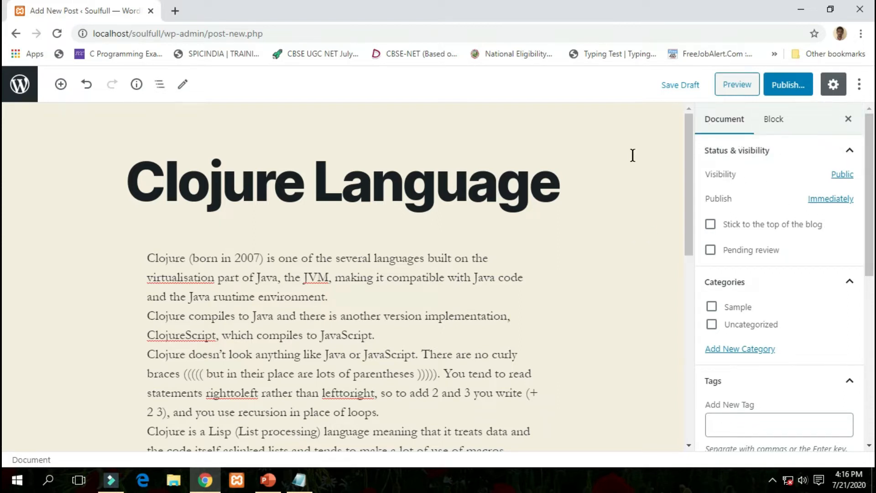
left_click(466, 273)
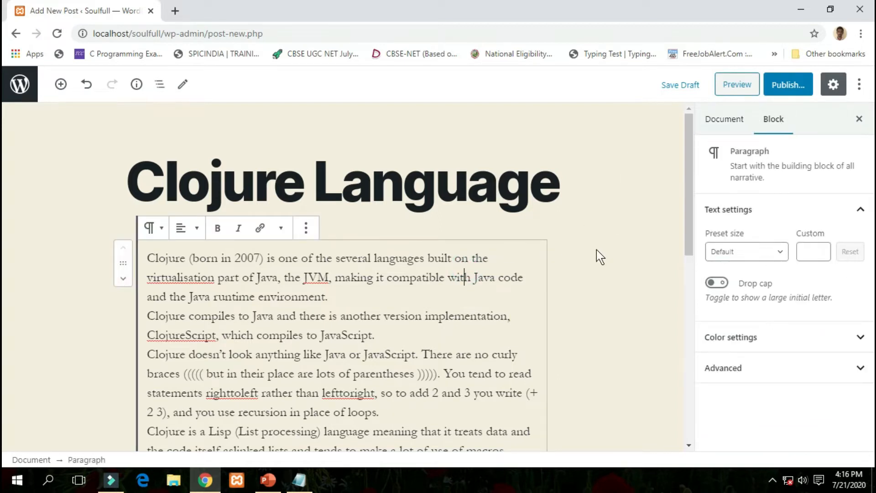
left_click(595, 215)
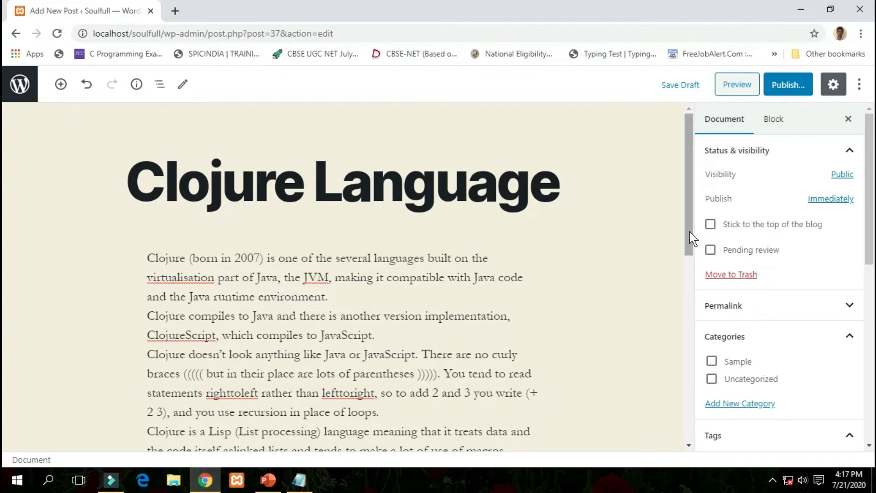
left_click(712, 226)
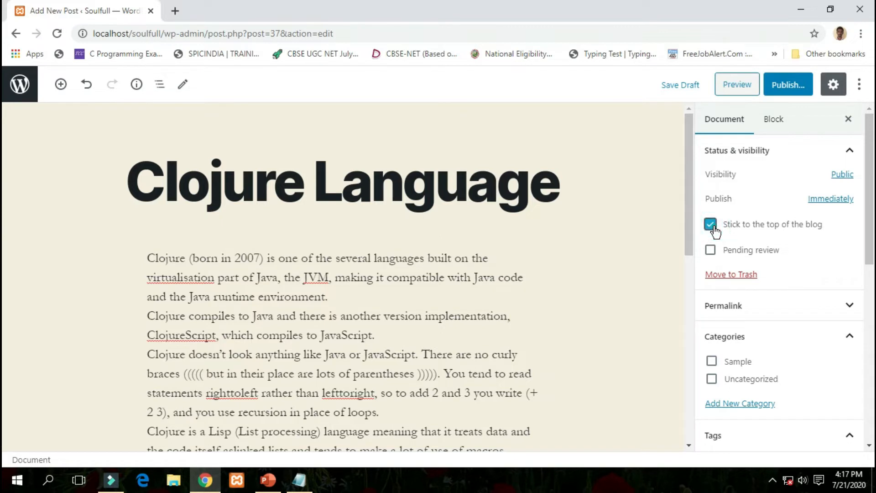
left_click(713, 227)
left_click_drag(873, 224, 874, 247)
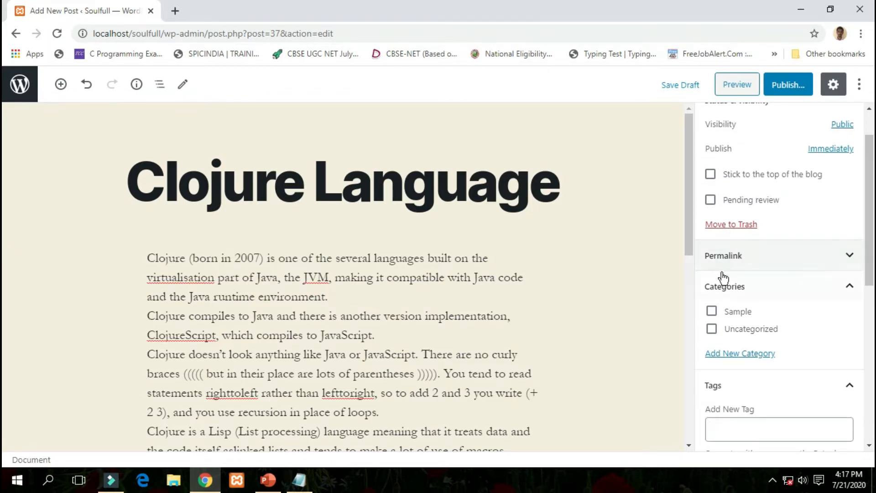
left_click_drag(872, 223, 871, 254)
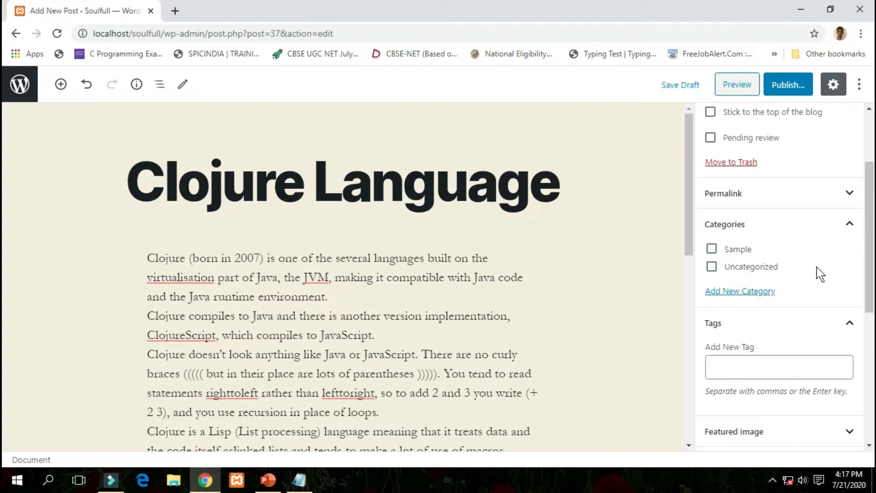
Add a new 'Programming languages' category and tick it for the Clojure post.
left_click(746, 294)
left_click(726, 331)
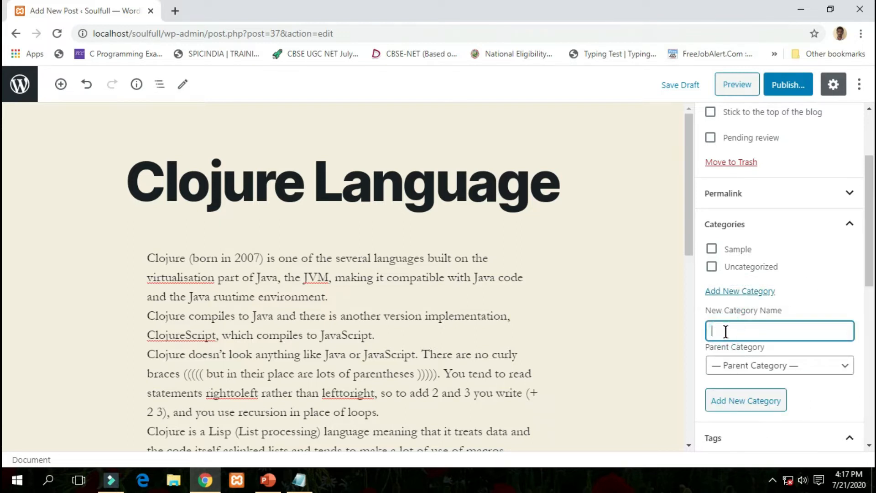
type("Programming languages")
left_click(823, 399)
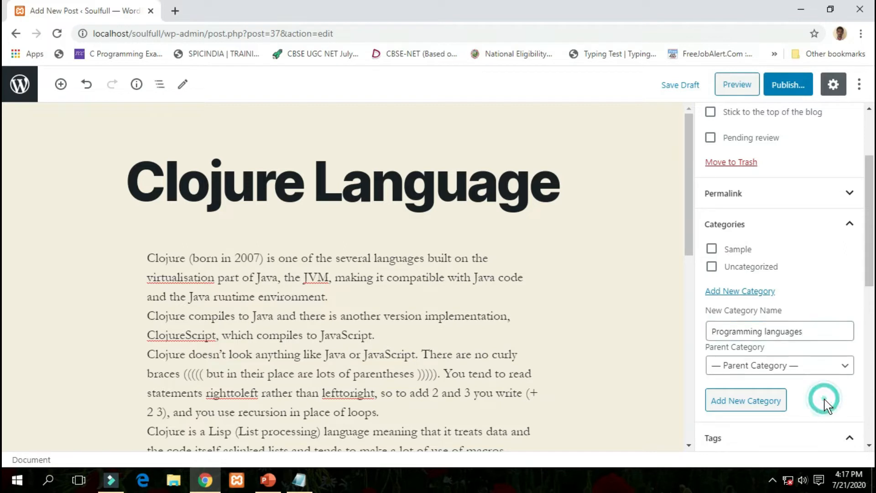
left_click(754, 402)
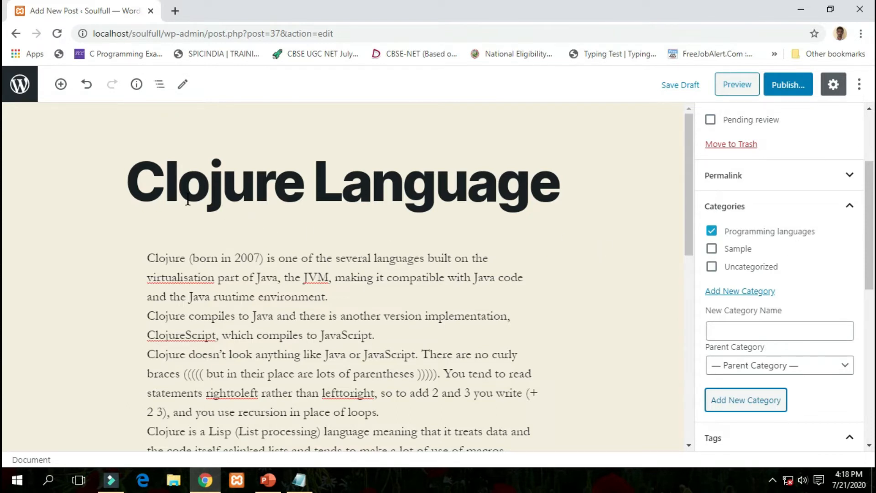
Add a 'Clojure' category with Programming languages as its parent category.
left_click(749, 331)
type("Clojure")
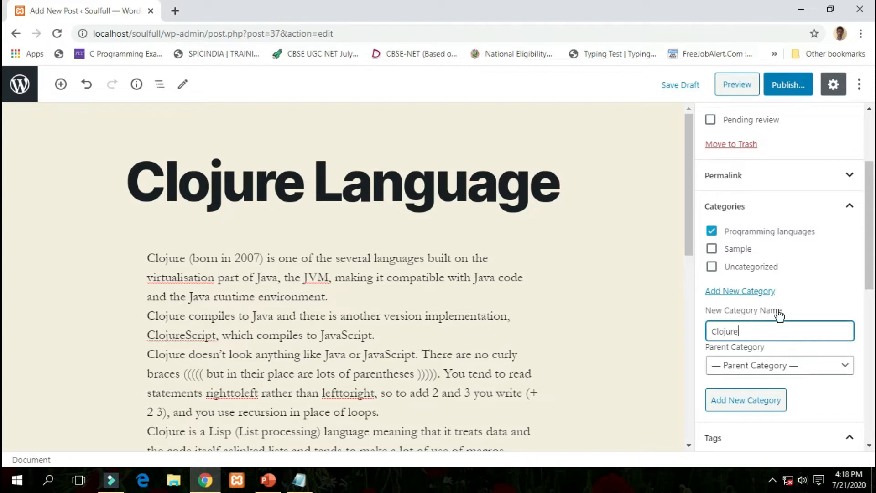
left_click(829, 293)
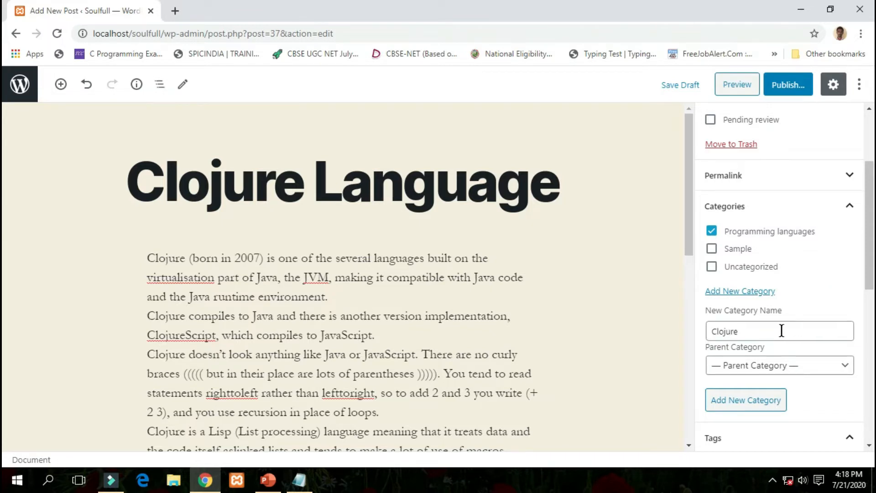
left_click(752, 332)
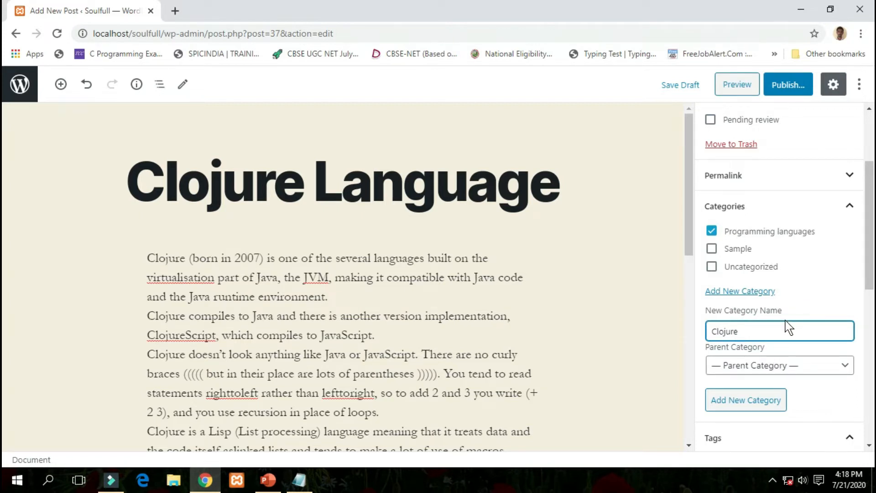
left_click(773, 365)
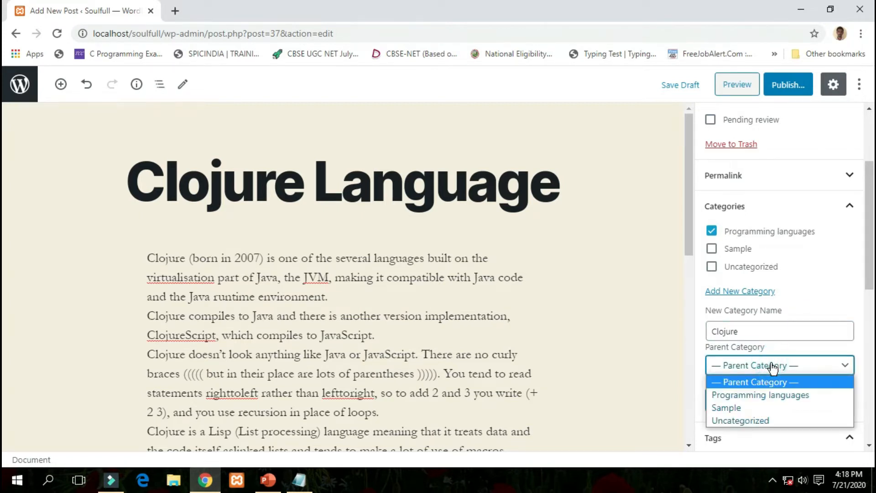
left_click(771, 401)
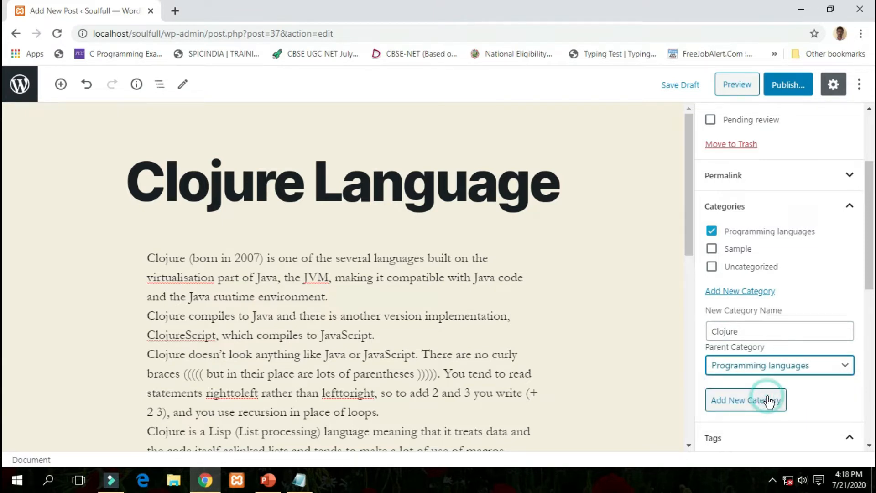
left_click(760, 408)
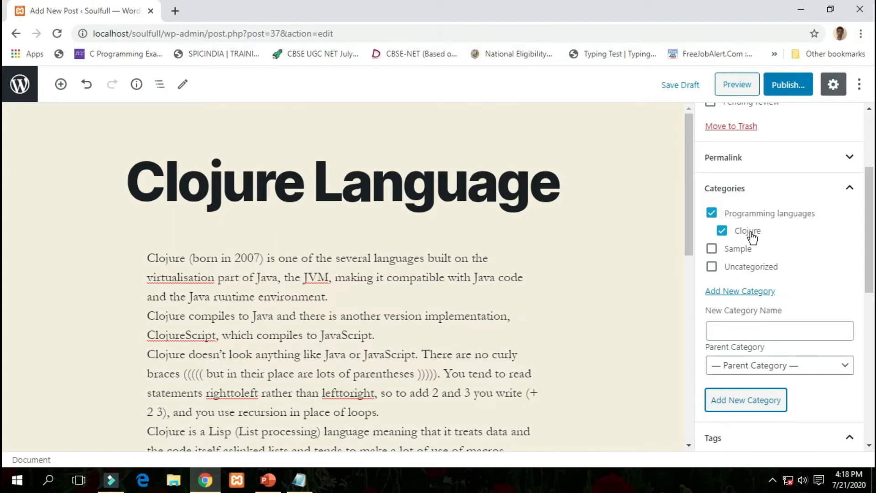
Add the tags 'programming language' and 'clojure' to the Clojure Language post.
scroll(775, 242, "down", 3)
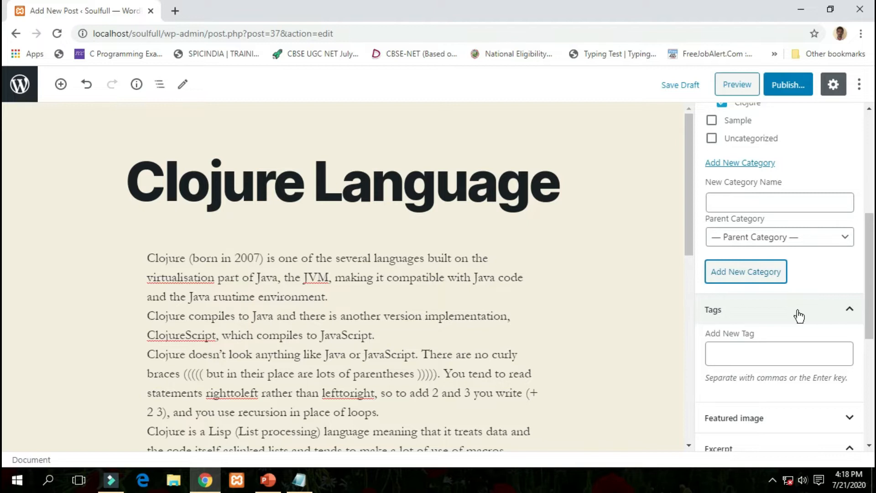
left_click(753, 352)
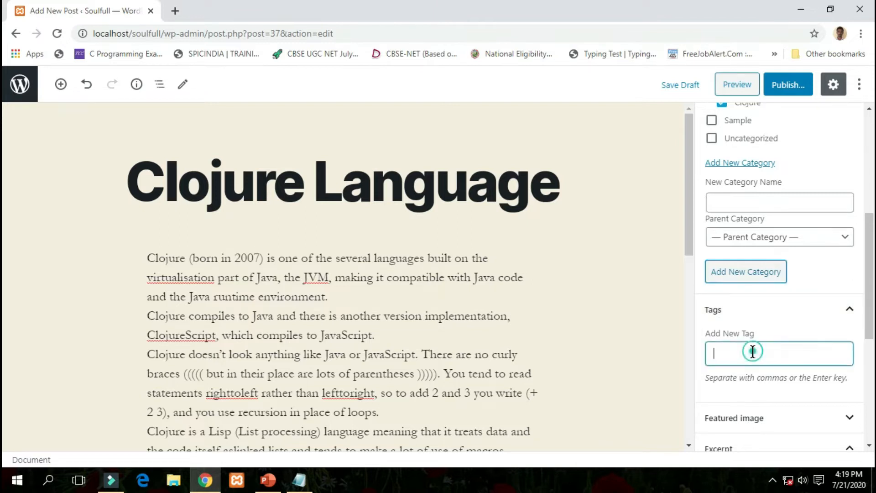
type("p")
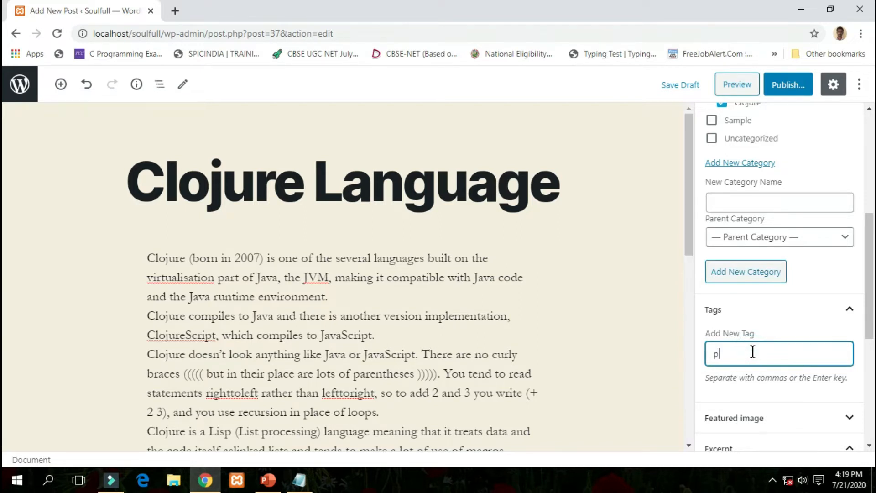
type("rogramming language")
key("Return")
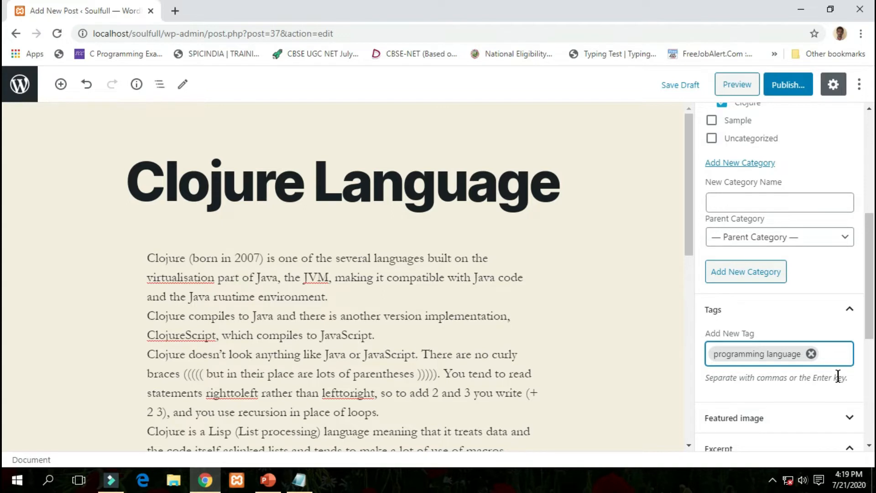
type("clo")
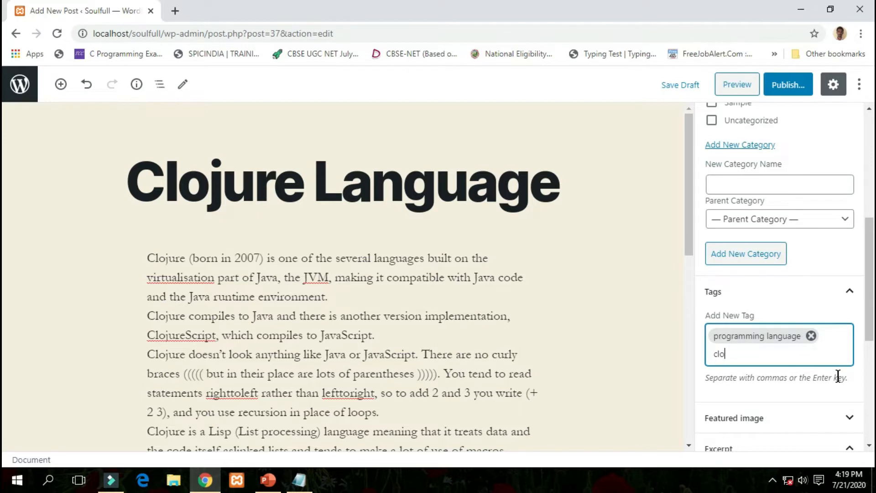
type("jure")
key("Return")
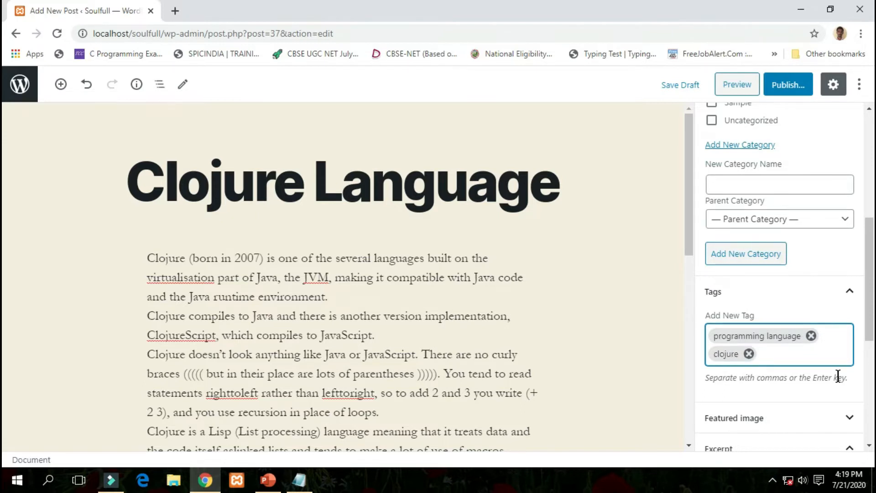
scroll(803, 315, "down", 3)
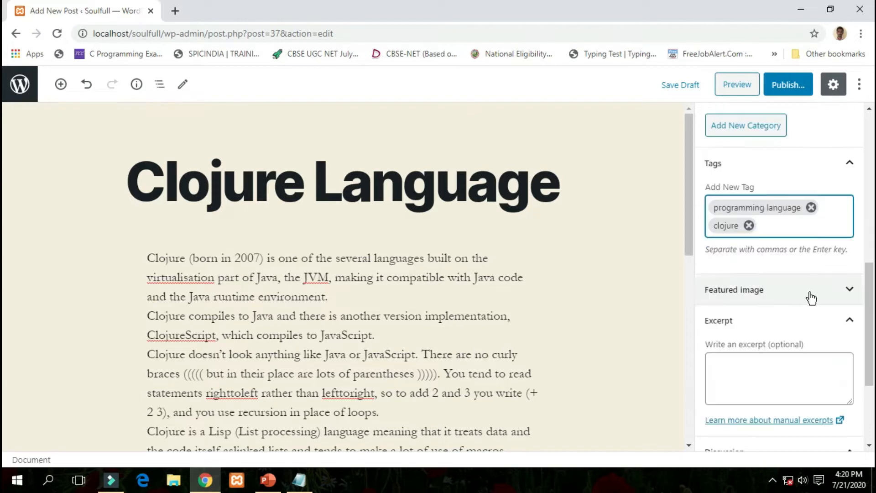
Expand the Featured image panel and open its picker on the Upload Files tab.
left_click(850, 290)
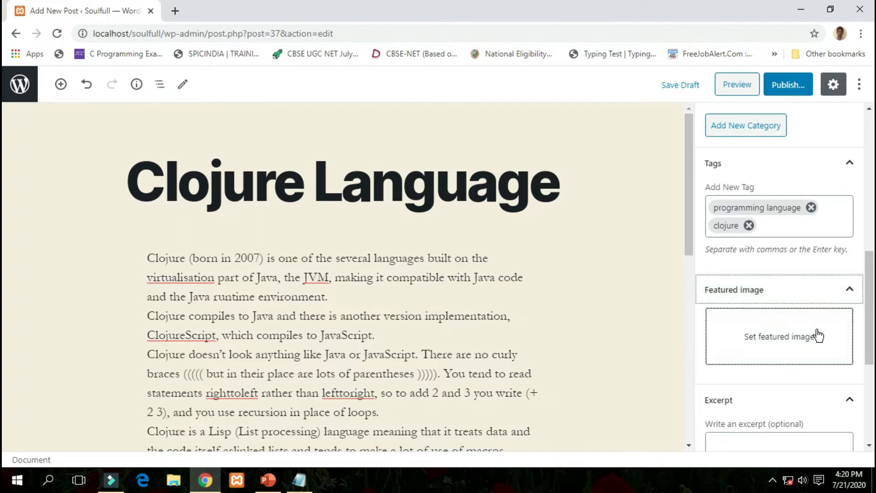
left_click(781, 348)
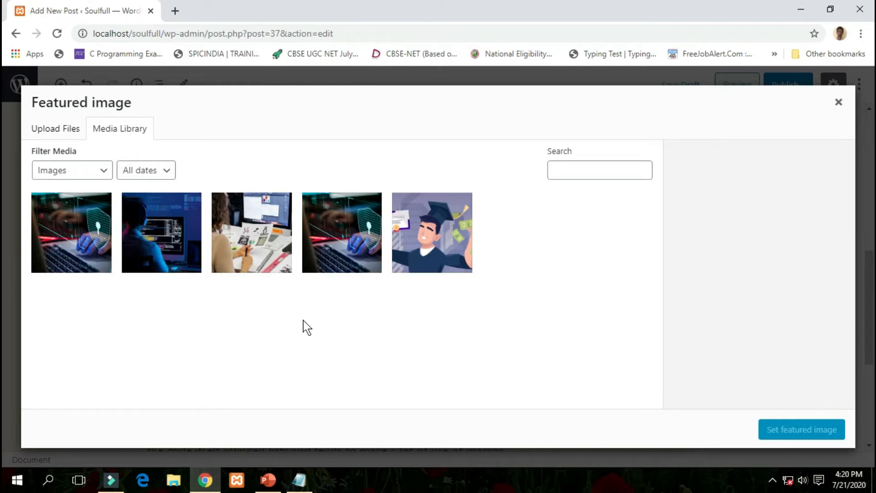
left_click(53, 129)
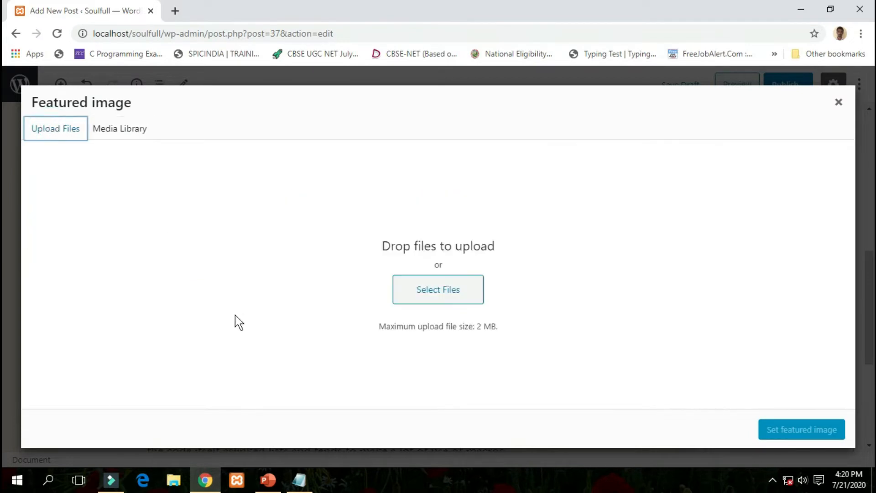
Upload New-Programming-Languages-Clojure.png from the Pictures > Programming Language folder.
left_click(451, 297)
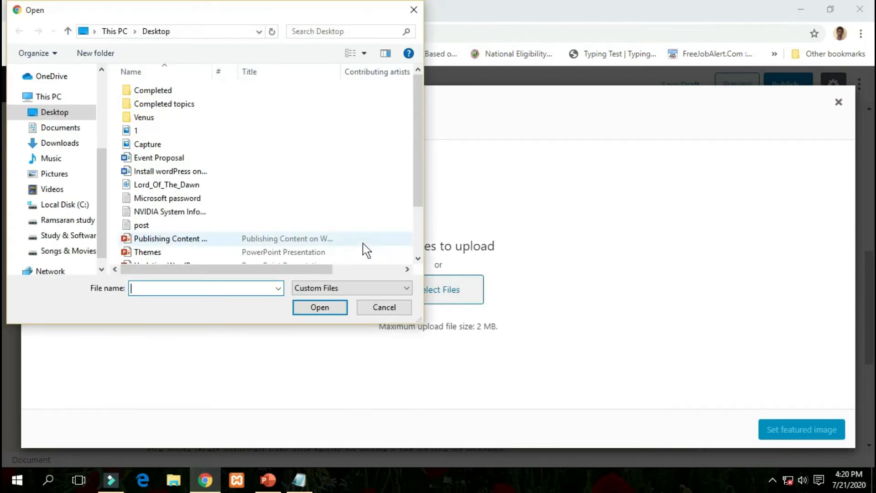
scroll(97, 172, "down", 1)
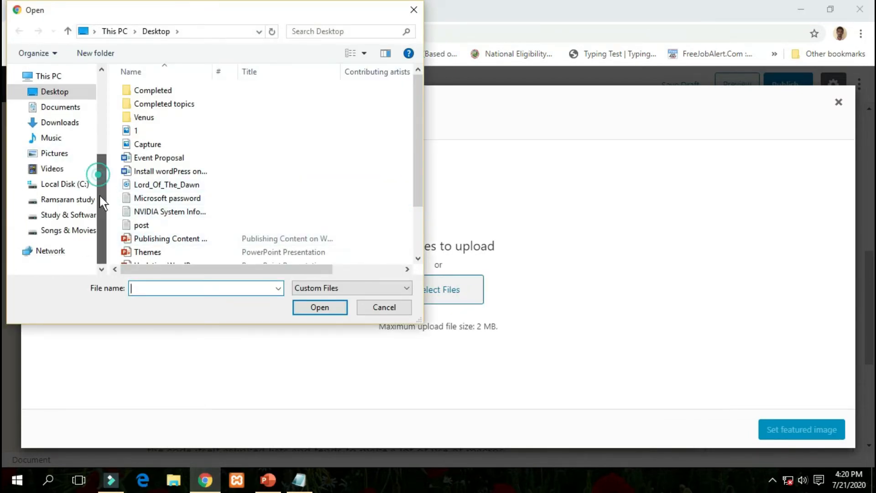
left_click(55, 153)
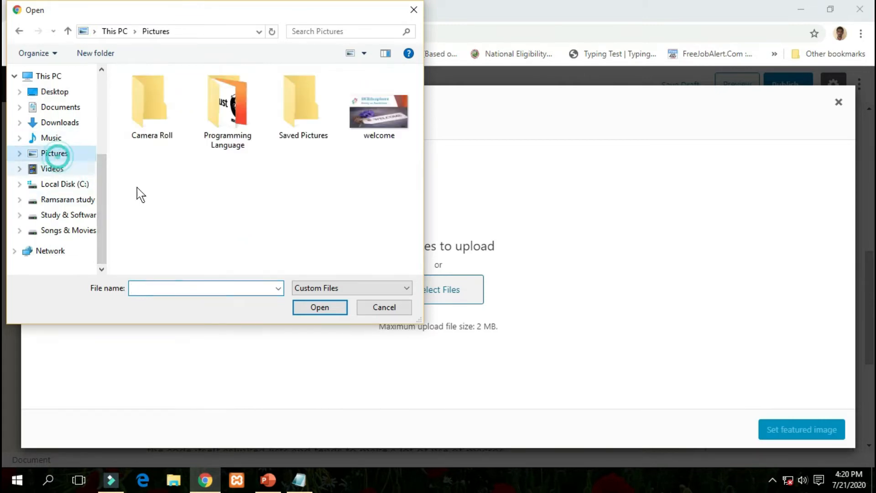
double_click(232, 122)
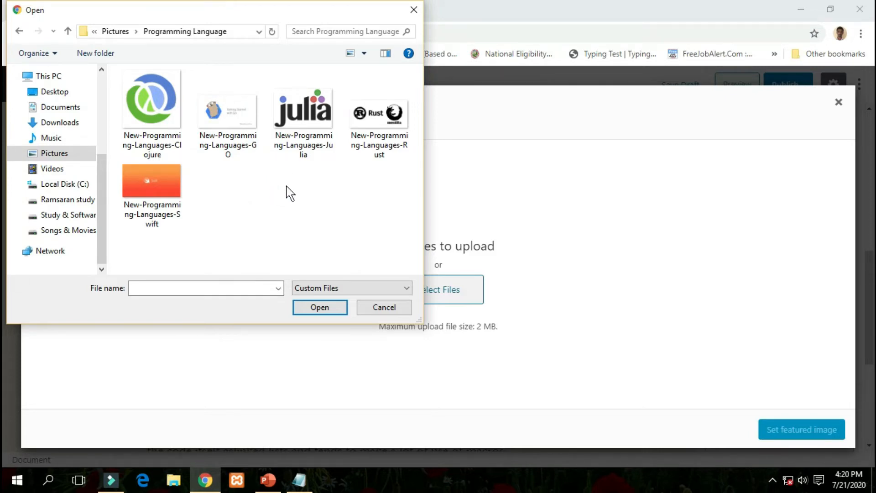
left_click(160, 130)
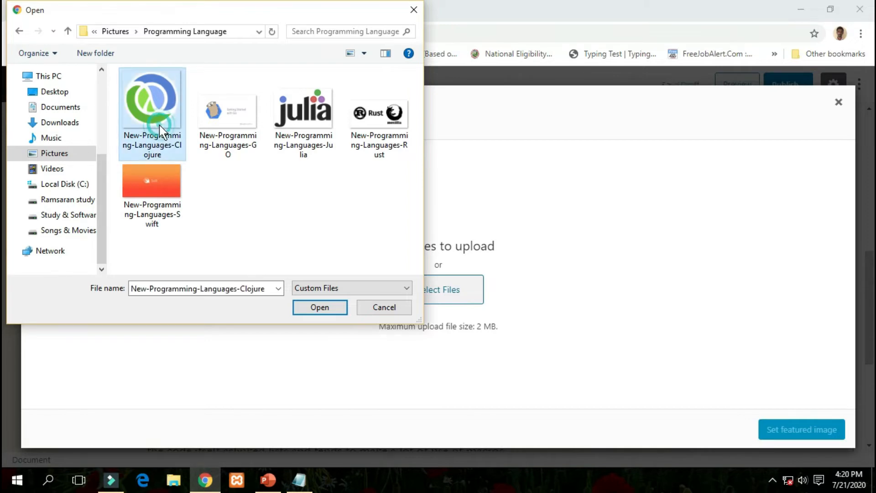
left_click(311, 304)
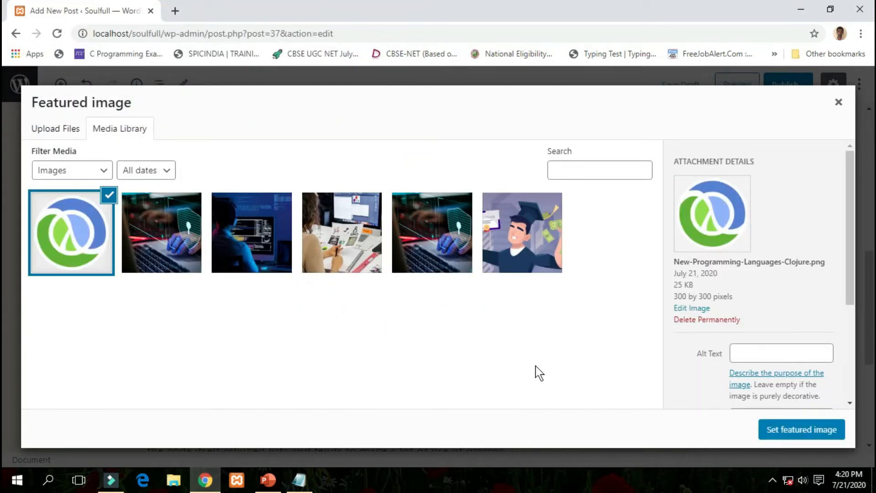
Apply the uploaded Clojure logo as the featured image and review the post settings sidebar.
left_click(801, 438)
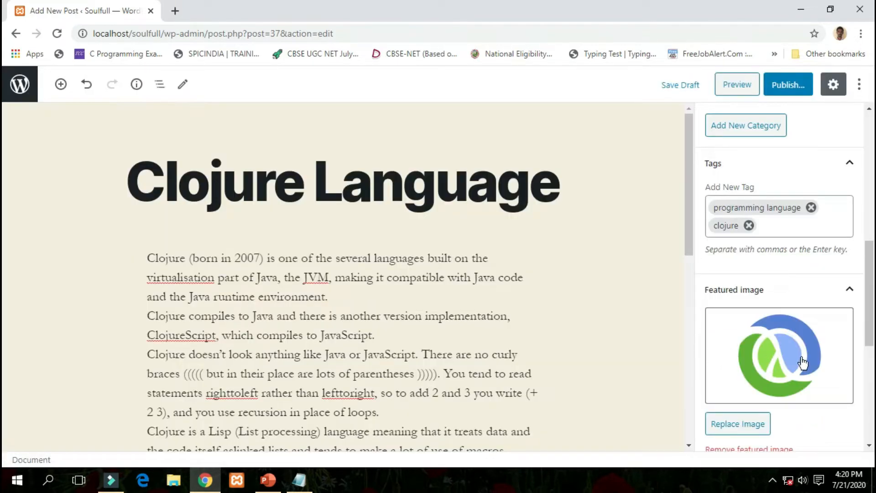
scroll(803, 363, "down", 3)
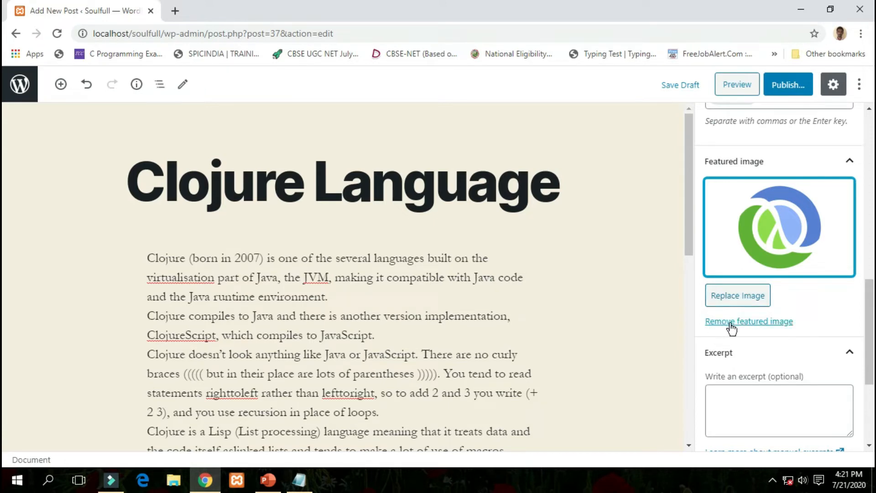
left_click(814, 311)
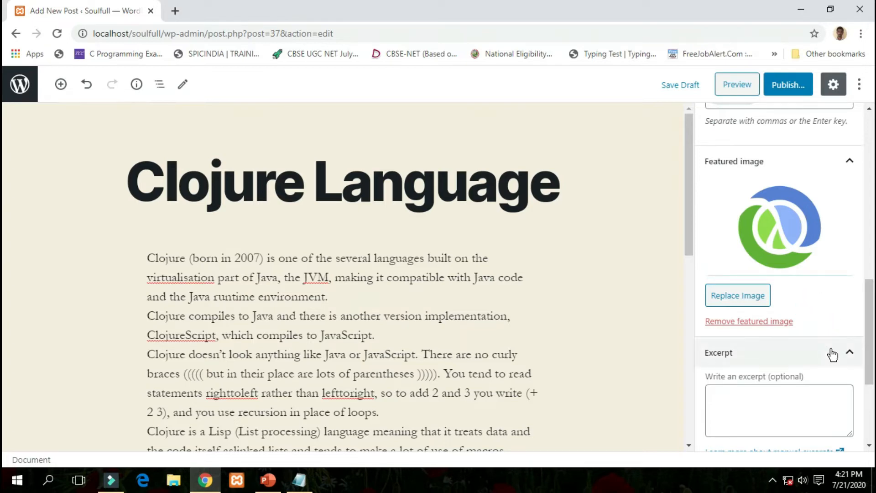
scroll(869, 356, "down", 2)
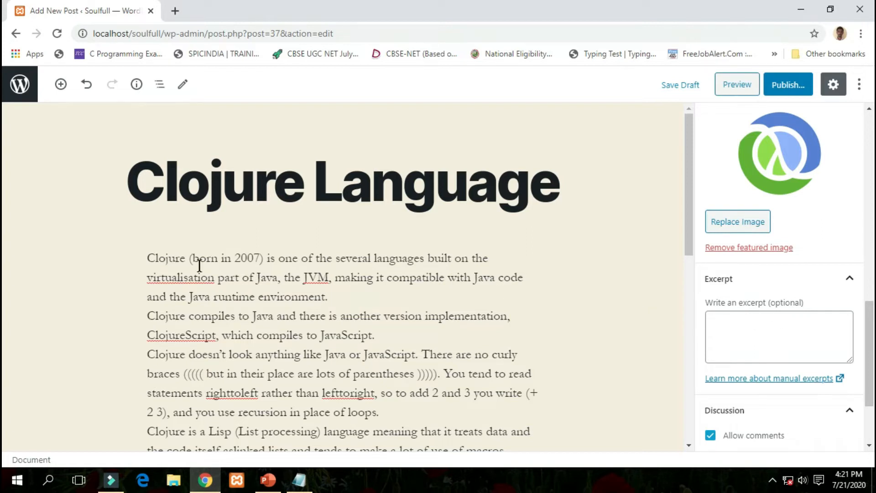
Copy the opening Clojure paragraph and paste it into the post's Excerpt box.
left_click(155, 258)
left_click_drag(155, 259, 328, 290)
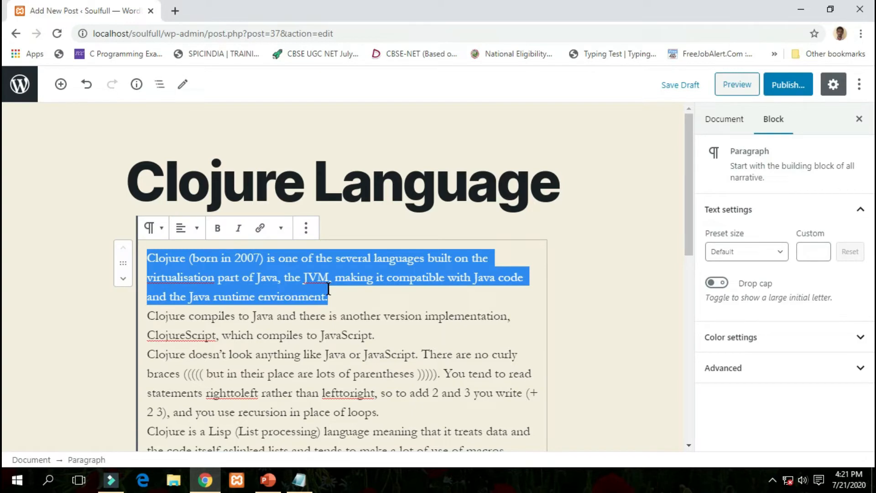
left_click(632, 309)
scroll(800, 327, "down", 5)
left_click(799, 324)
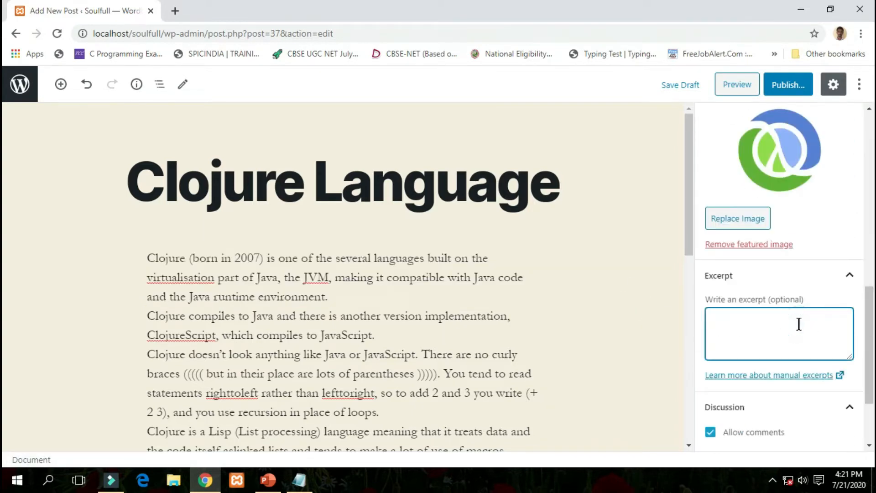
key("ctrl+v")
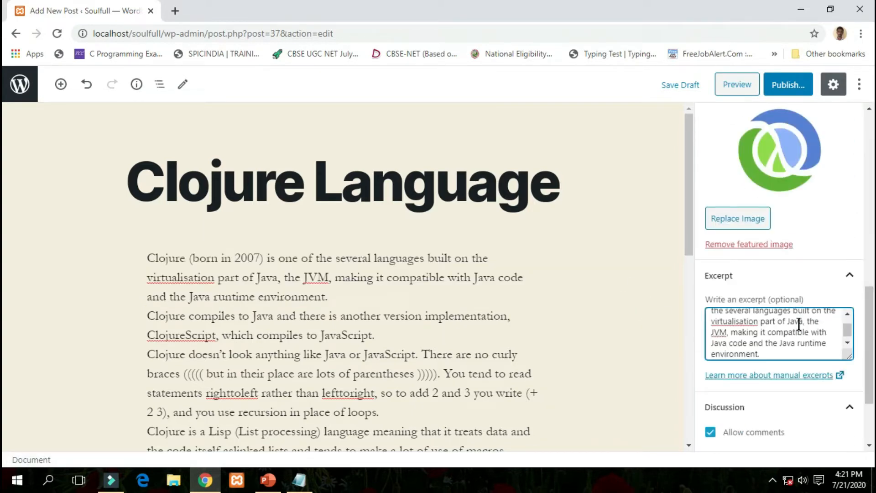
scroll(816, 322, "down", 1)
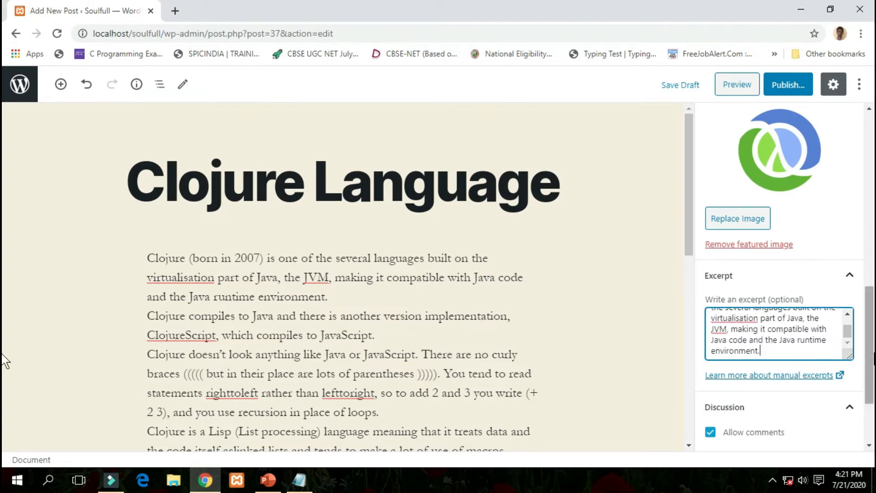
left_click_drag(872, 356, 874, 410)
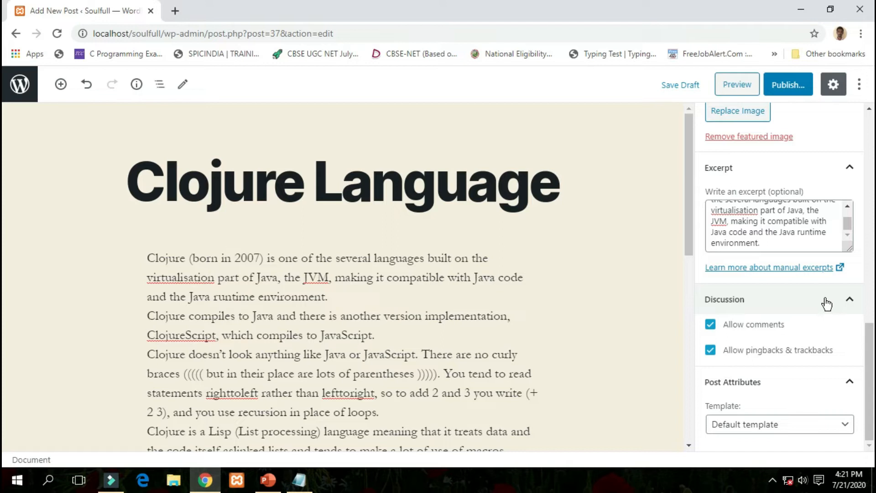
Toggle comments off and back on, keep the default template, and review the sidebar settings.
left_click(710, 325)
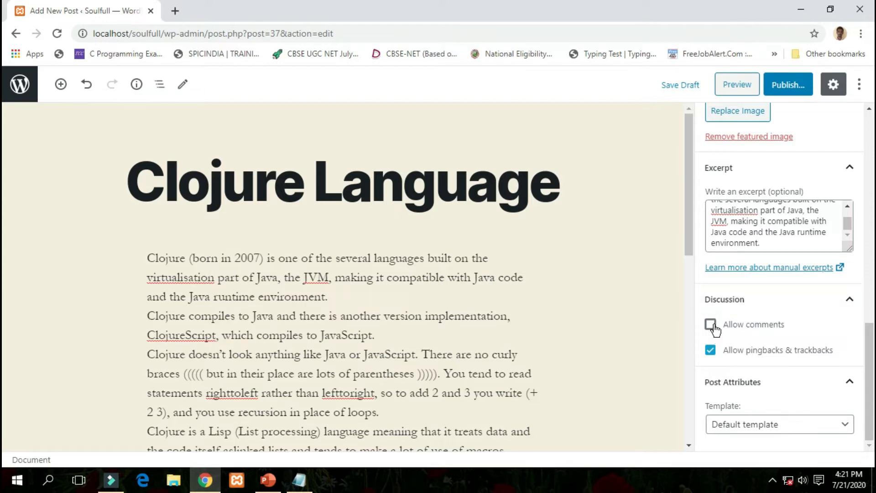
left_click(710, 325)
left_click(848, 430)
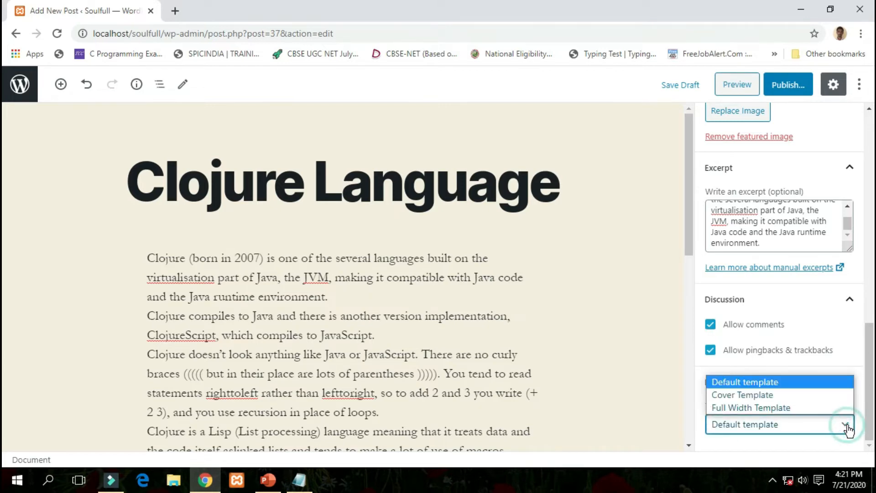
left_click(766, 384)
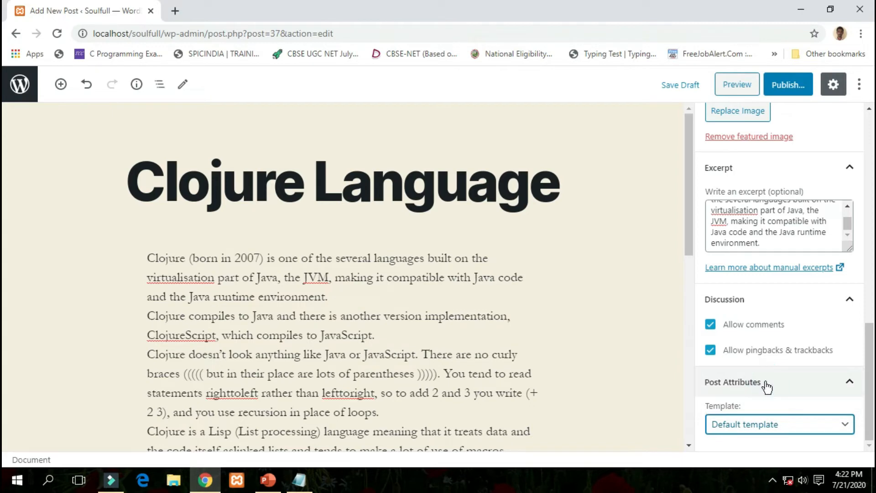
scroll(757, 347, "up", 10)
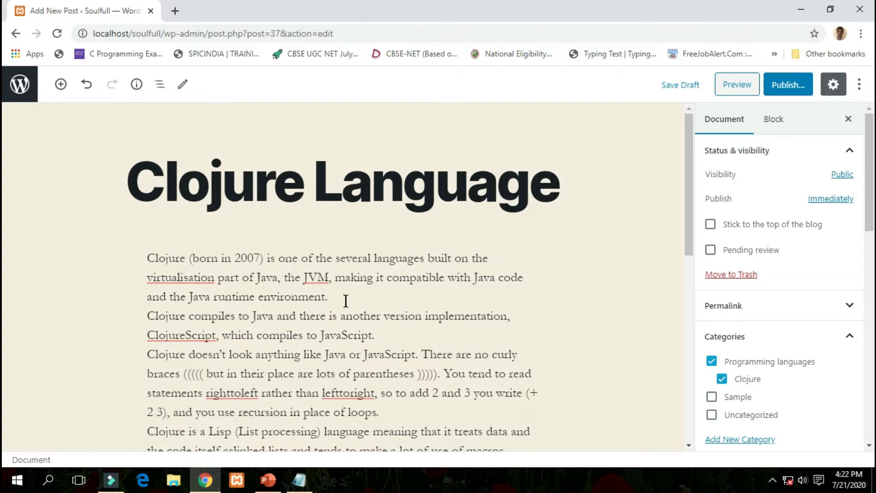
scroll(600, 266, "down", 9)
scroll(753, 242, "down", 5)
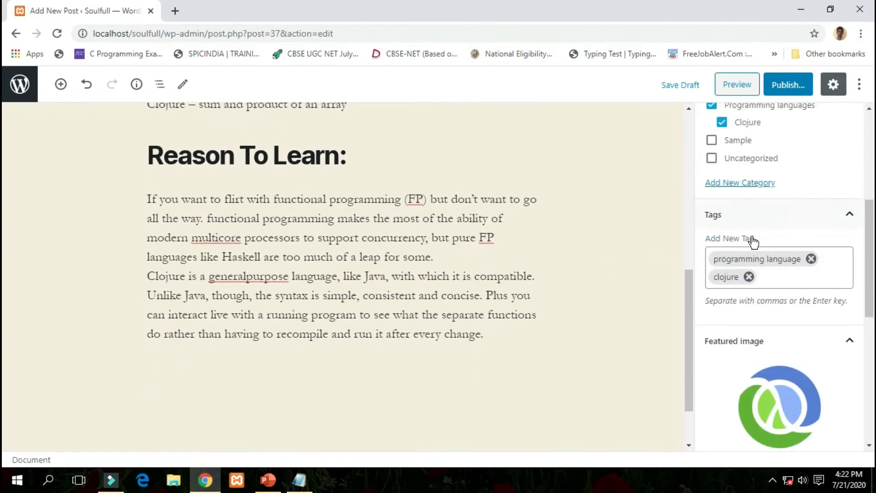
scroll(768, 251, "down", 6)
scroll(714, 287, "up", 11)
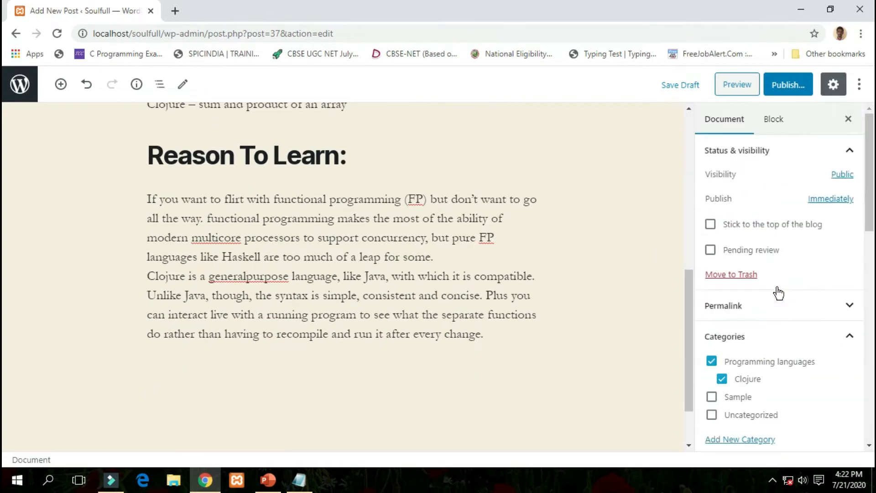
scroll(564, 303, "up", 10)
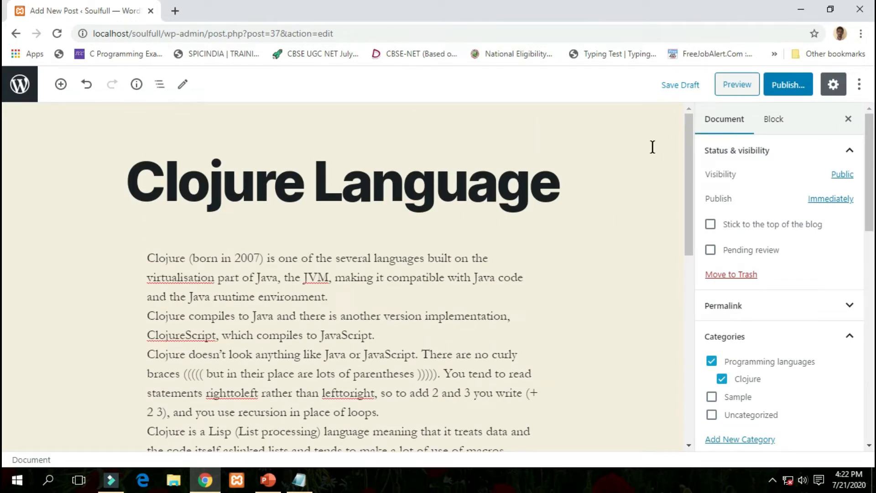
Open a preview of the Clojure Language post and highlight its opening paragraph.
left_click(738, 85)
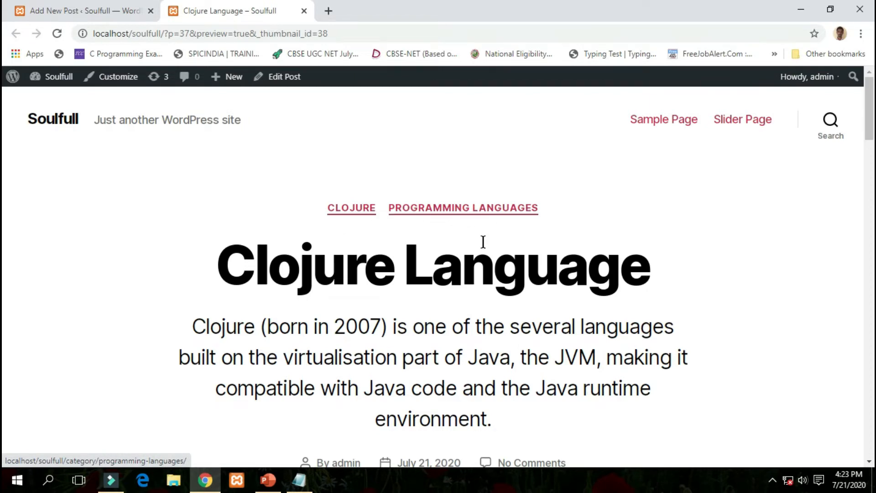
scroll(450, 279, "down", 3)
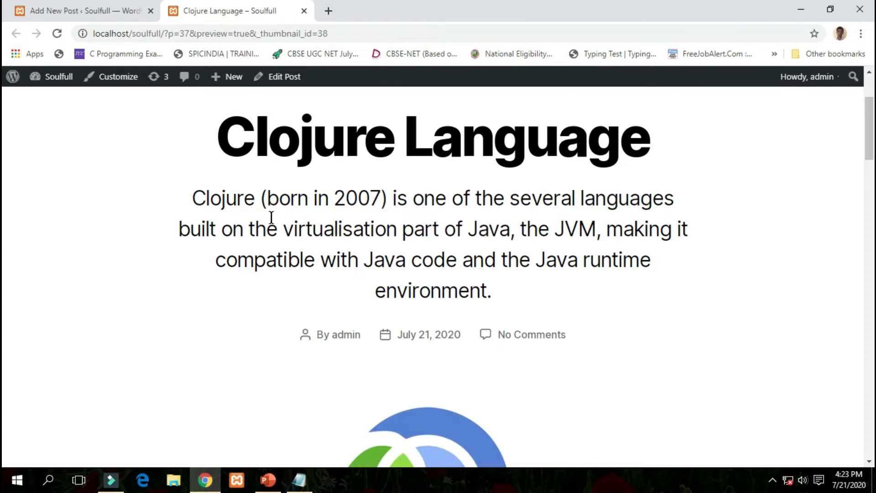
left_click_drag(192, 197, 530, 312)
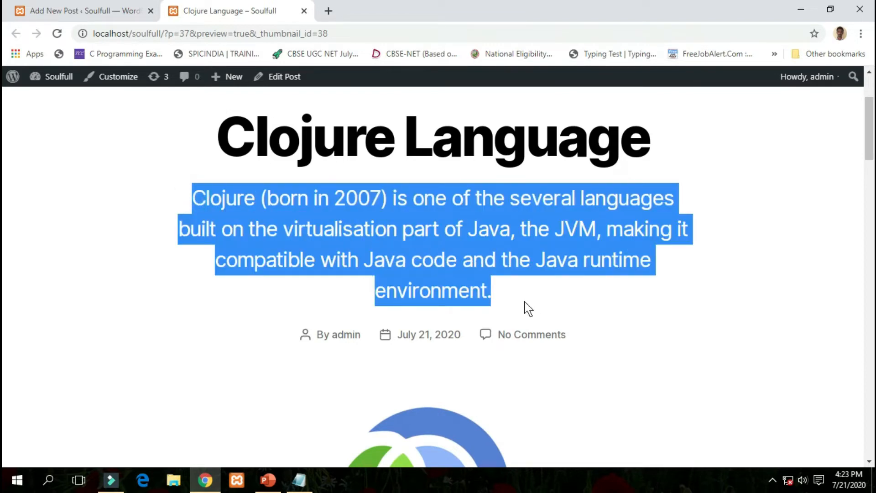
left_click(528, 309)
Scroll through the rest of the Clojure preview page to read the post.
scroll(518, 301, "down", 3)
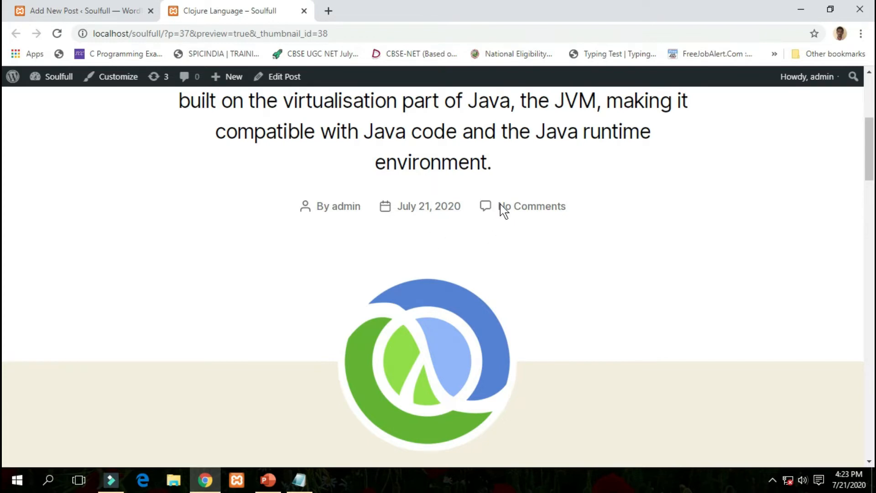
scroll(524, 248, "down", 3)
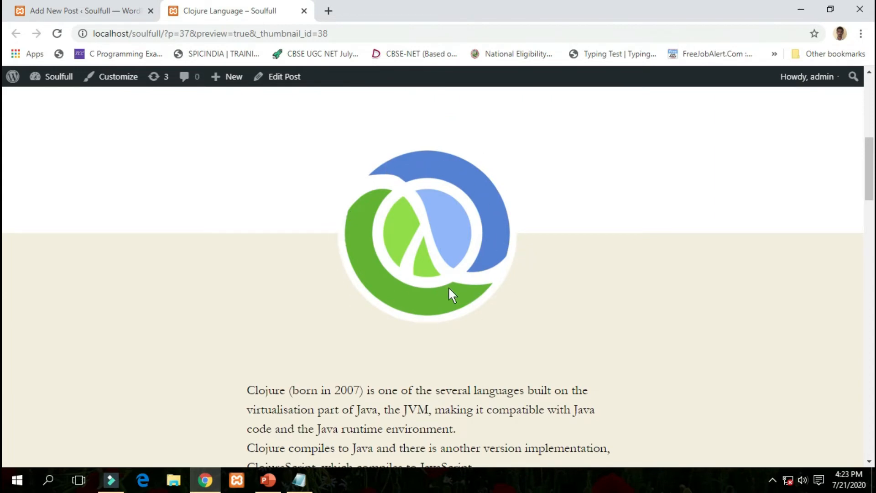
scroll(524, 307, "down", 3)
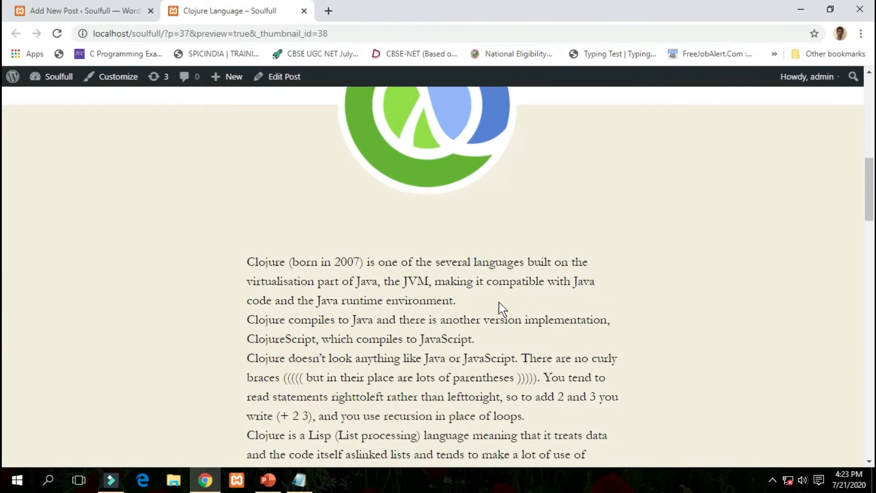
scroll(447, 292, "down", 3)
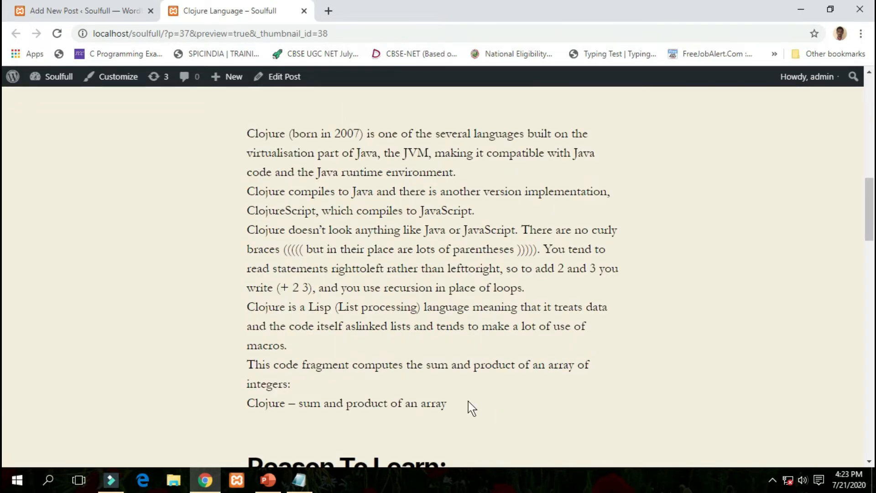
scroll(468, 401, "down", 3)
scroll(434, 317, "down", 3)
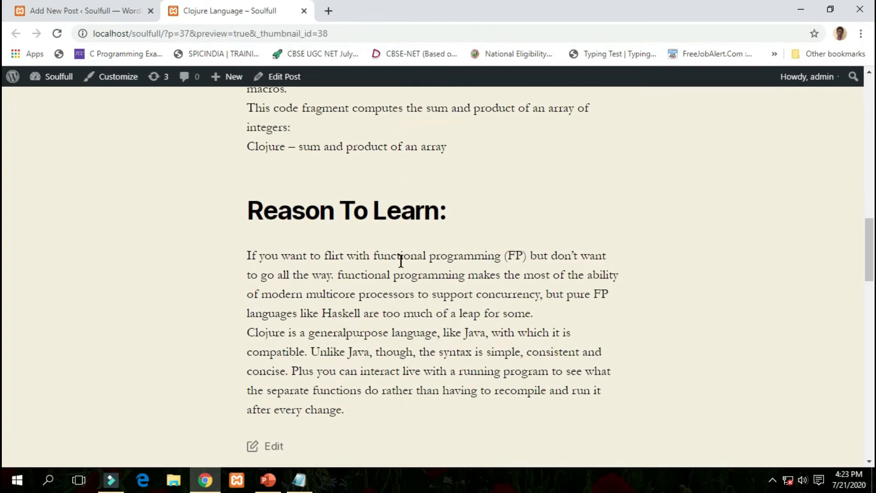
scroll(434, 307, "down", 6)
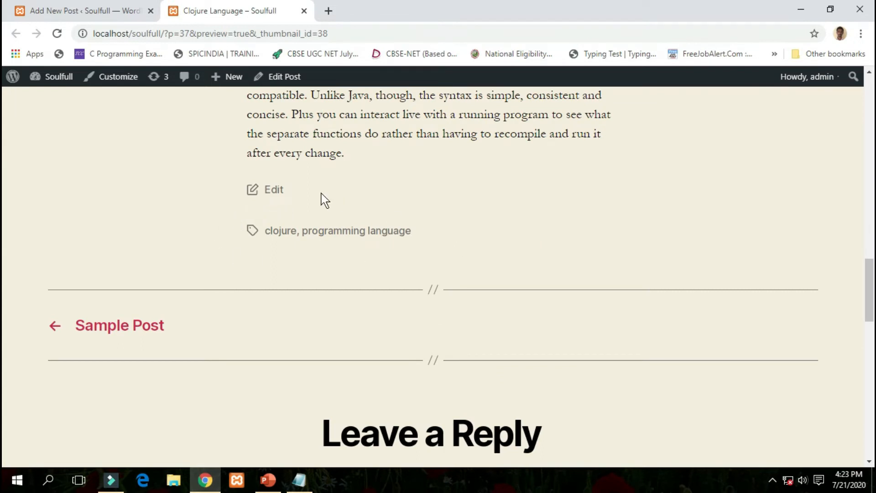
left_click(233, 231)
scroll(347, 263, "down", 5)
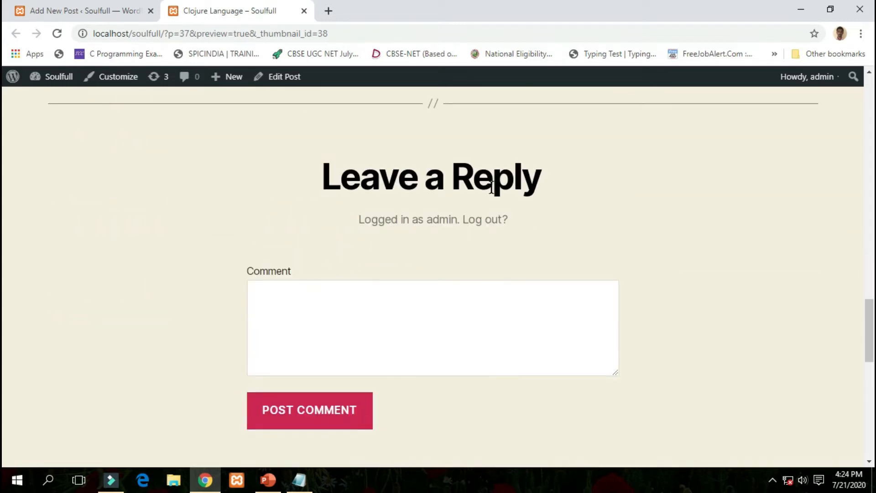
scroll(338, 300, "down", 3)
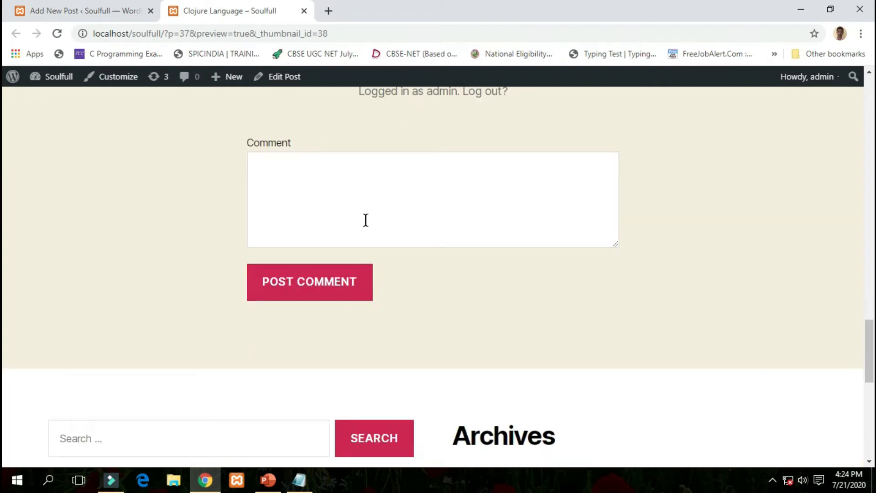
scroll(365, 220, "up", 15)
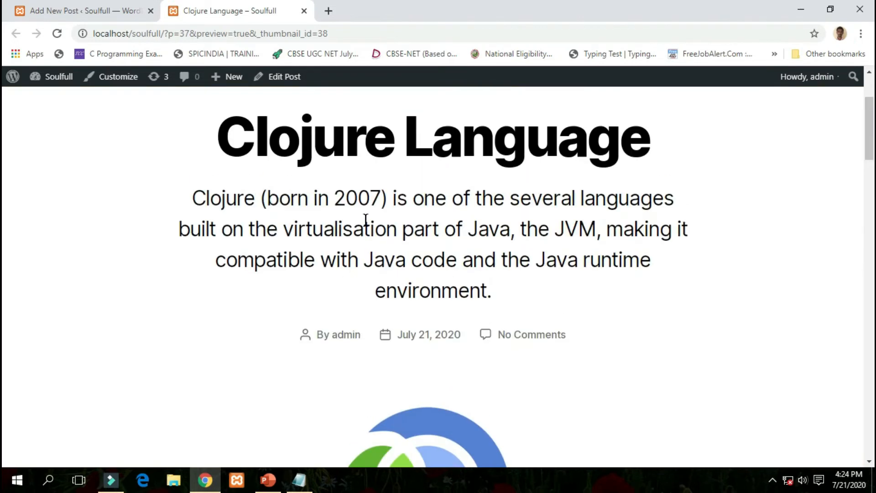
scroll(379, 206, "down", 3)
Close the preview and publish the Clojure Language post.
left_click(303, 10)
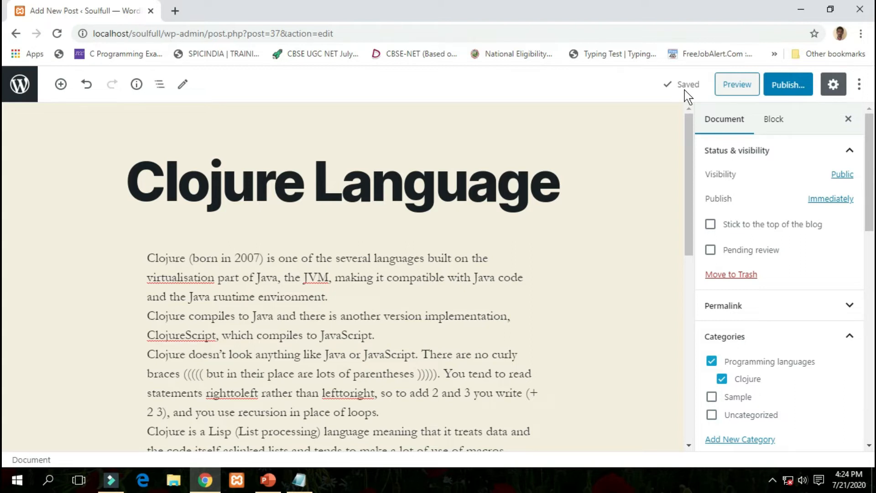
left_click(793, 85)
left_click(793, 85)
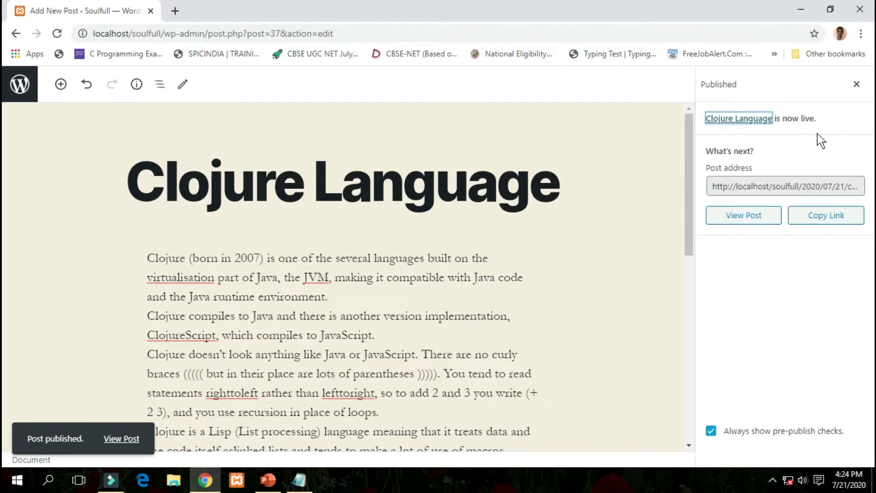
Open the live Clojure Language post at /2020/07/21/clojure-language/ and scroll through it.
left_click(751, 220)
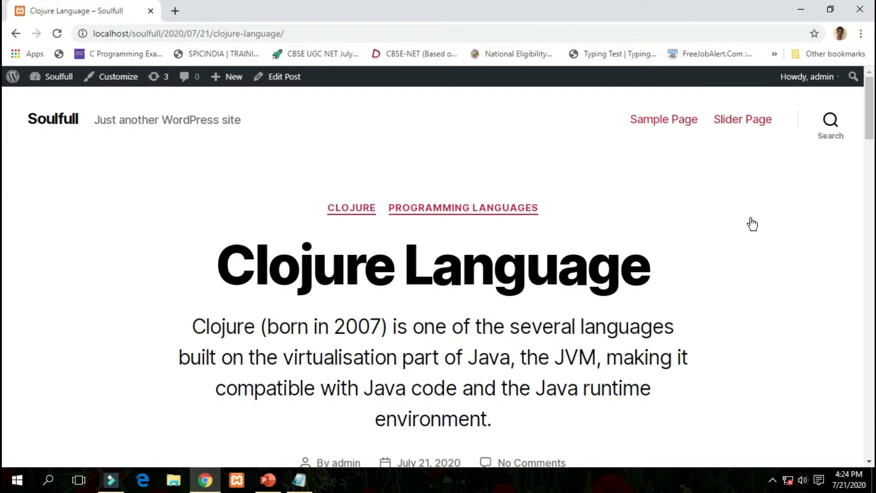
scroll(730, 230, "down", 3)
scroll(547, 229, "down", 15)
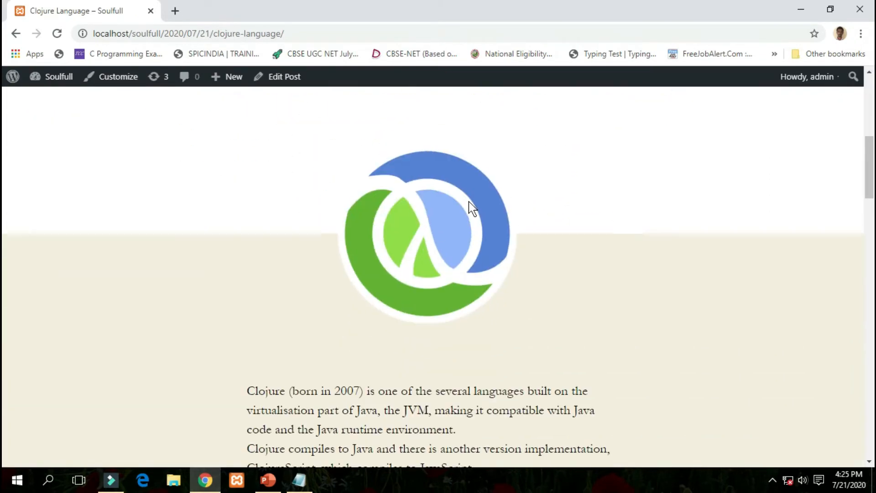
scroll(469, 201, "up", 18)
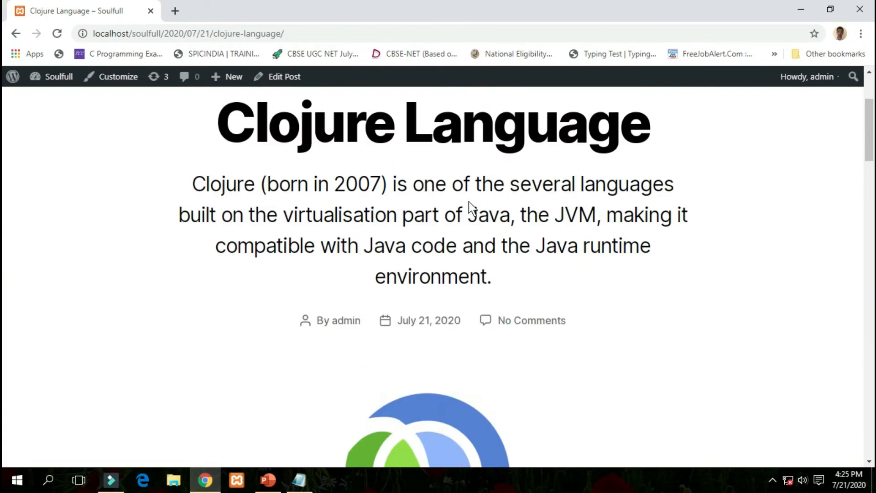
scroll(469, 201, "down", 8)
scroll(469, 201, "down", 12)
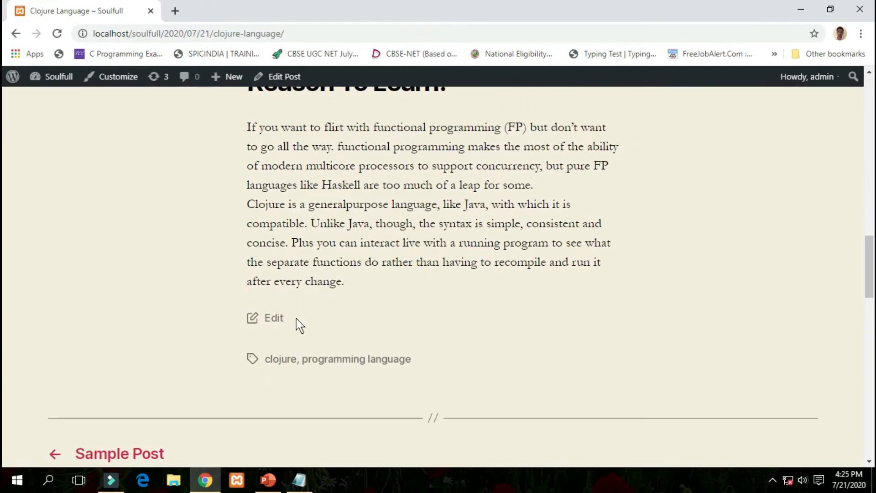
left_click(297, 319)
Return to the All Posts list and reload it.
left_click(16, 33)
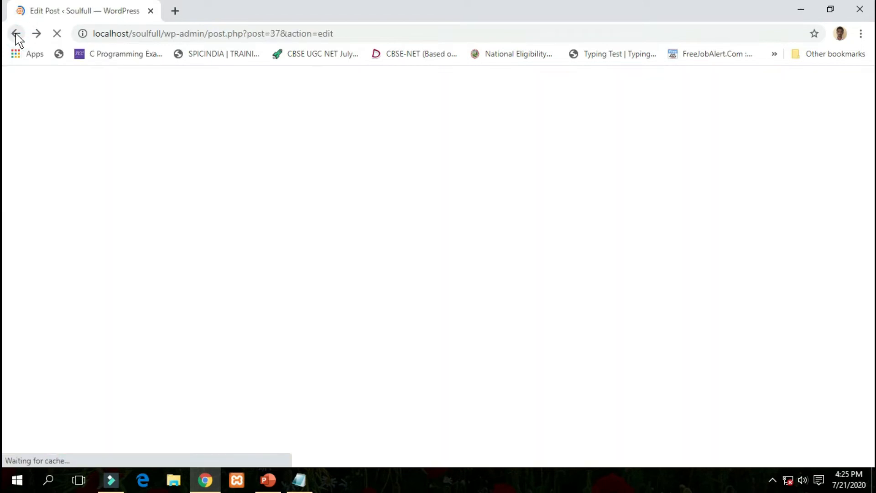
left_click(15, 34)
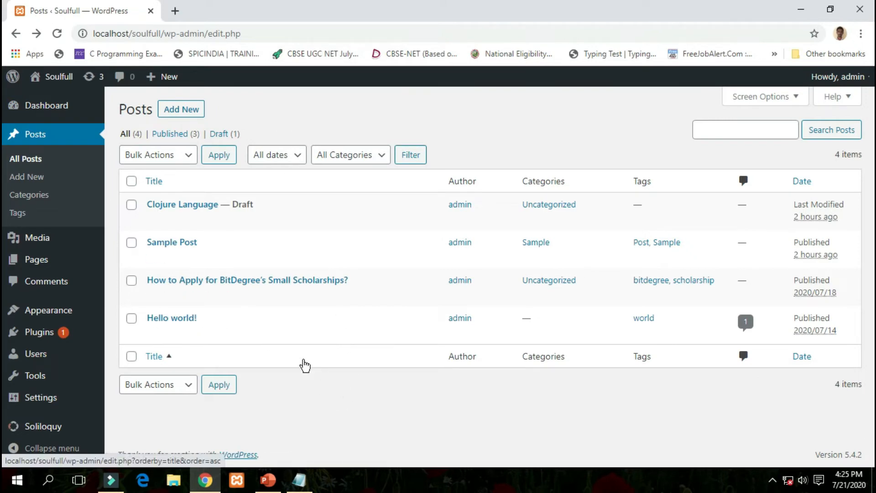
left_click(237, 34)
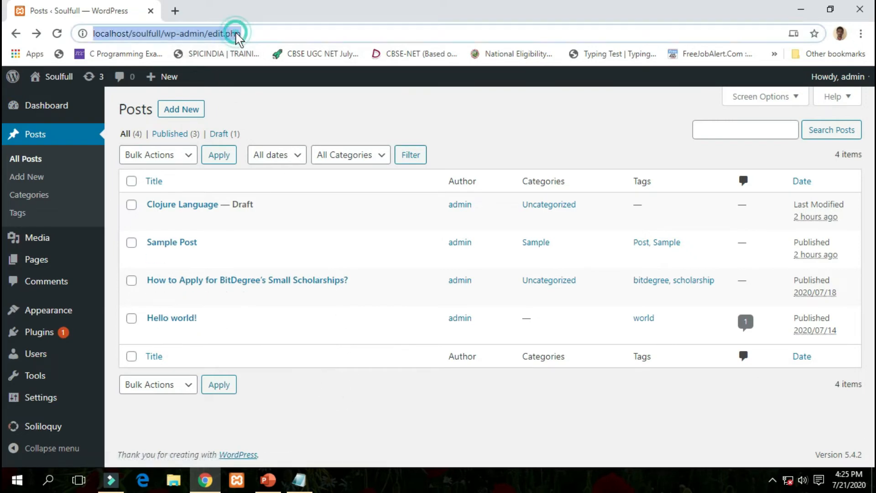
key("Return")
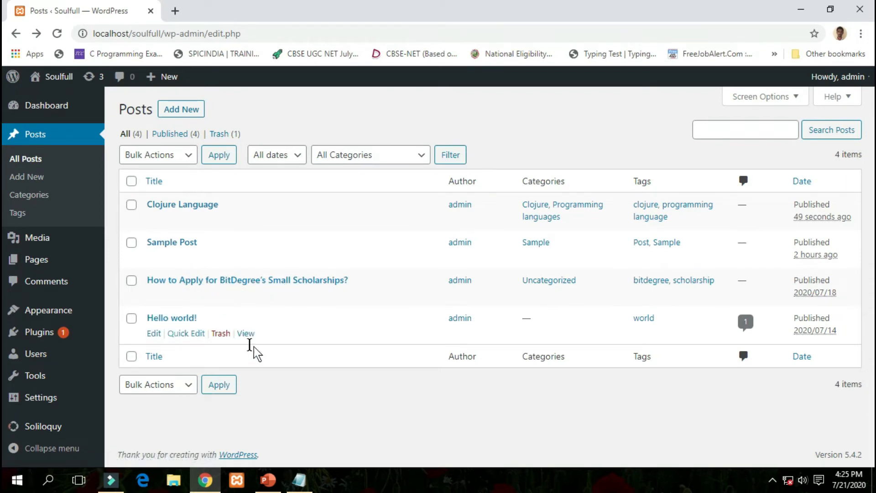
Move Hello world! to the trash, dismiss the notice, and open a blank new post.
left_click(298, 403)
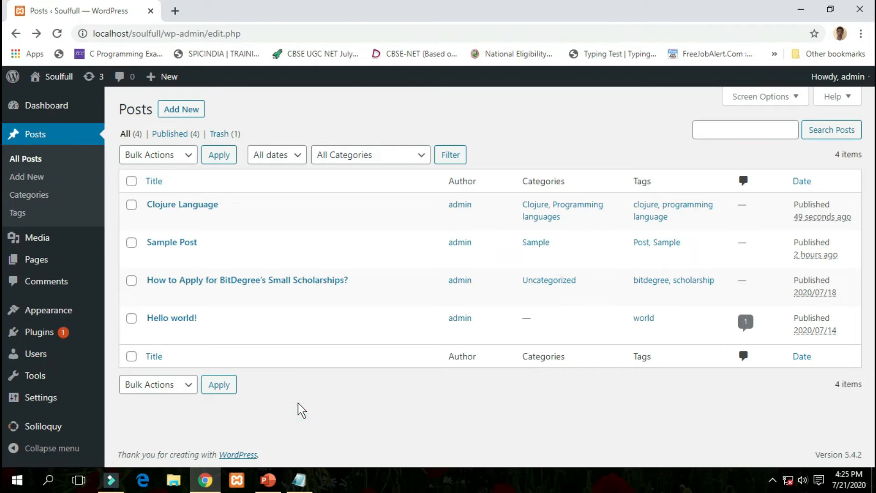
mouse_move(225, 342)
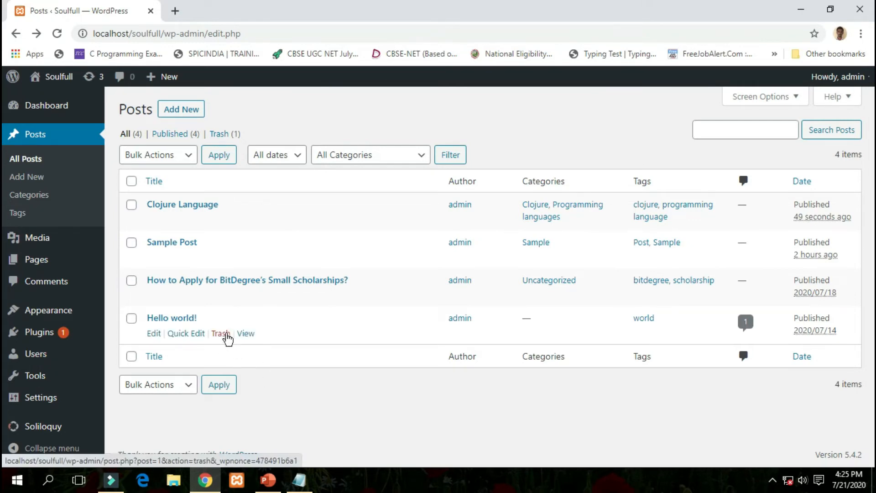
left_click(226, 335)
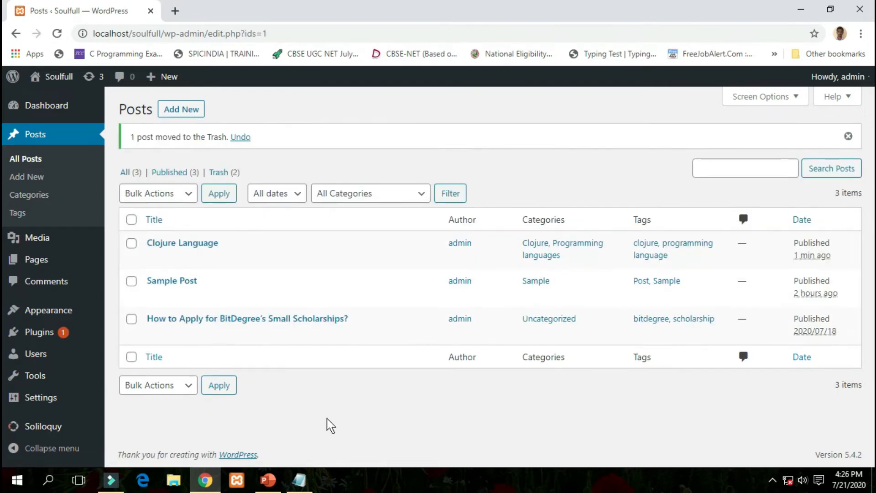
left_click(848, 136)
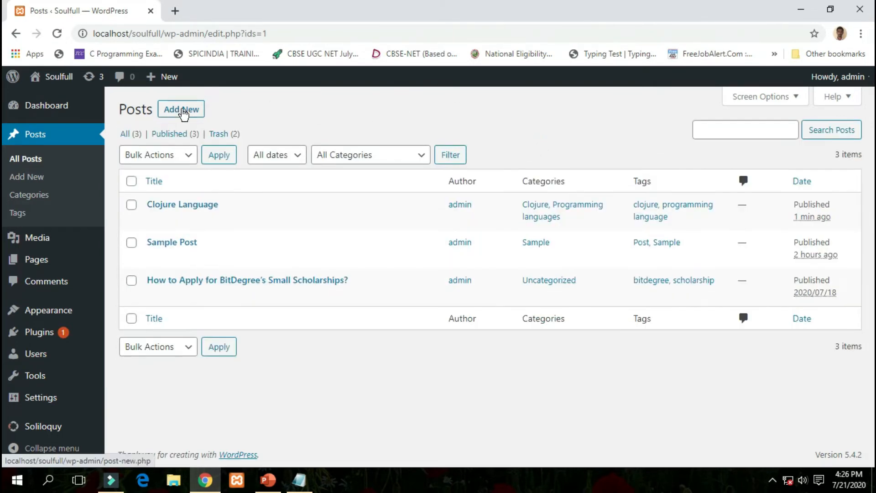
left_click(181, 109)
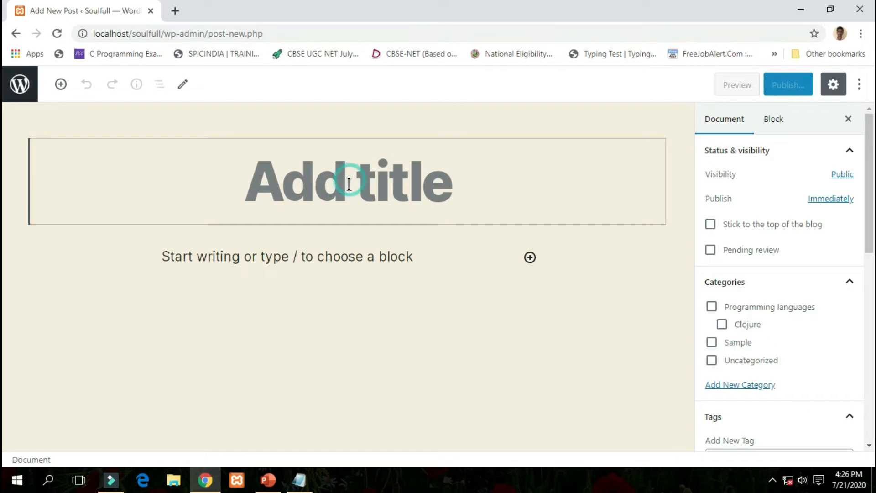
Copy 'Go Language' from Notepad into the post title, then select the Go body text in Notepad.
left_click(304, 480)
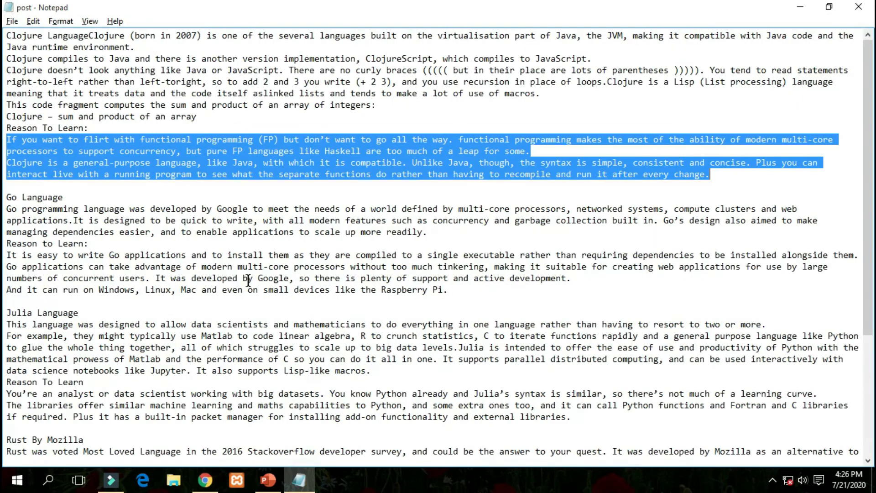
left_click_drag(81, 196, 4, 194)
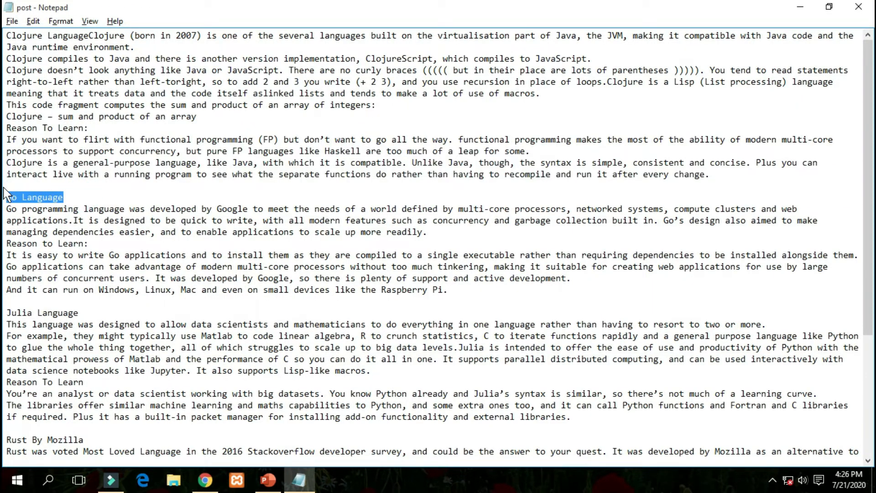
key("ctrl+c")
key("alt+Tab")
key("ctrl+v")
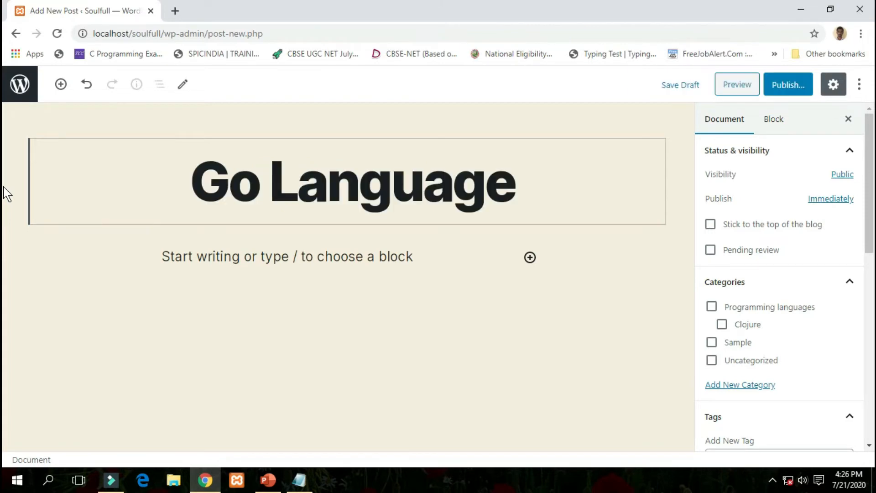
left_click(307, 478)
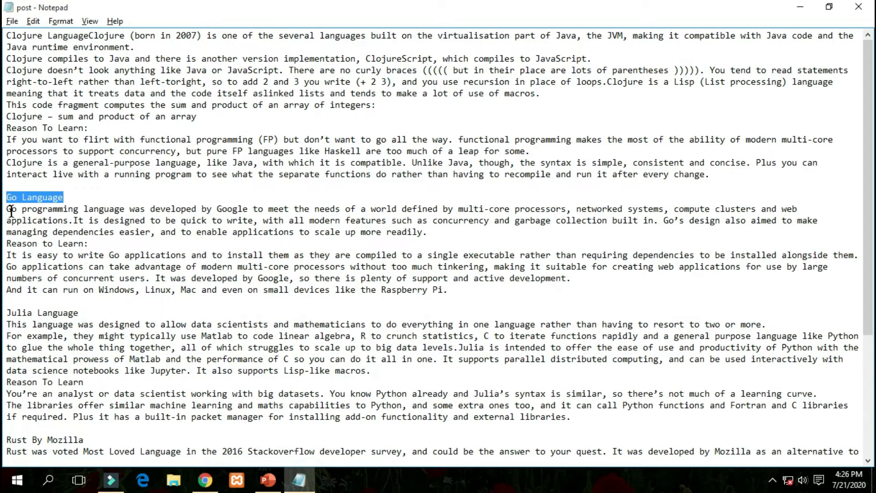
left_click_drag(10, 210, 178, 301)
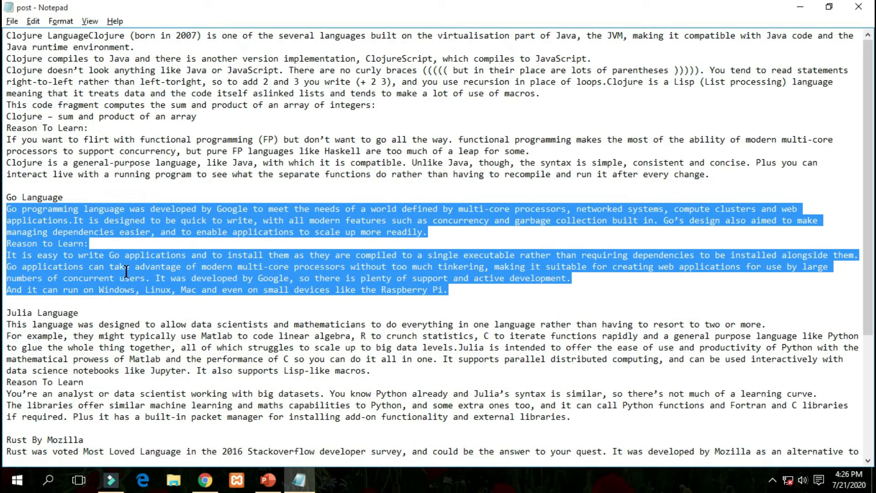
Paste the Go description into the post body and remove the 'Reason to Learn:' line.
left_click(205, 479)
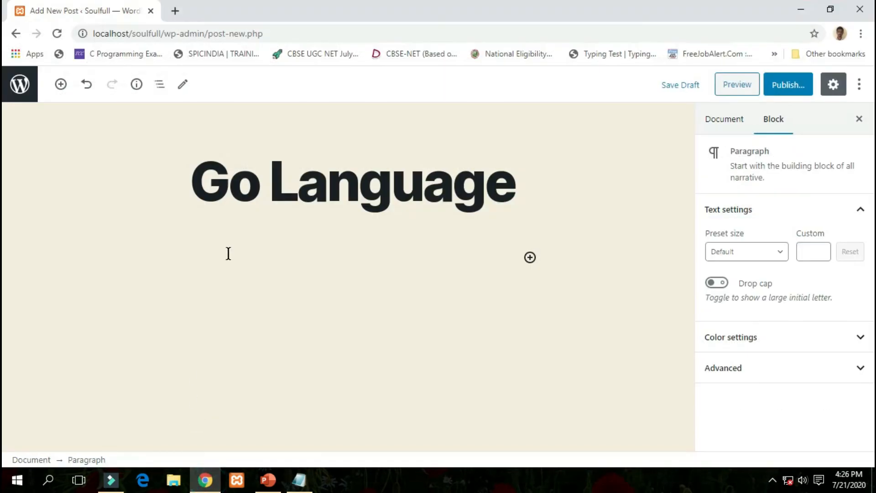
key("ctrl+v")
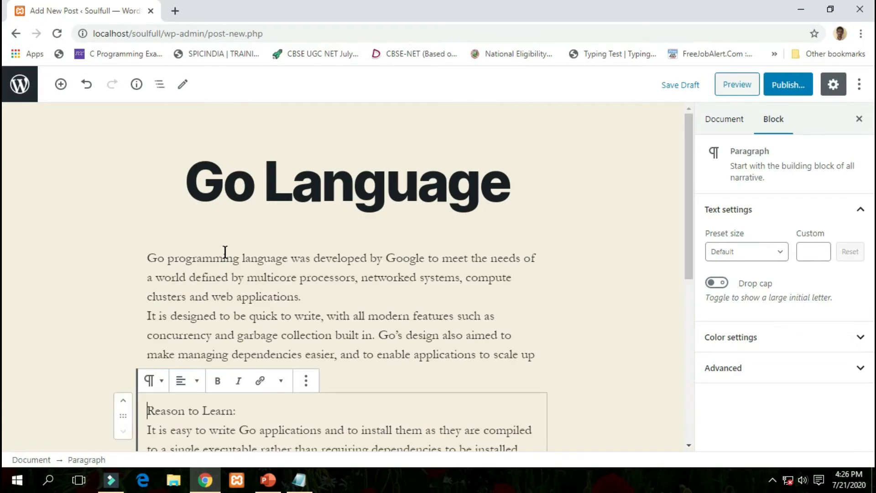
scroll(230, 297, "down", 3)
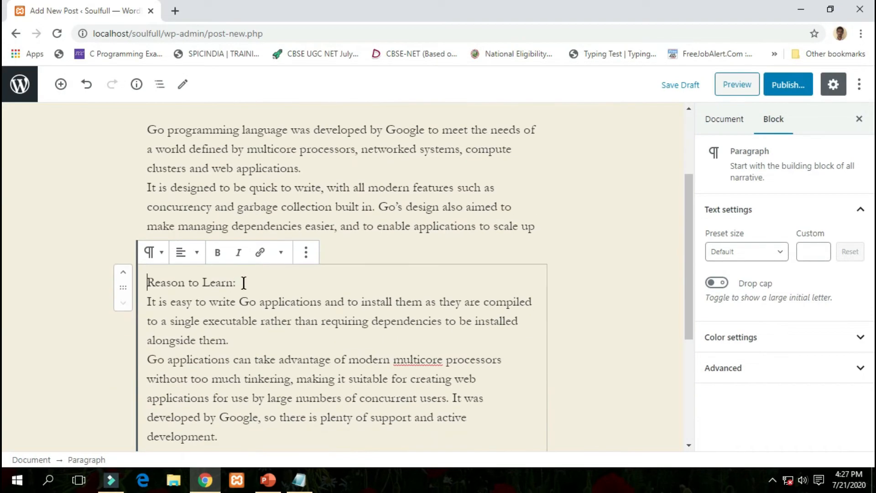
left_click_drag(243, 283, 148, 285)
key("Delete")
key("Delete")
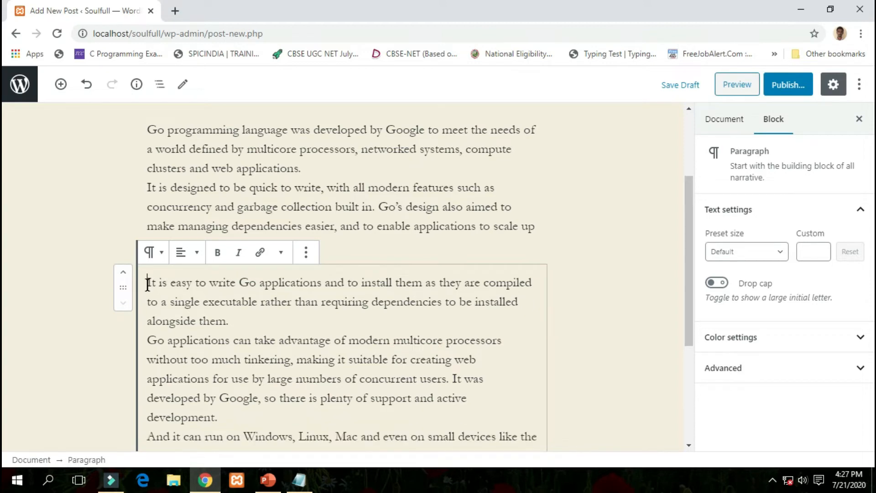
Insert an H3 heading reading 'Reason to Learn:' after the first Go paragraph.
left_click(383, 201)
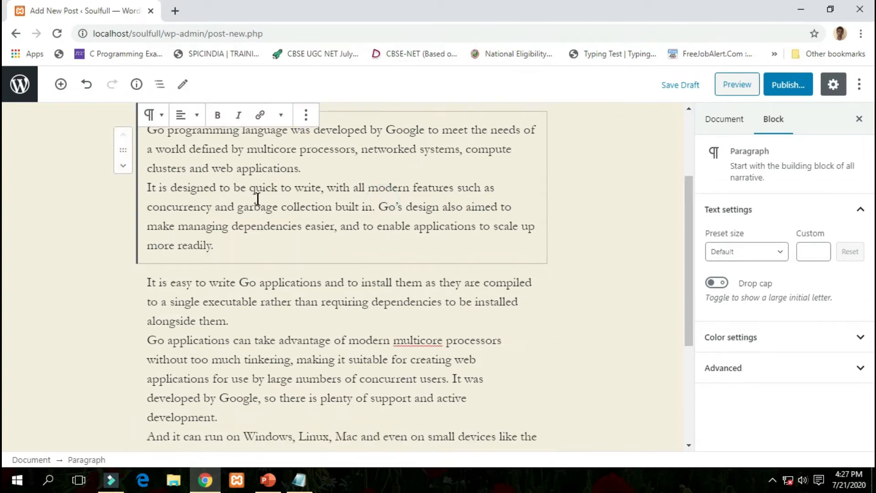
left_click(63, 91)
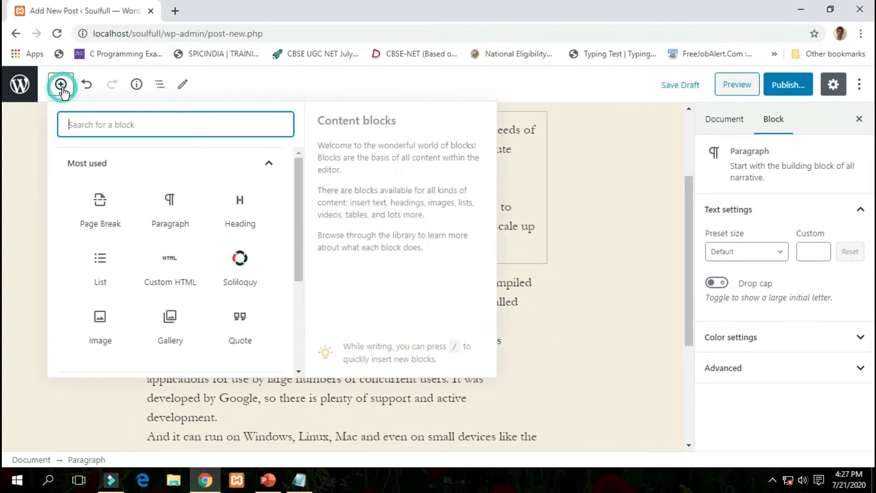
left_click(232, 208)
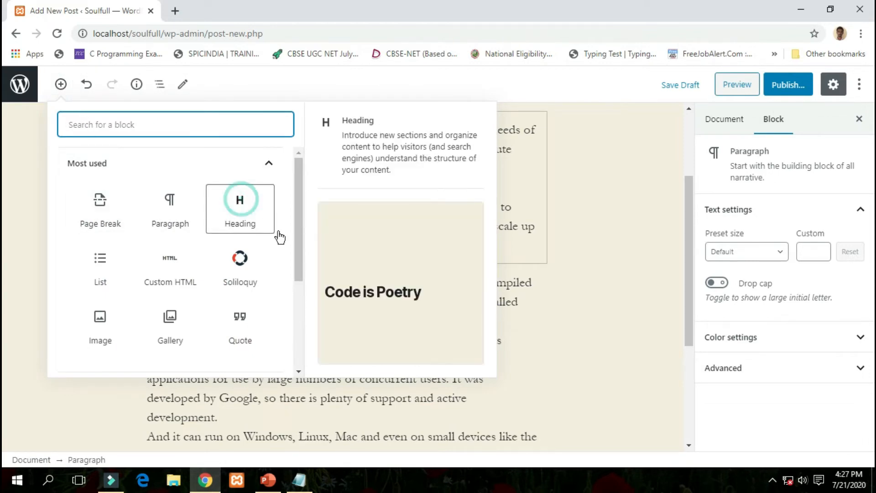
scroll(216, 306, "down", 2)
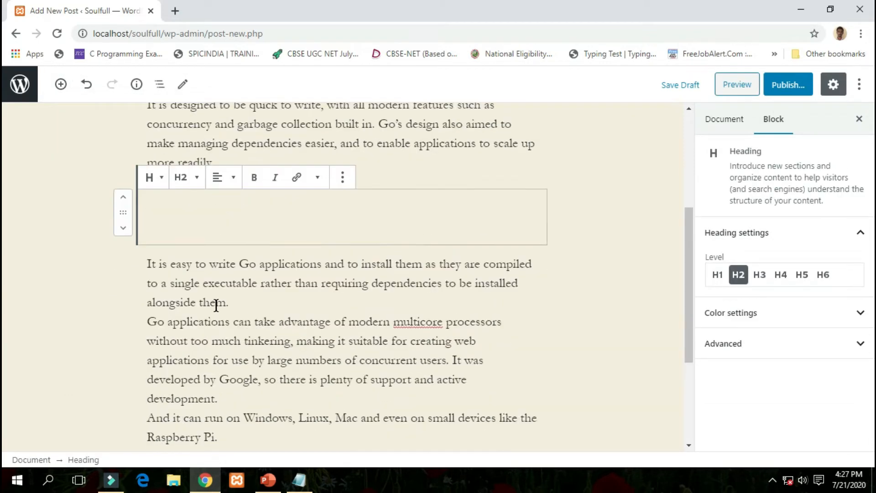
key("ctrl+v")
left_click(760, 274)
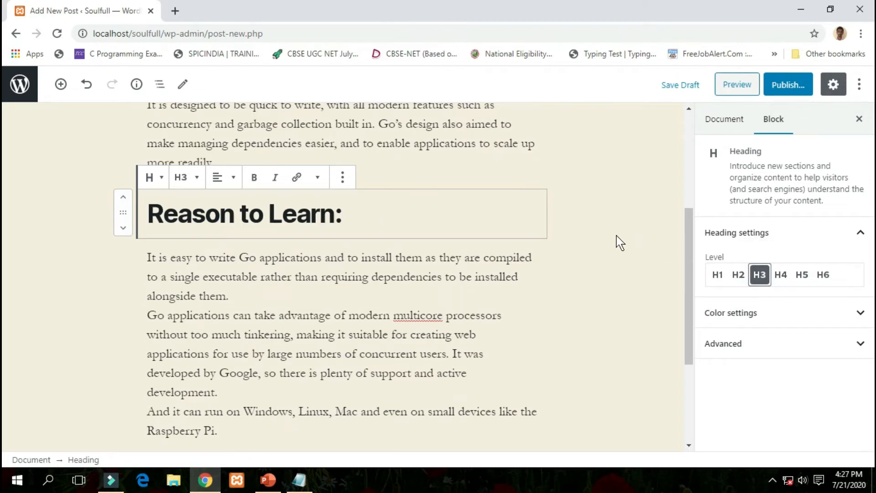
left_click(716, 122)
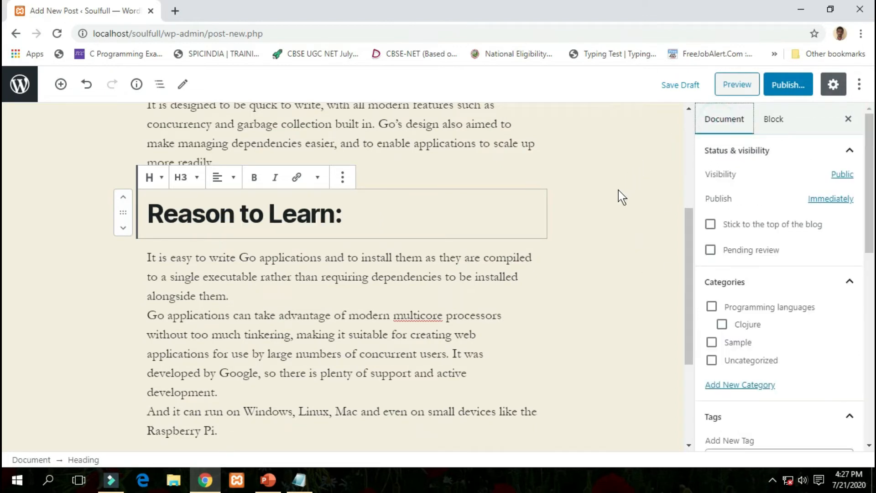
scroll(735, 267, "down", 3)
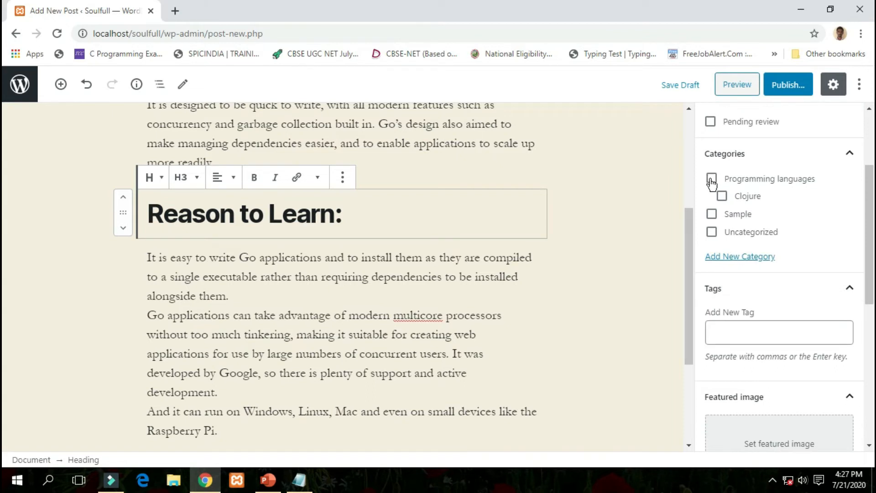
Tick Programming languages and create a 'Go' subcategory under it.
left_click(712, 179)
left_click(736, 257)
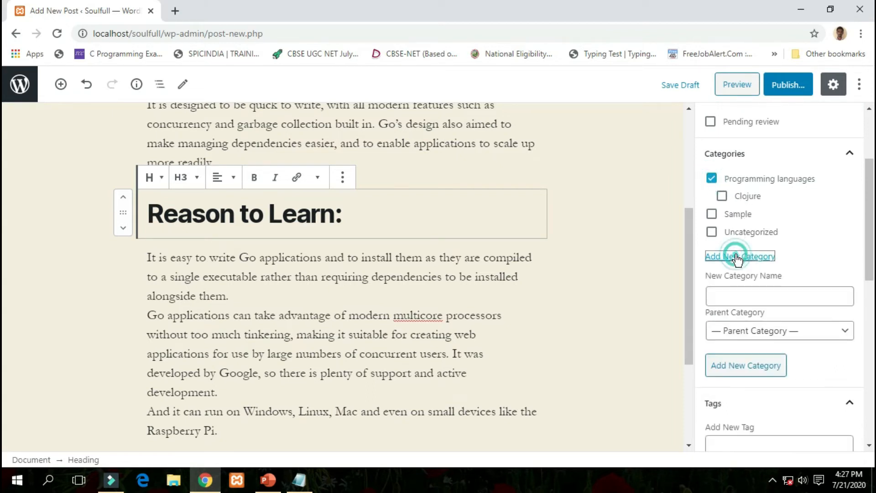
left_click(736, 293)
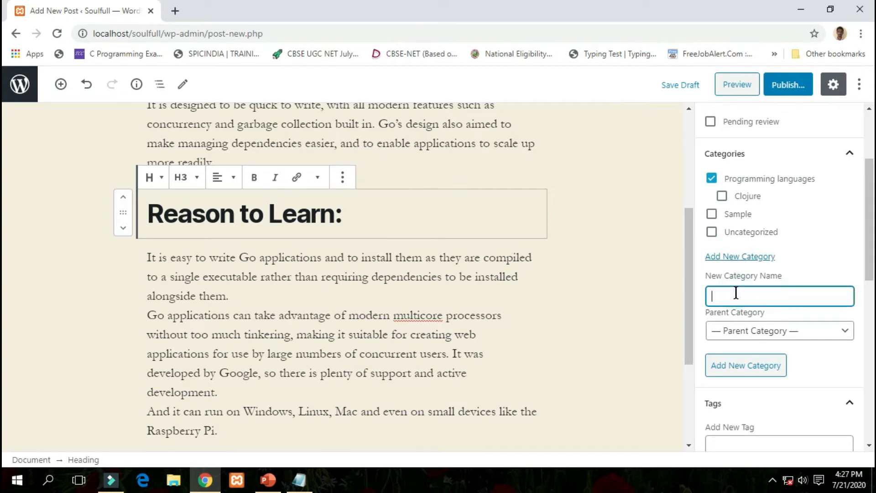
left_click(769, 332)
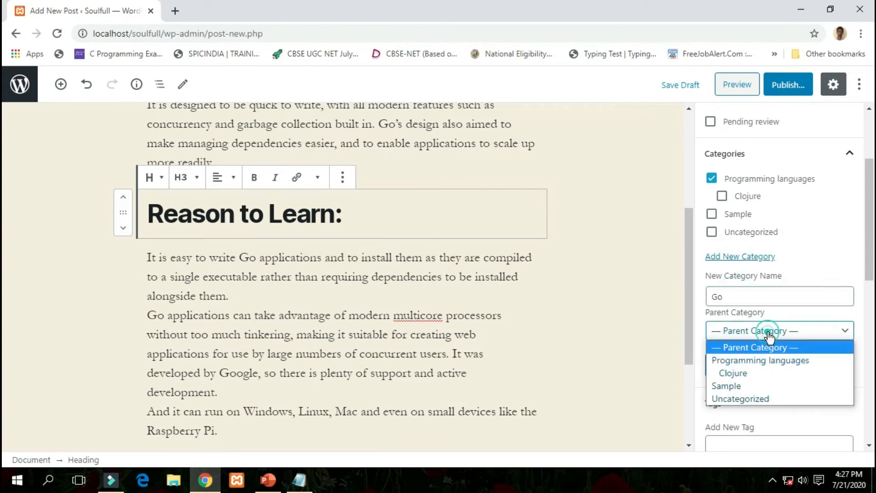
left_click(771, 364)
left_click(733, 366)
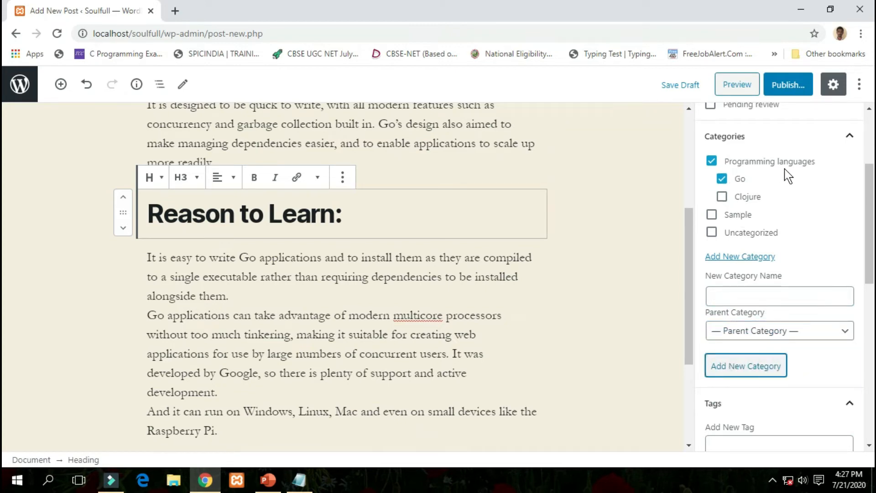
scroll(745, 242, "down", 5)
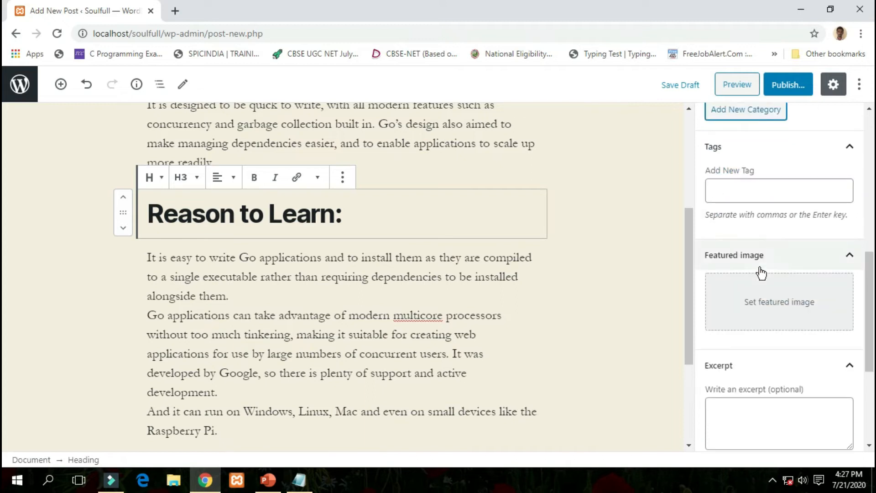
Tag the post with 'go' and 'programming language'.
left_click(763, 195)
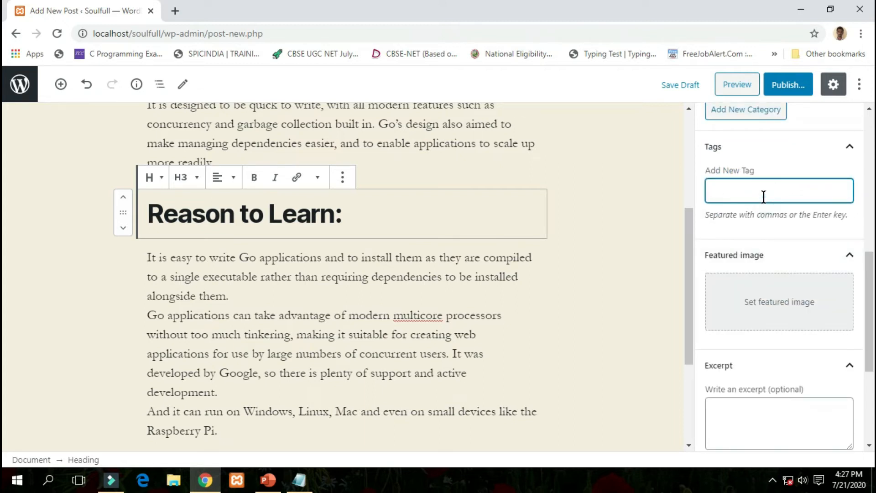
type("go")
key("Return")
type("pr")
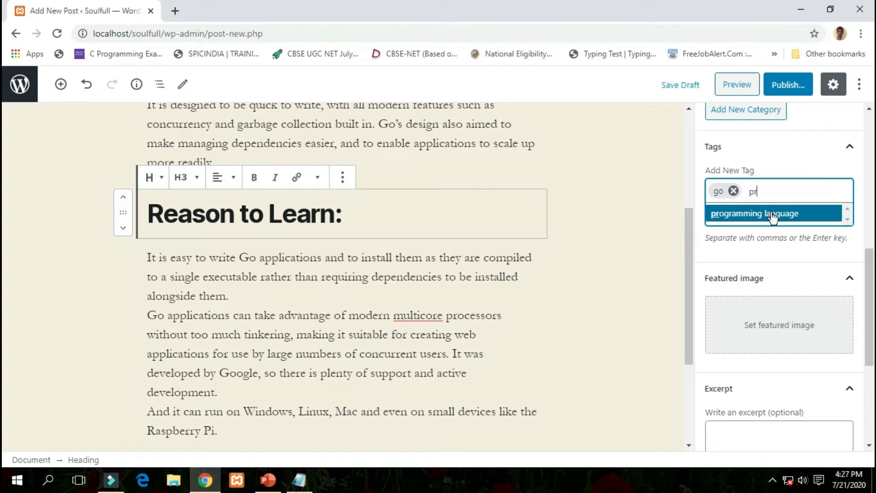
left_click(773, 214)
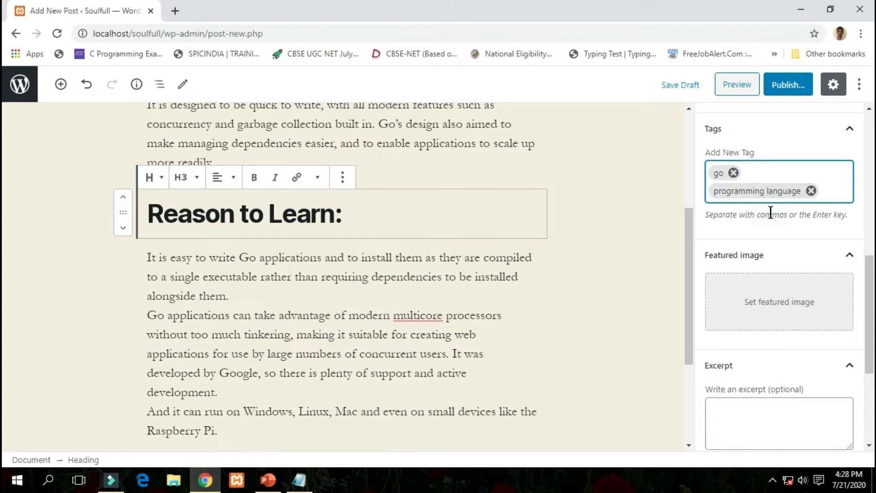
Upload the New-Programming-Languages-GO image and set it as the featured image.
left_click(769, 314)
left_click(72, 133)
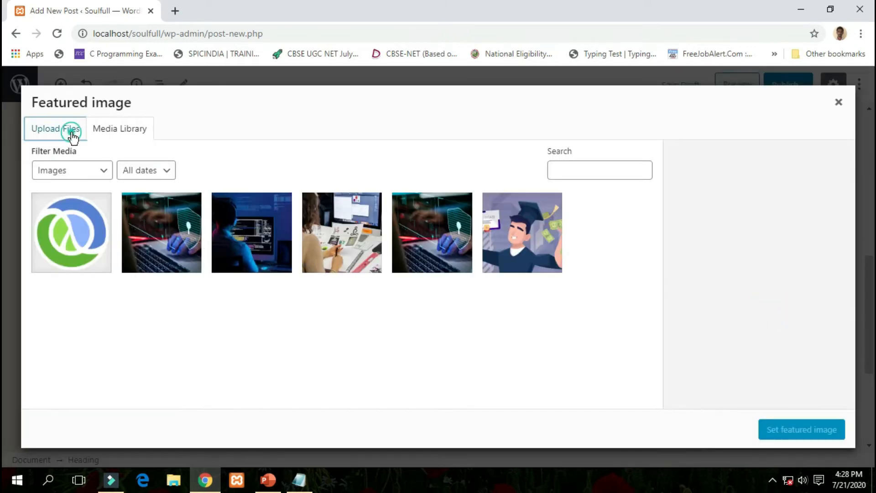
left_click(419, 296)
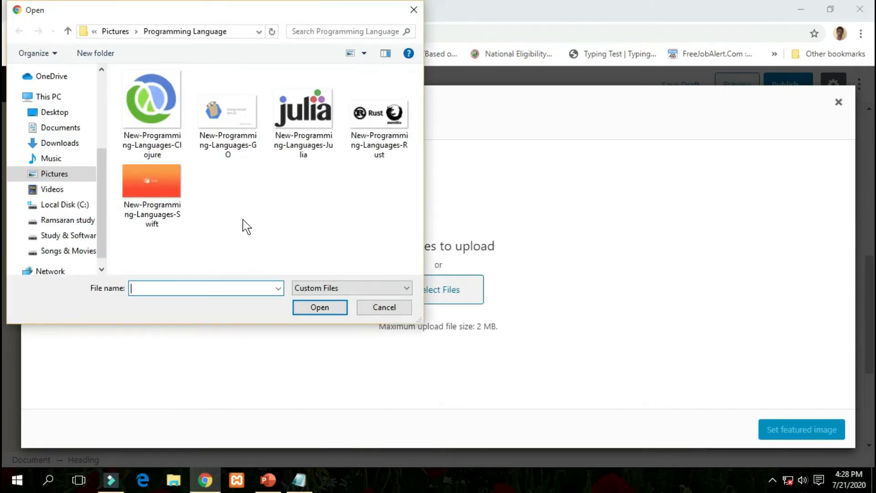
left_click(228, 112)
left_click(320, 307)
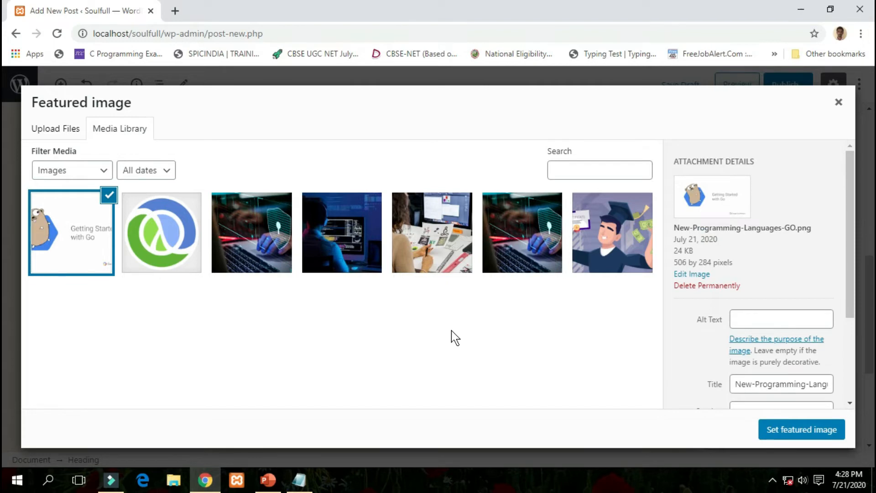
left_click(781, 431)
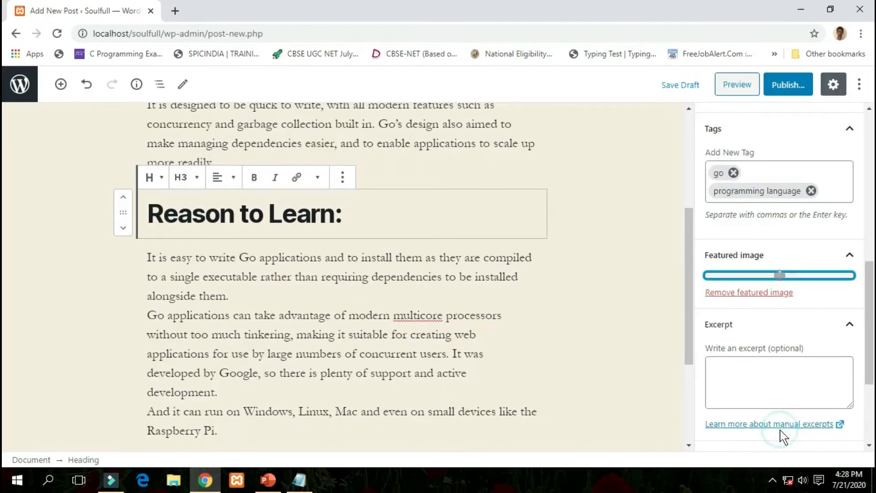
Review the Go post and begin publishing it.
scroll(720, 210, "down", 3)
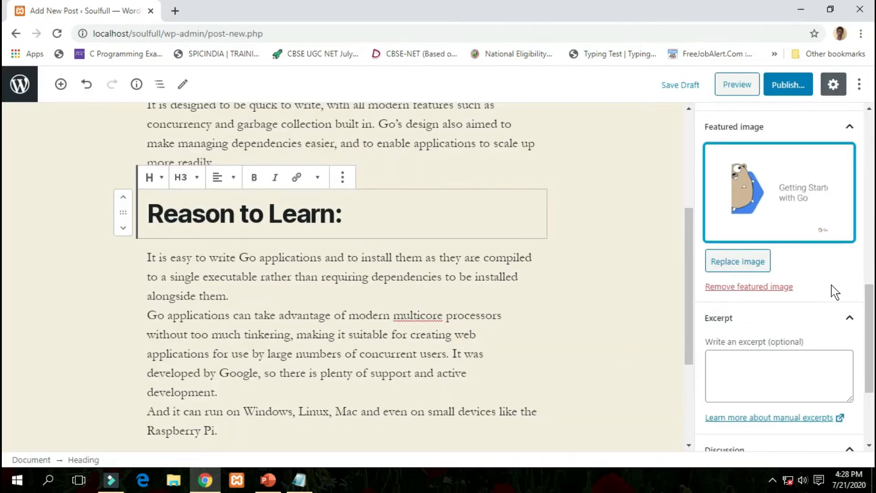
scroll(837, 320, "down", 3)
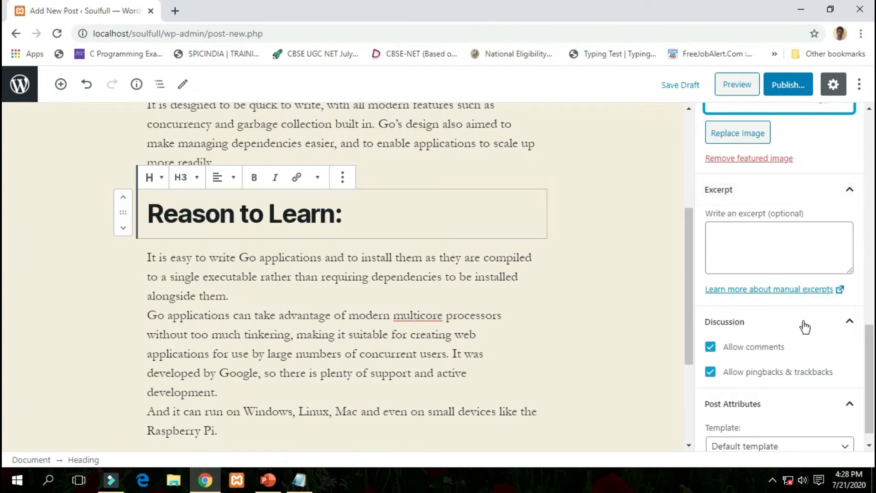
scroll(802, 323, "down", 1)
scroll(641, 232, "up", 3)
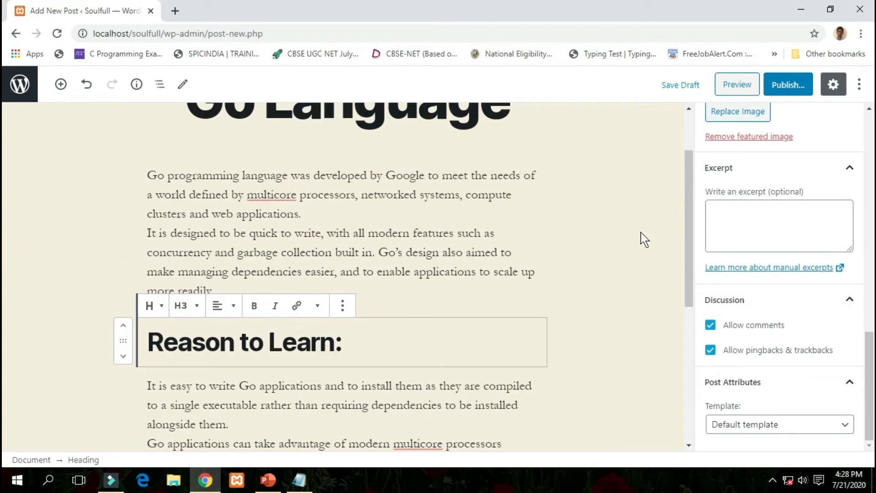
scroll(641, 232, "up", 2)
scroll(773, 289, "up", 5)
scroll(773, 289, "up", 5)
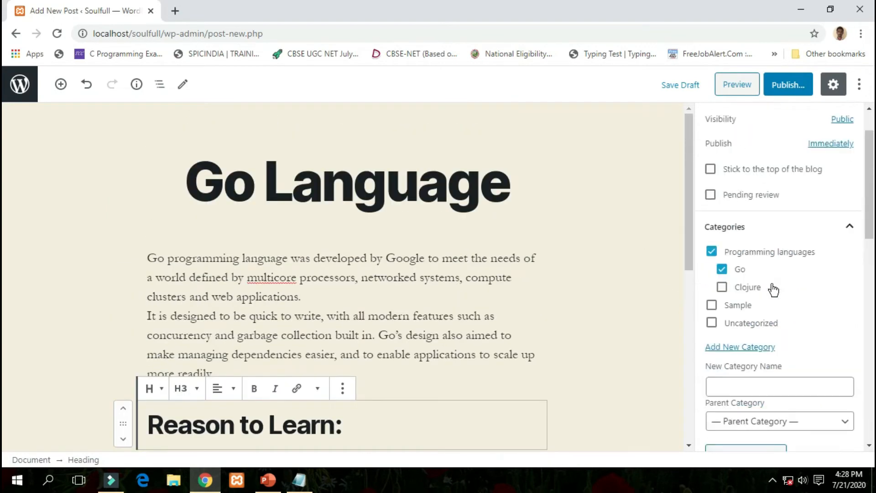
left_click(782, 84)
Confirm publishing and view the live Go Language post at /2020/07/21/go-language/.
left_click(778, 87)
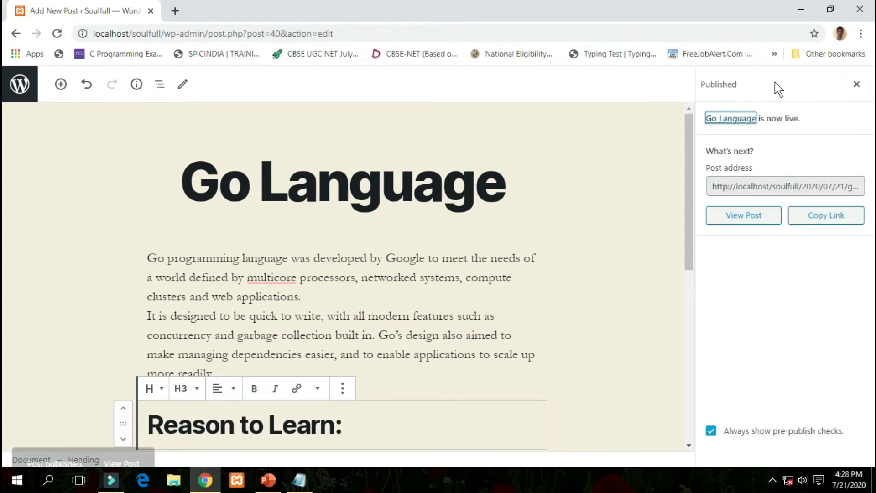
left_click(734, 225)
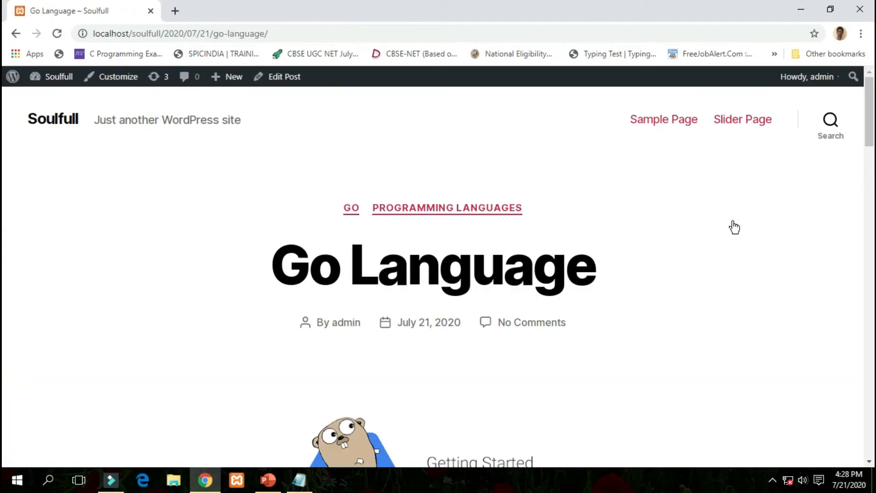
scroll(440, 229, "down", 20)
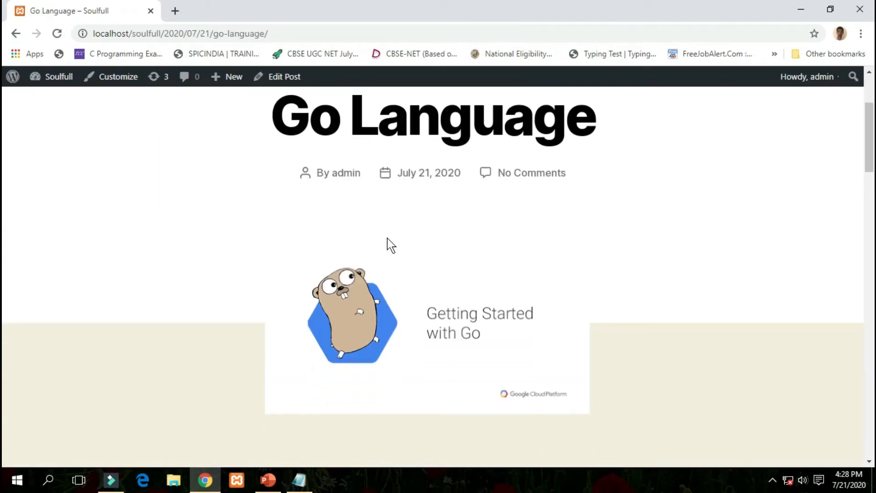
scroll(387, 239, "up", 20)
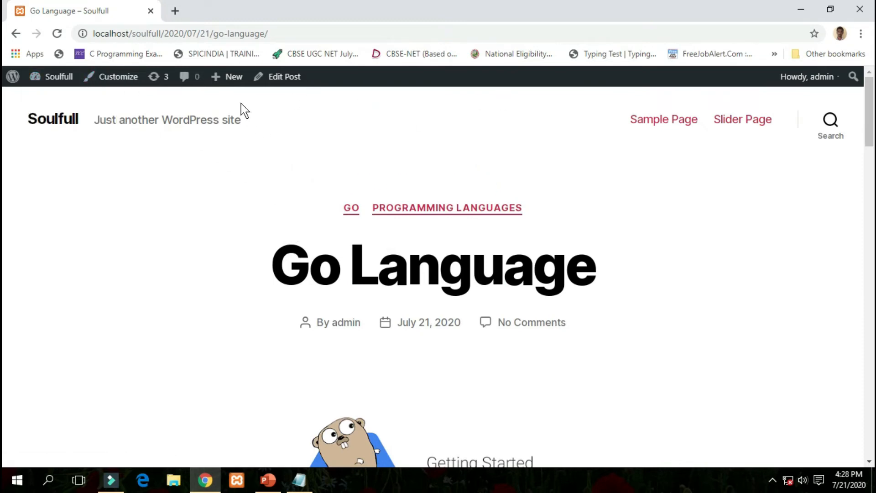
Start a new post and paste 'Julia Language' from the notes as its title.
mouse_move(226, 79)
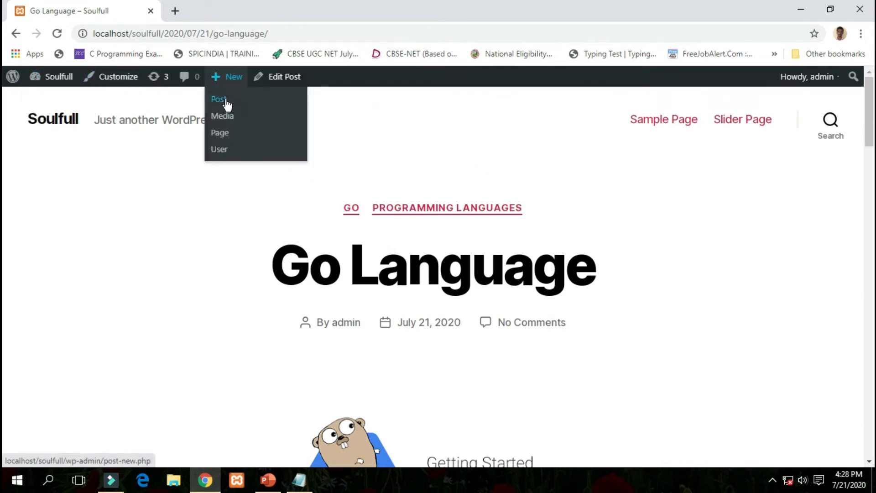
left_click(225, 100)
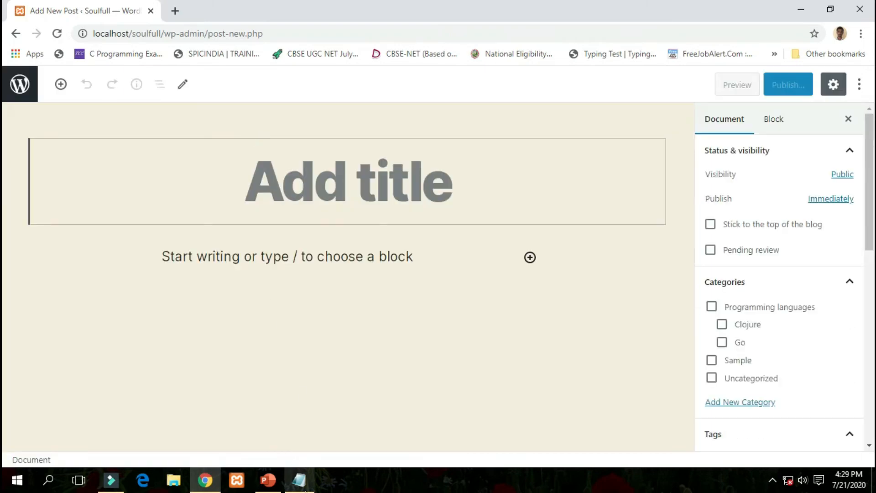
key("alt+Tab")
left_click_drag(85, 314, 11, 311)
key("ctrl+c")
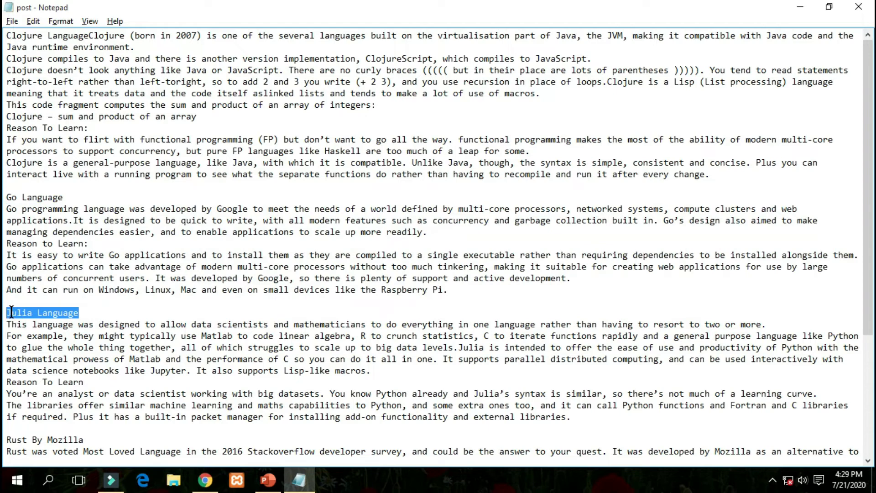
key("alt+Tab")
key("ctrl+v")
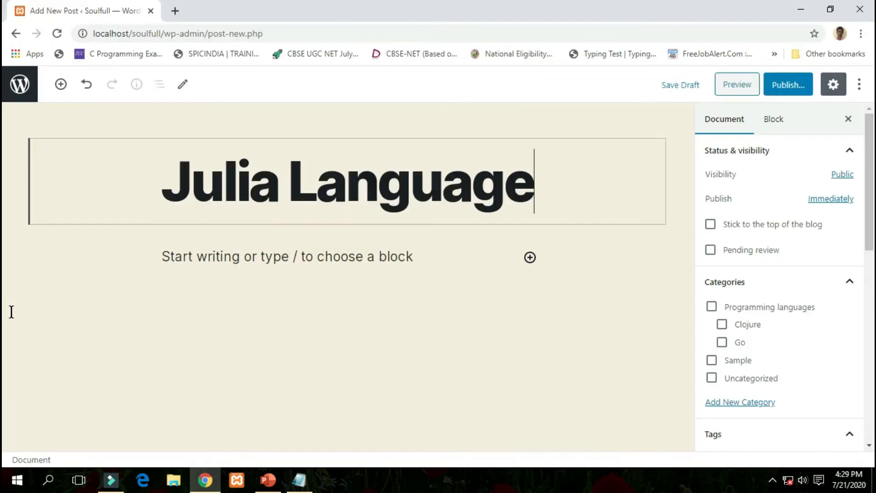
Paste the Julia description paragraphs from Notepad into the post body.
key("alt+Tab")
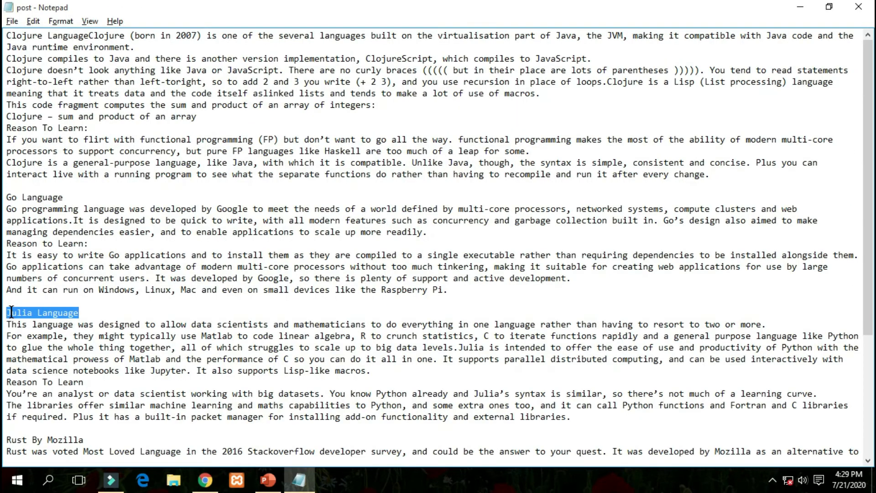
left_click_drag(7, 324, 570, 417)
key("alt+Tab")
left_click(301, 261)
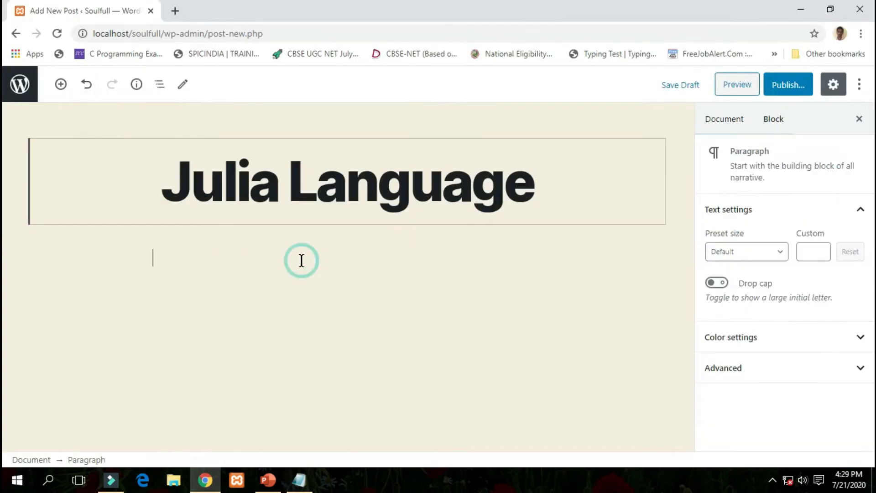
key("ctrl+v")
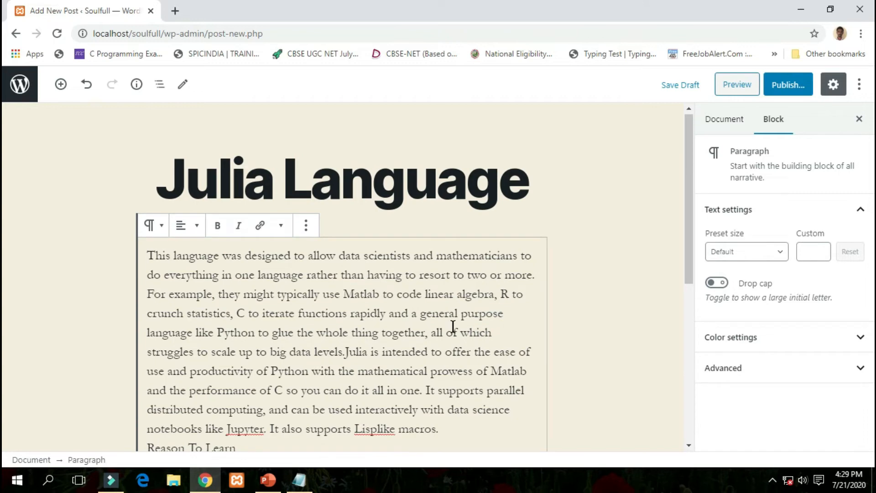
Tick the Programming languages category for the Julia post.
left_click(610, 281)
scroll(616, 283, "down", 3)
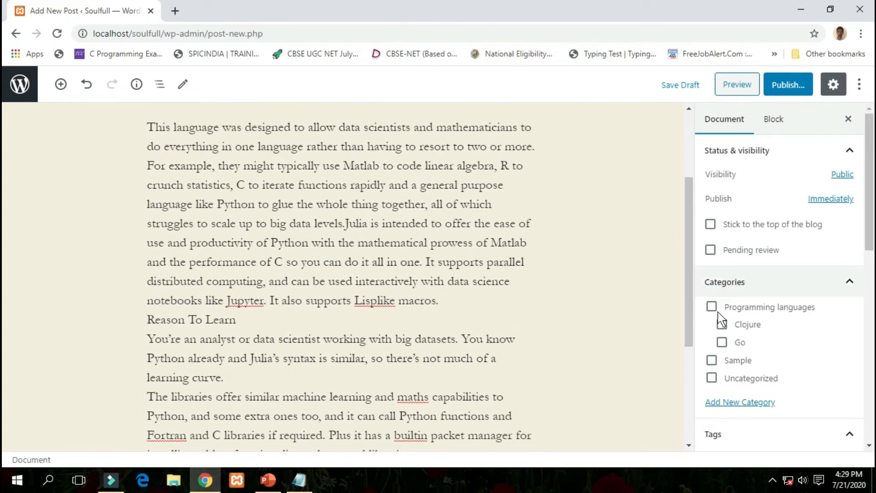
left_click(711, 312)
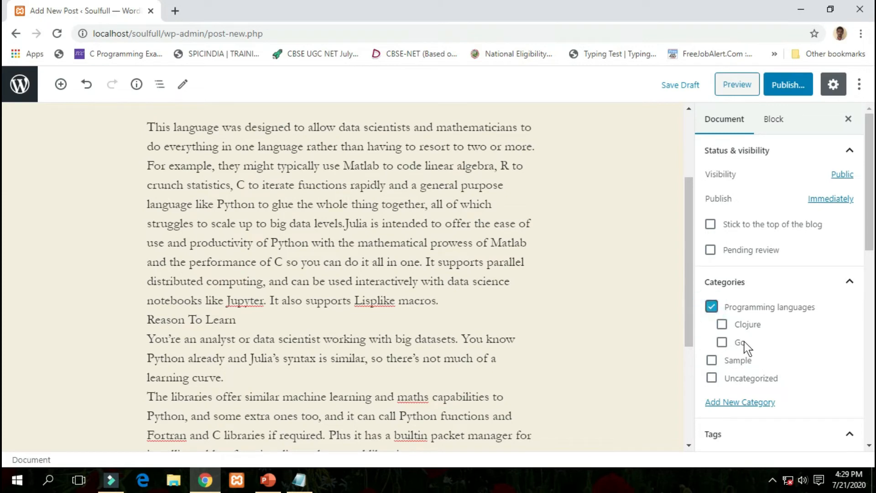
Create a 'Julia' category with Programming languages as its parent.
left_click(740, 404)
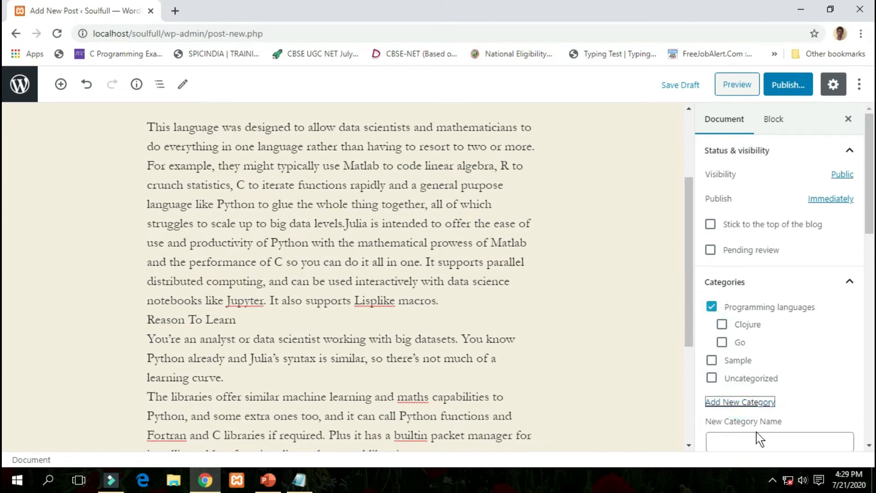
scroll(643, 393, "down", 3)
scroll(640, 342, "up", 6)
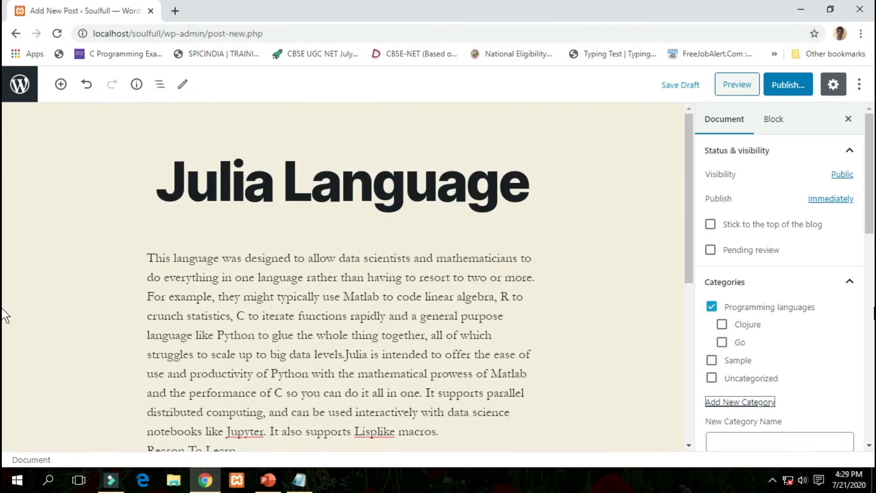
scroll(828, 326, "down", 5)
left_click(765, 189)
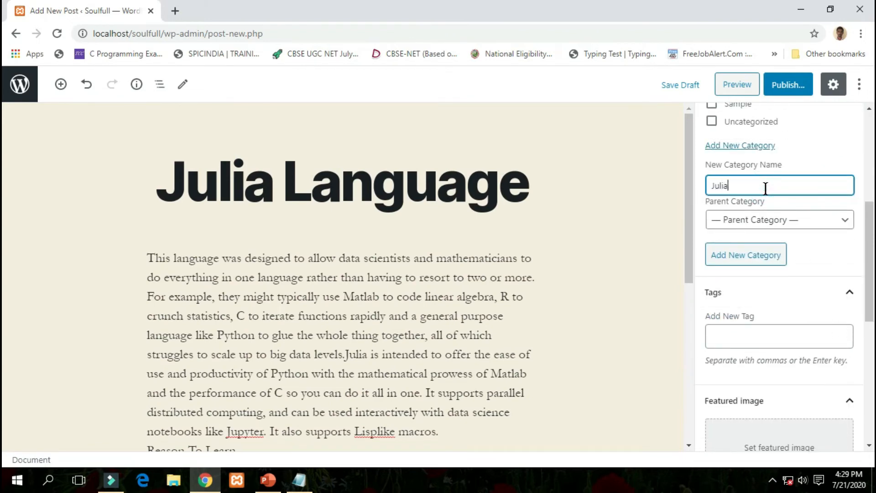
left_click(763, 217)
left_click(773, 202)
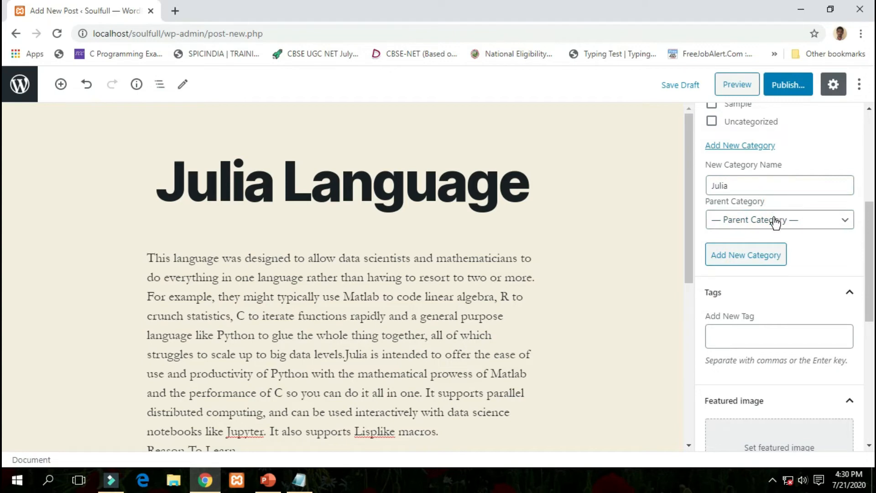
left_click(776, 222)
left_click(774, 249)
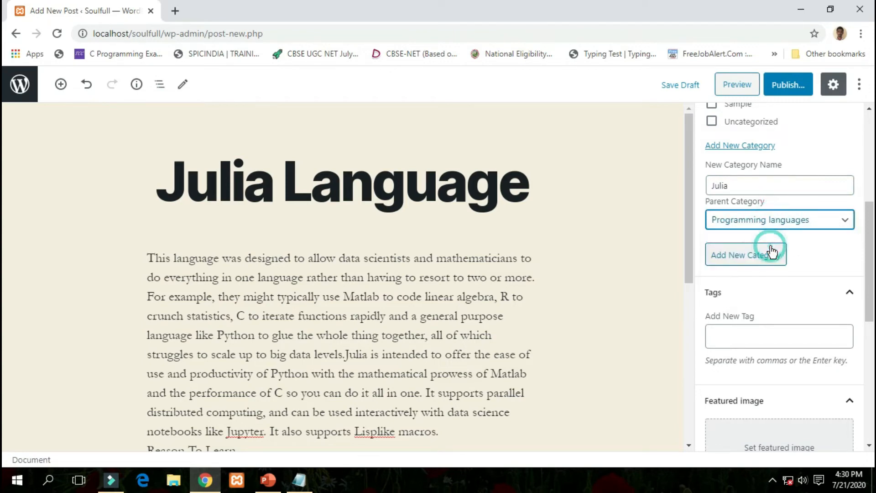
left_click(753, 261)
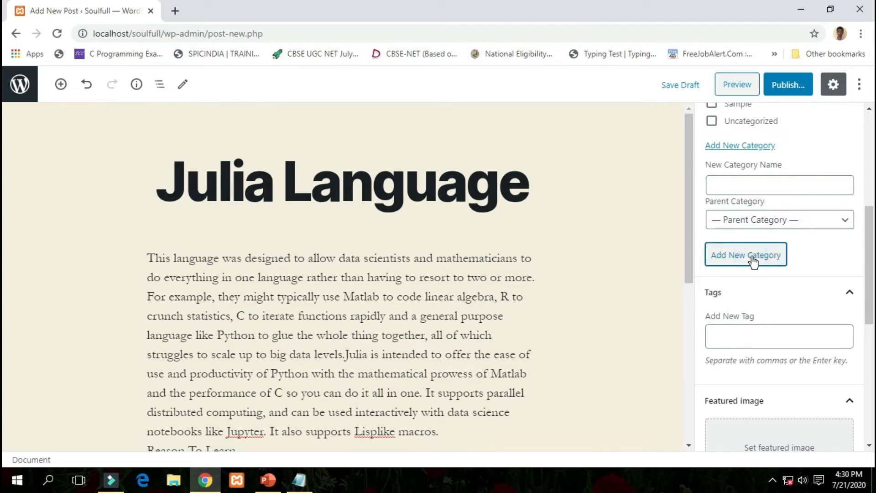
scroll(795, 208, "up", 1)
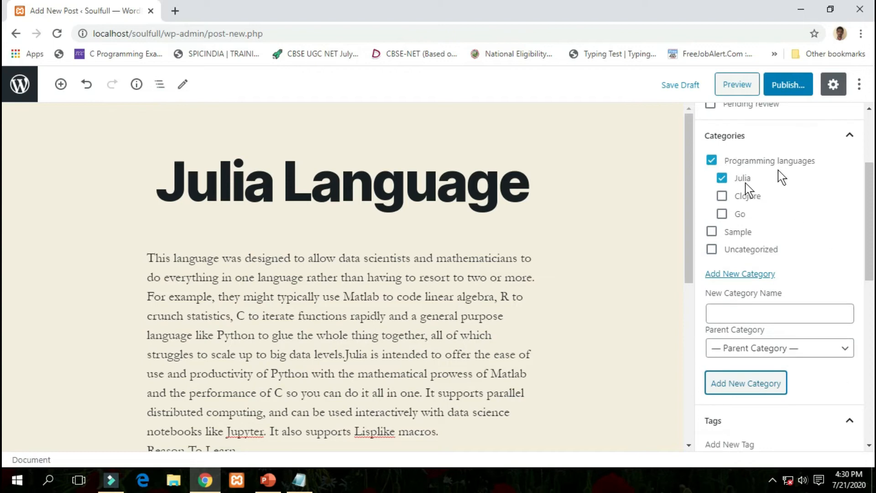
scroll(783, 303, "down", 6)
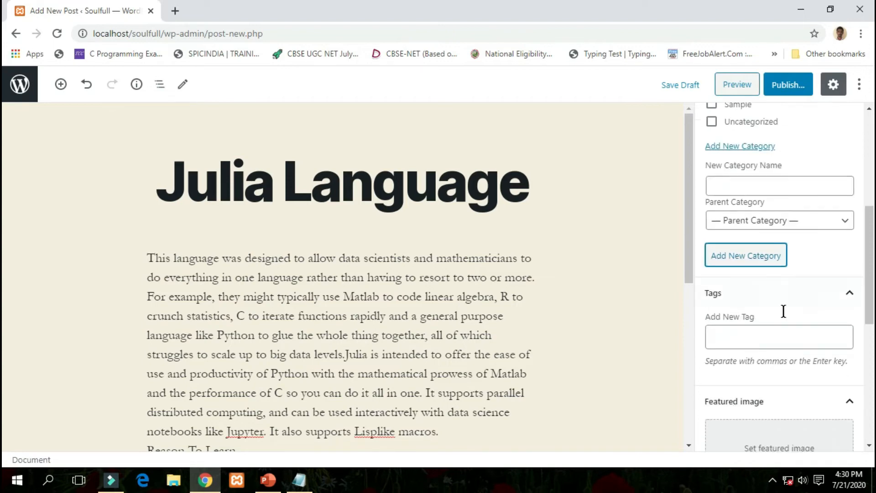
Tag the Julia post with 'programming language' and 'julia'.
left_click(745, 215)
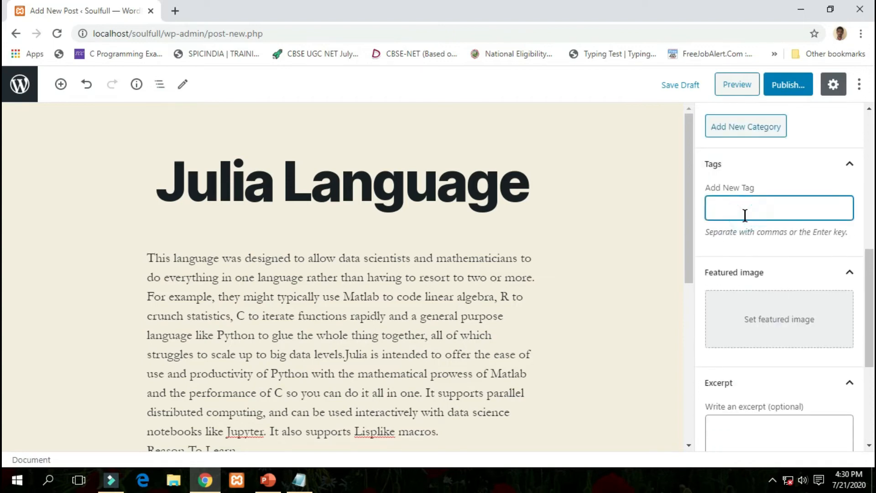
type("pr")
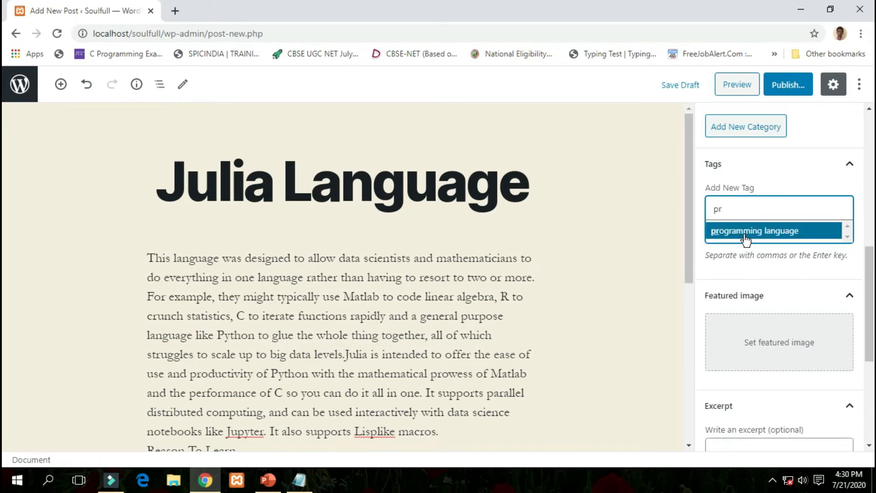
left_click(744, 233)
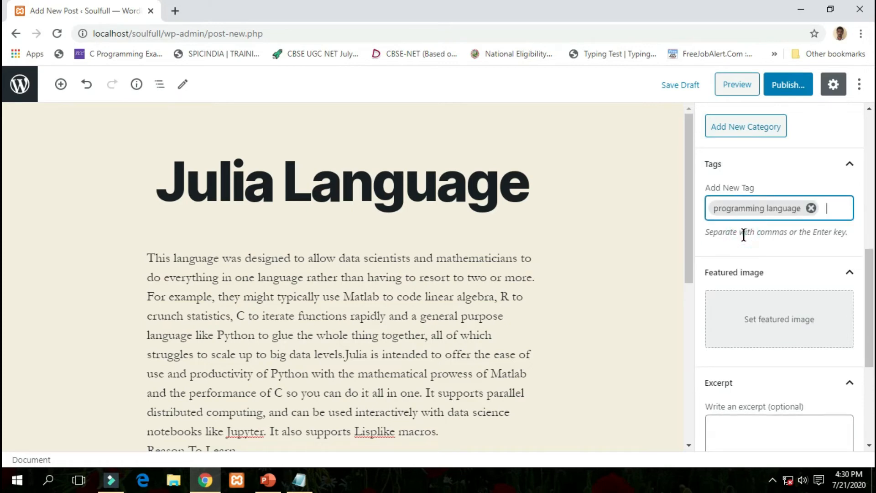
type("julia")
key("Return")
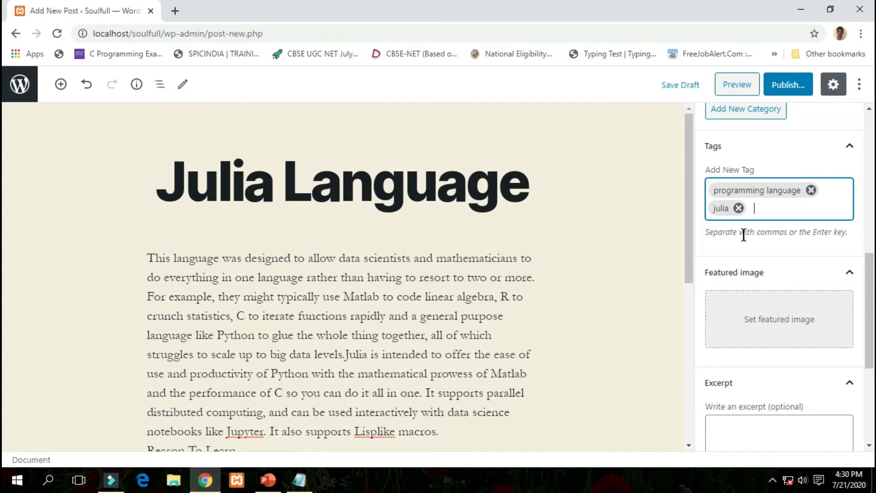
Upload the Julia logo PNG and set it as the featured image.
left_click(777, 322)
left_click(51, 127)
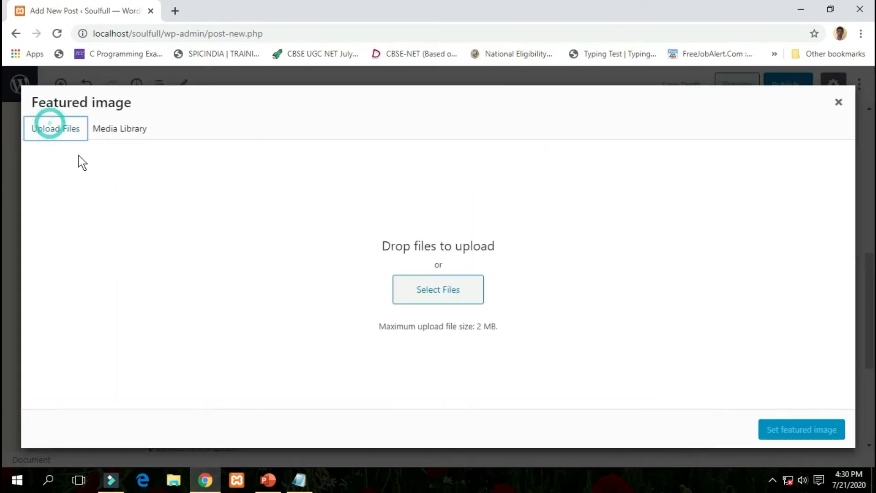
left_click(436, 288)
left_click(300, 147)
double_click(299, 147)
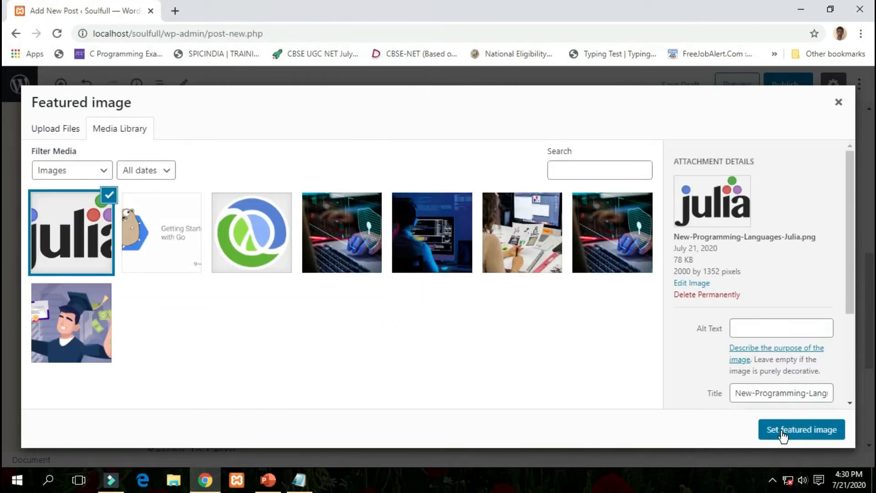
left_click(782, 433)
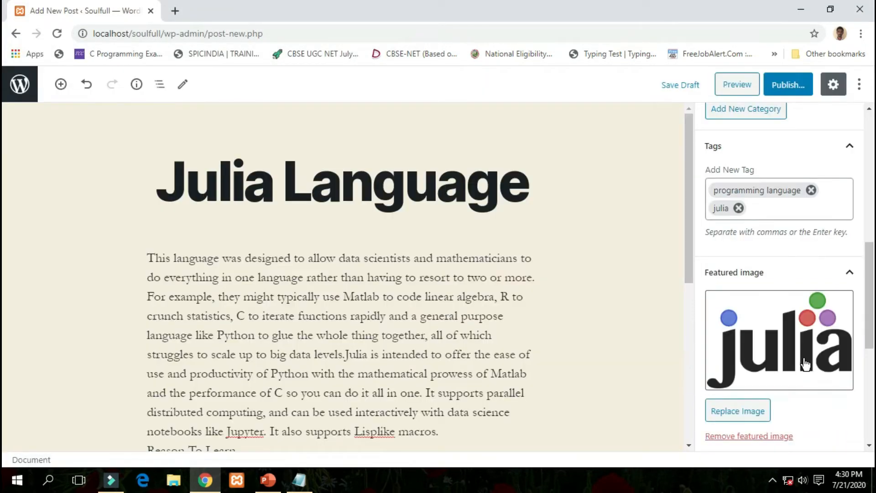
scroll(801, 378, "down", 6)
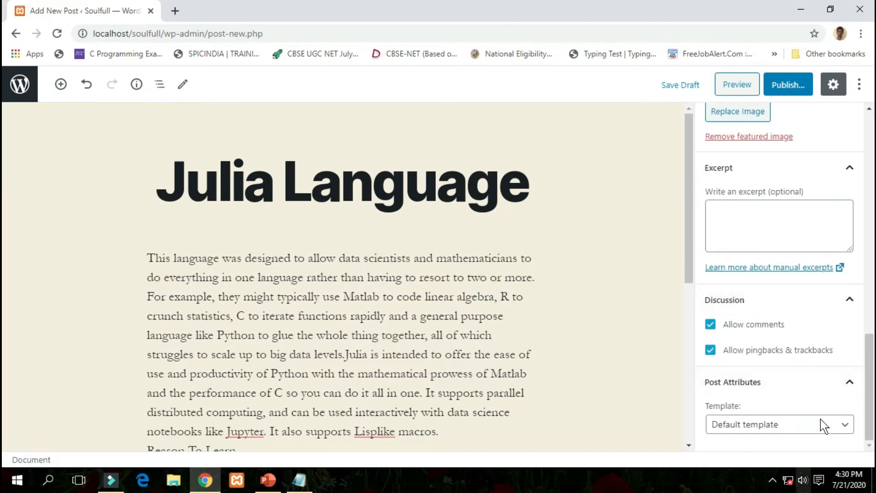
scroll(770, 344, "up", 6)
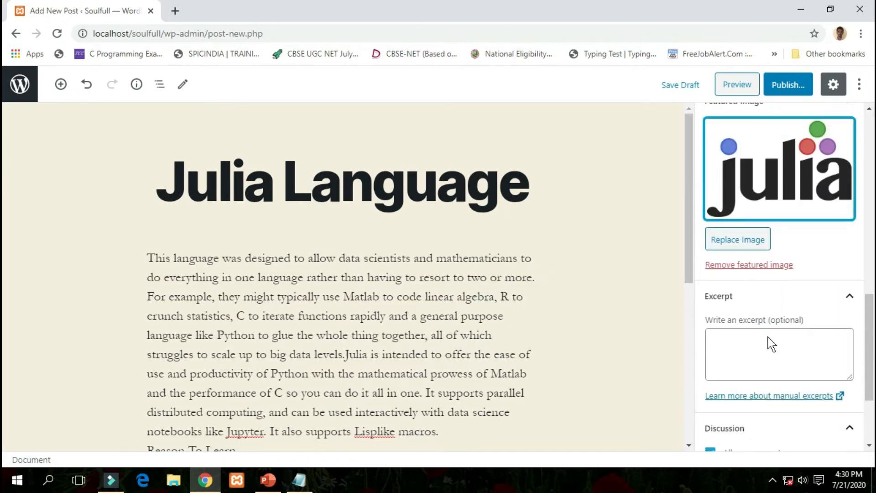
left_click(783, 87)
left_click(781, 83)
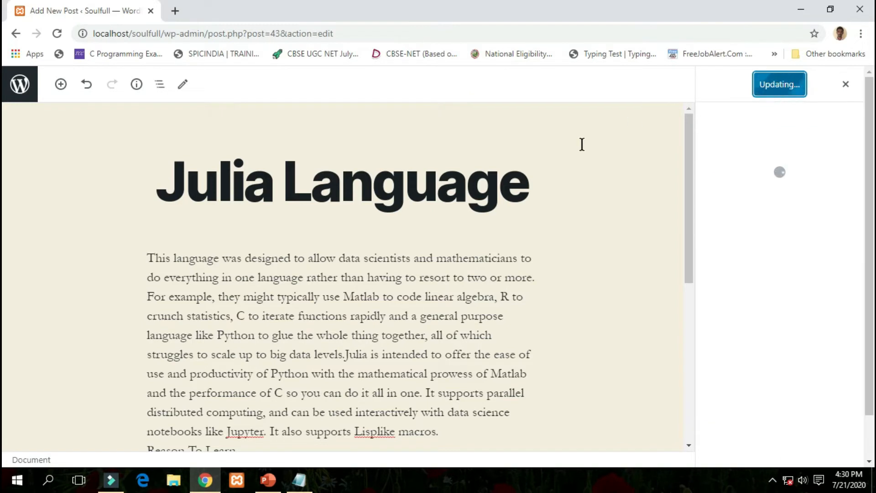
left_click(637, 133)
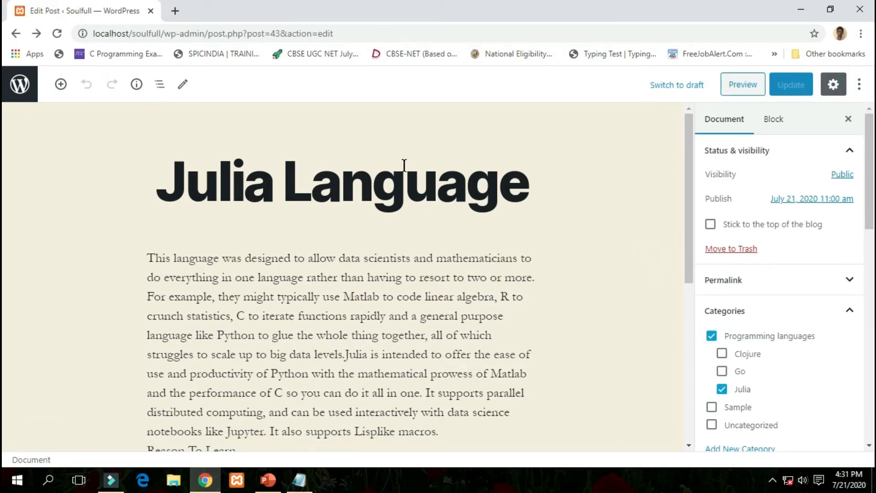
left_click(20, 85)
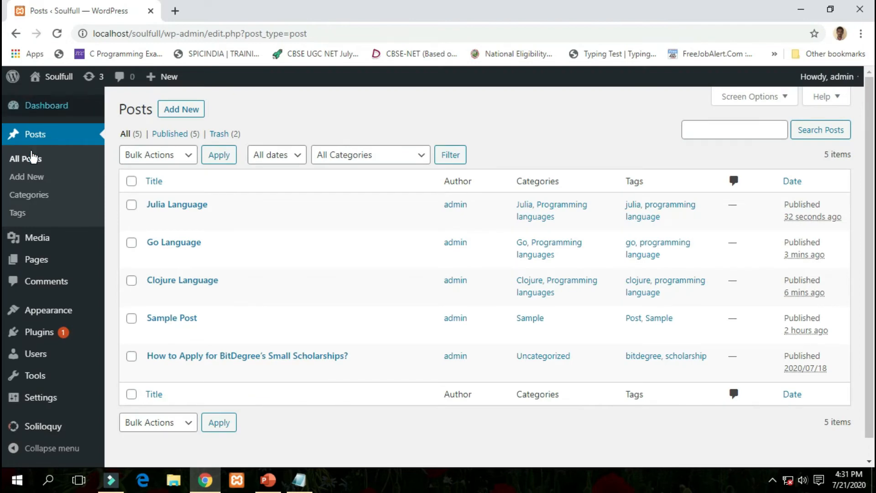
mouse_move(212, 206)
scroll(213, 206, "down", 1)
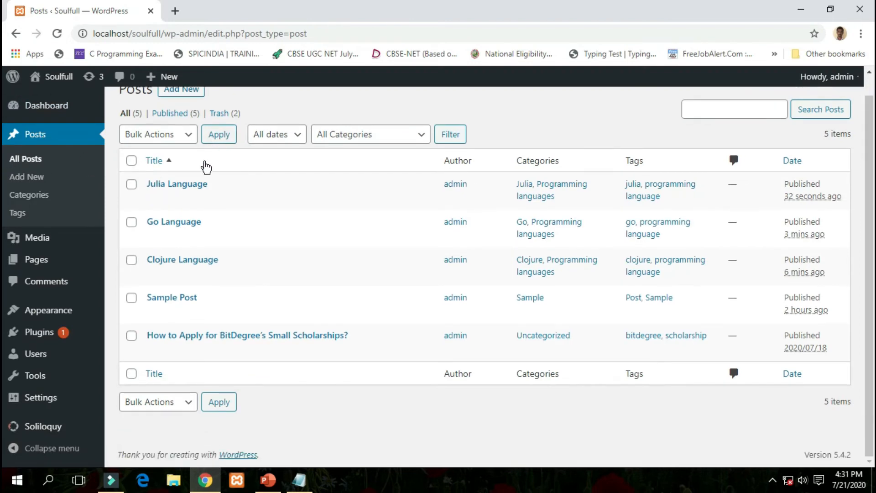
mouse_move(174, 312)
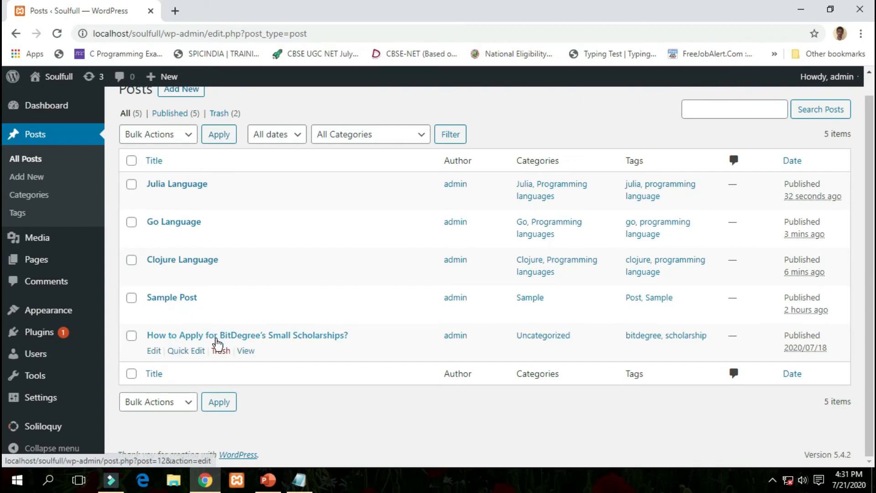
scroll(334, 411, "up", 1)
mouse_move(303, 384)
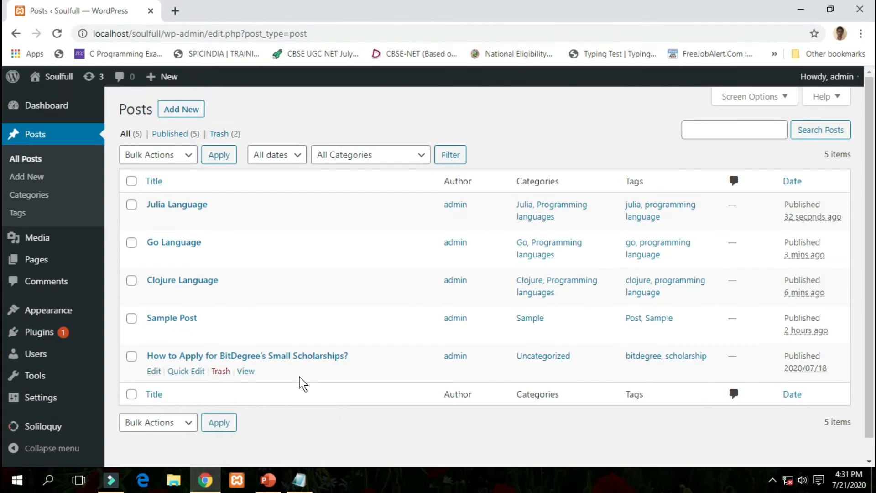
Start a new post and paste the 'Rust By Mozilla' heading from Notepad as its title.
left_click(192, 114)
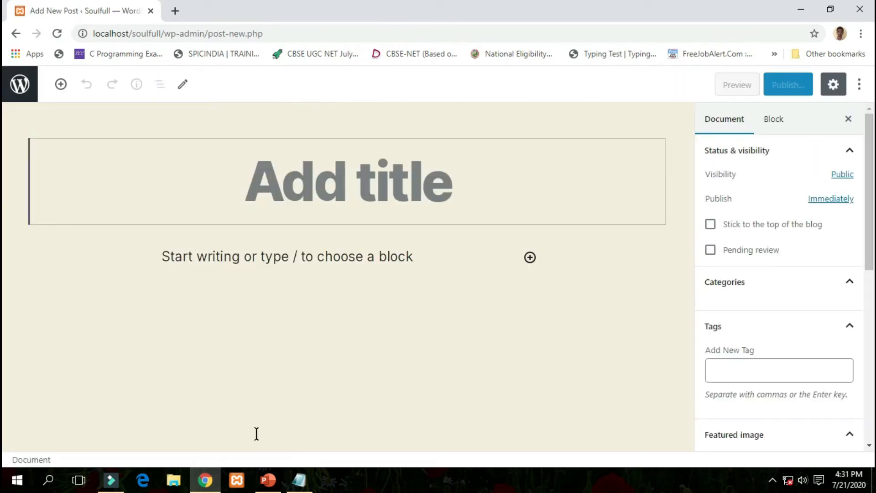
left_click(299, 480)
left_click(6, 301)
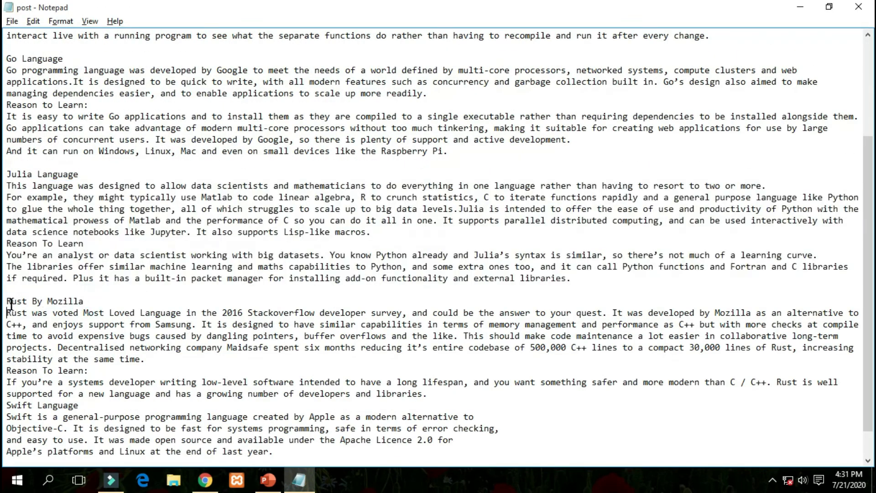
key("shift+End")
key("ctrl+c")
key("alt+Tab")
key("ctrl+v")
Copy the Rust article paragraphs from Notepad into the post body.
key("alt+Tab")
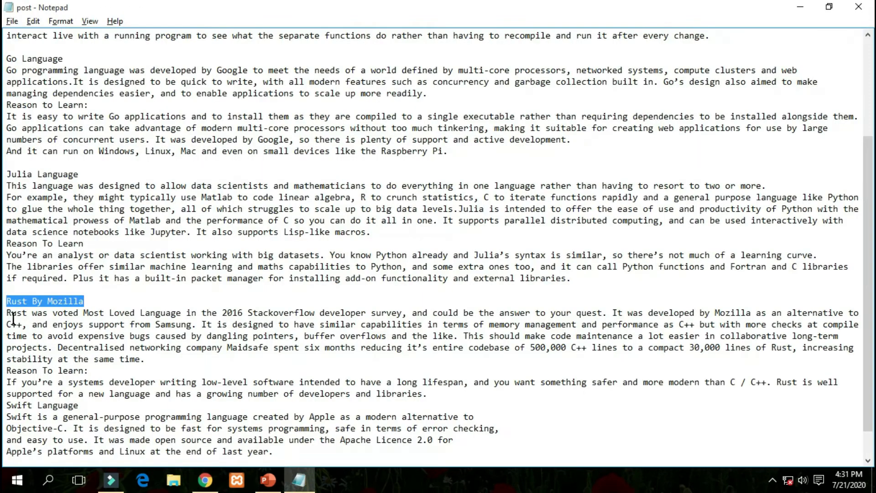
left_click_drag(11, 313, 442, 394)
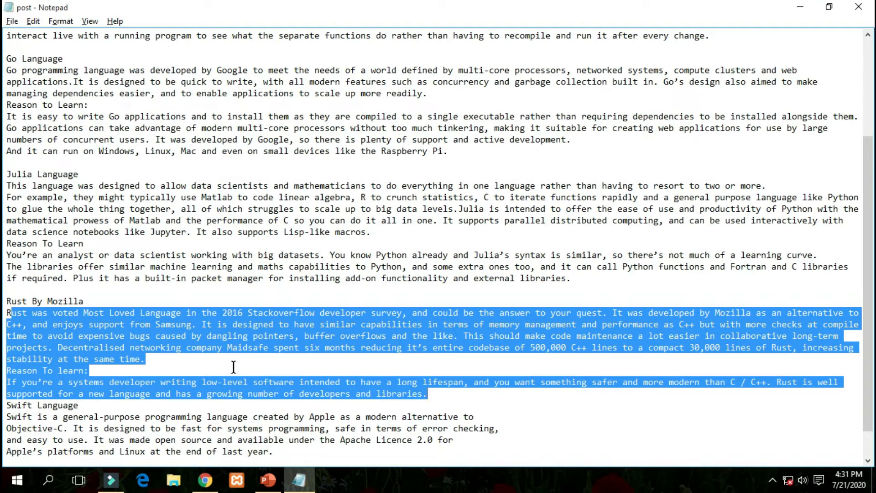
key("ctrl+c")
key("alt+Tab")
left_click(227, 256)
key("ctrl+v")
Tick the Programming languages category in the post's document settings.
type("R")
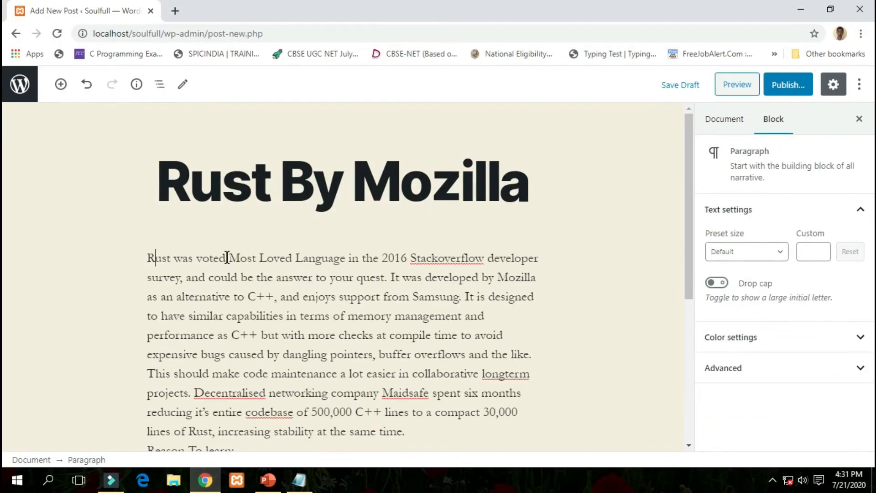
left_click(724, 118)
scroll(776, 274, "down", 3)
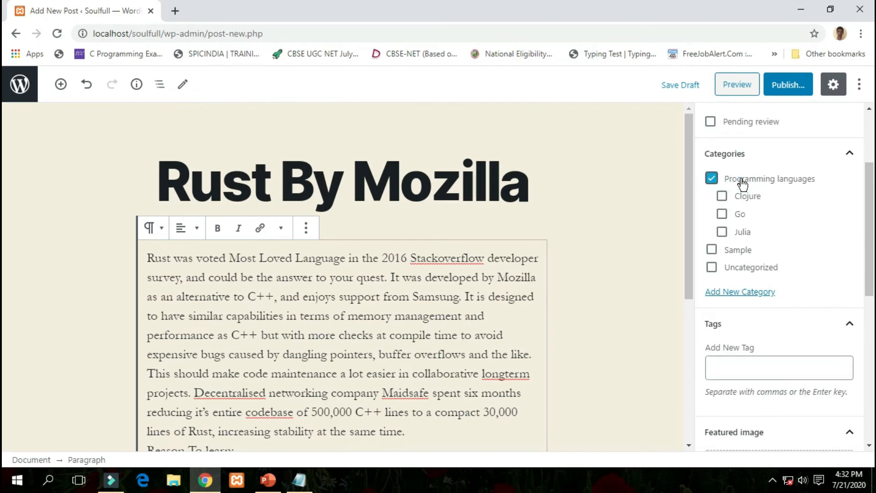
left_click(732, 180)
left_click(738, 182)
Add a new Rust category with Programming languages as its parent.
left_click(751, 292)
left_click(735, 329)
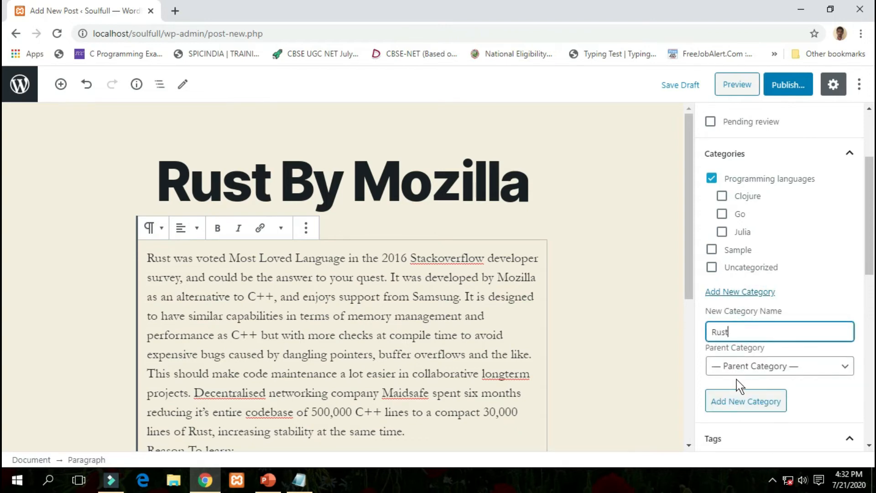
left_click(740, 366)
left_click(734, 395)
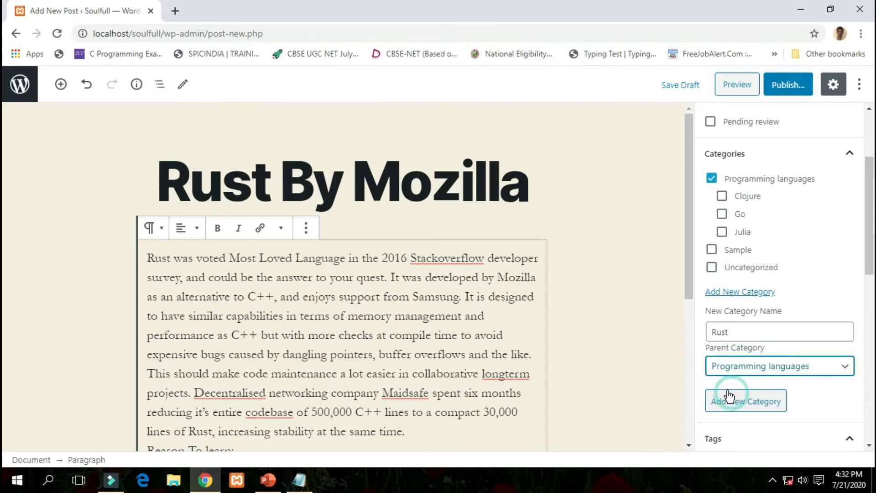
left_click(730, 400)
scroll(747, 338, "up", 3)
right_click(746, 338)
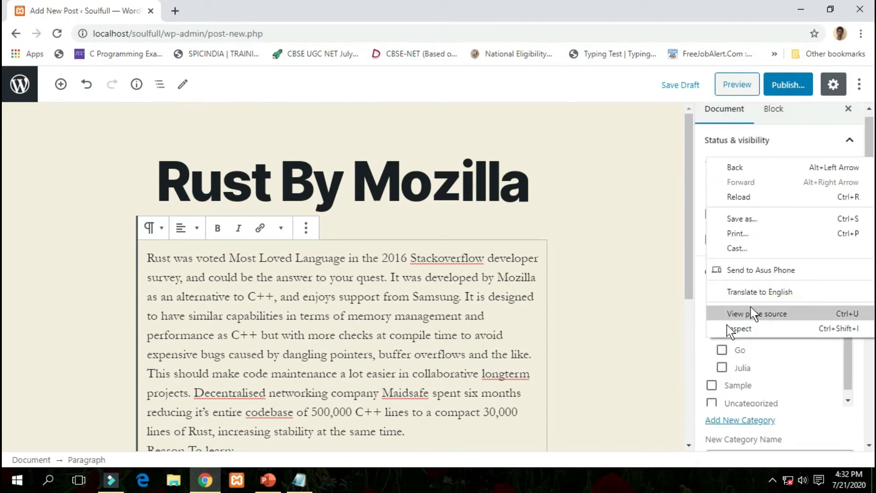
left_click(646, 341)
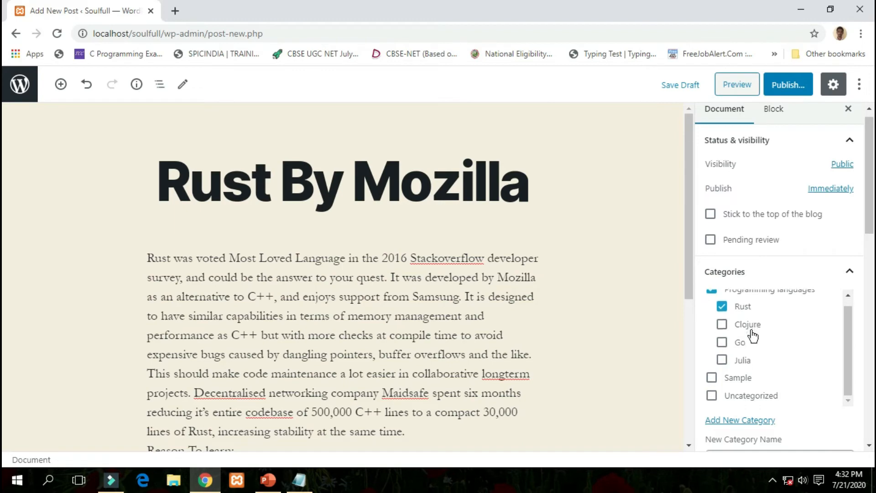
scroll(860, 391, "down", 5)
Tag the post 'rust' and 'programming language'.
left_click(747, 351)
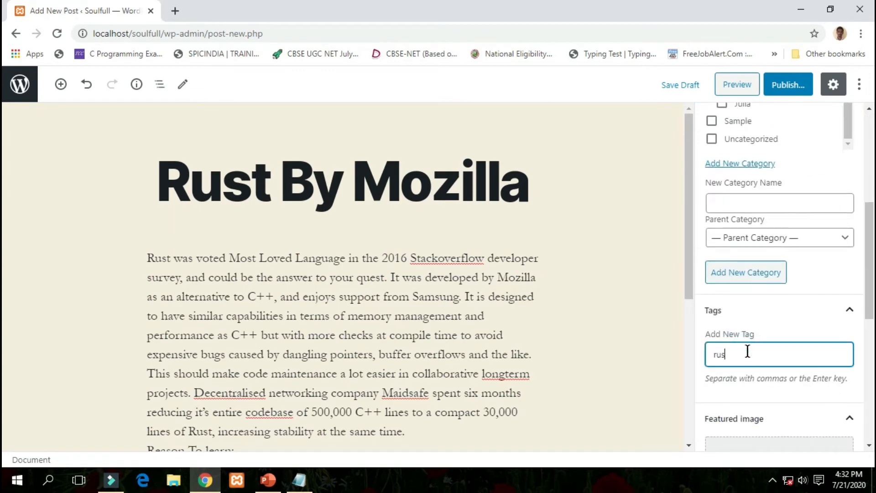
key("BackSpace")
key("BackSpace")
key("BackSpace")
key("BackSpace")
type("rust,p")
key("Down")
key("Return")
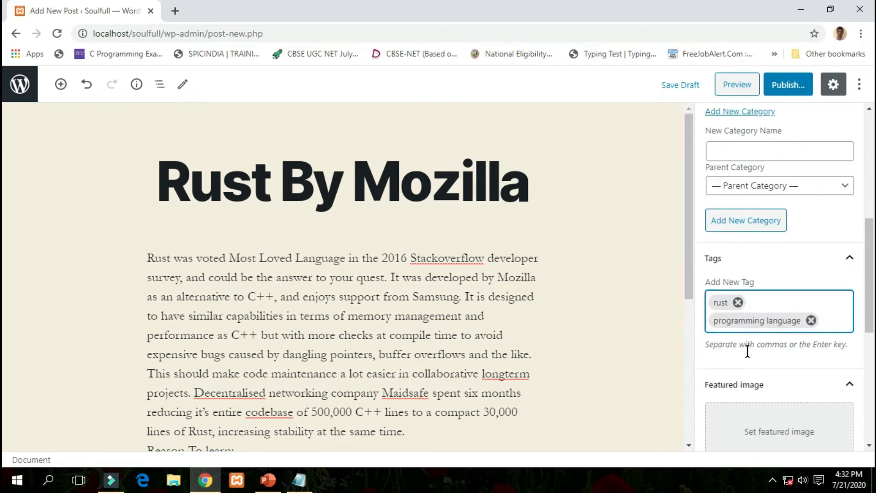
Upload the New-Programming-Languages-Rust image and set it as the featured image.
scroll(748, 351, "down", 2)
left_click(759, 338)
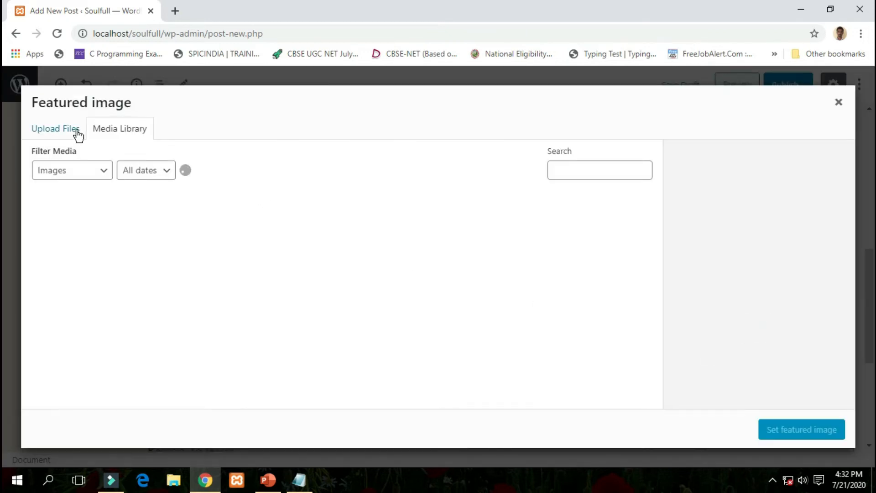
left_click(74, 132)
left_click(431, 284)
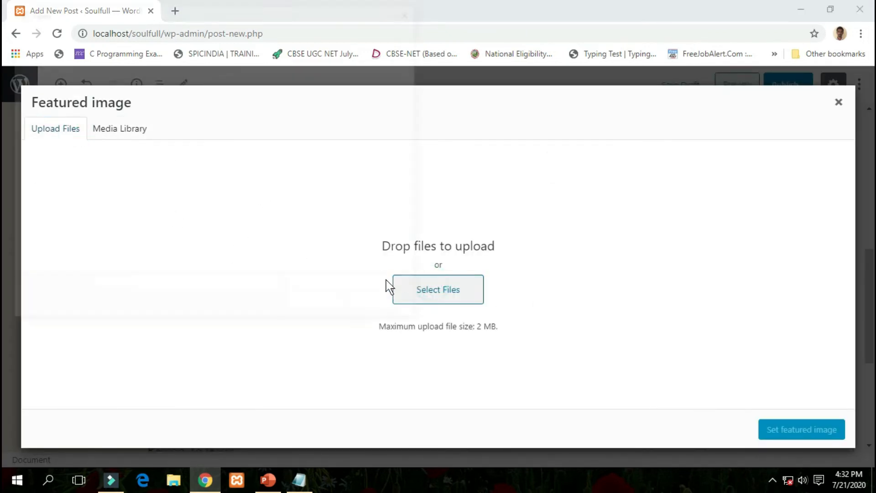
double_click(379, 125)
left_click(802, 429)
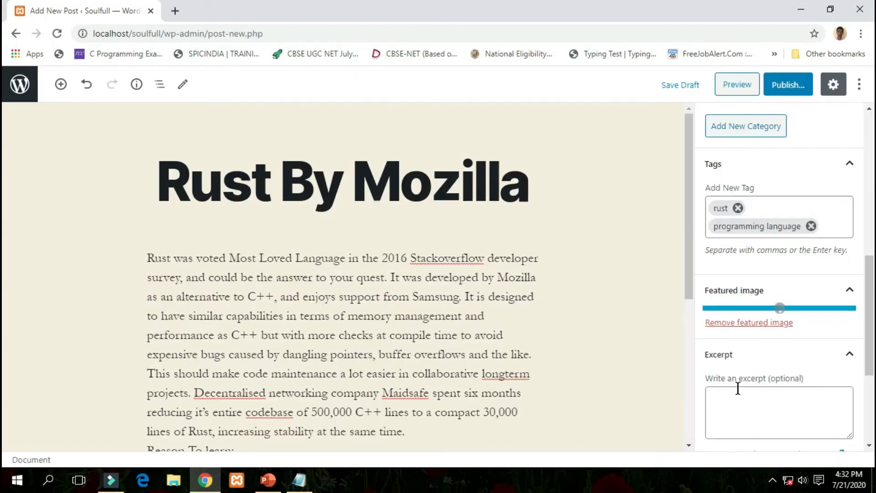
Publish the Rust By Mozilla post and return to the posts list.
scroll(688, 374, "down", 3)
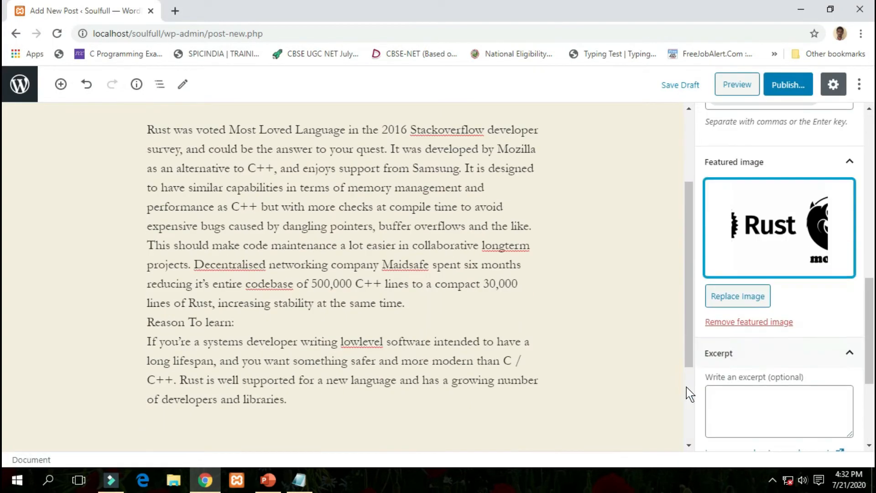
left_click(790, 90)
left_click(786, 84)
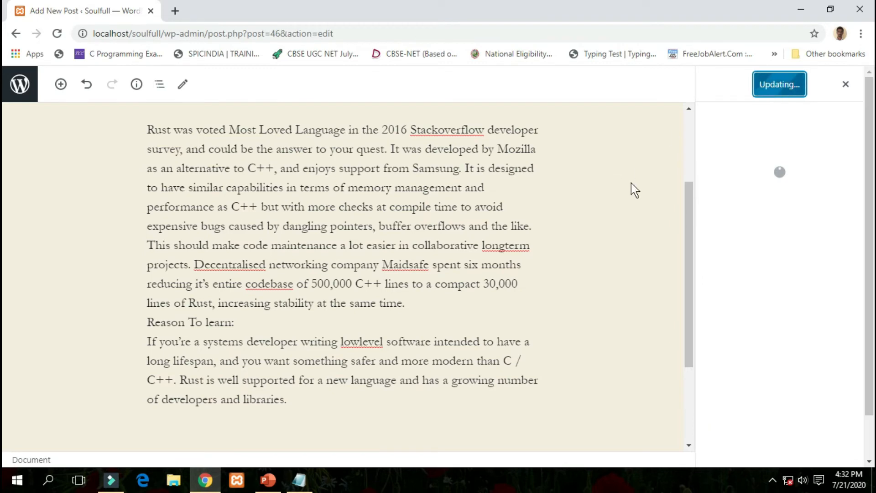
scroll(622, 180, "up", 3)
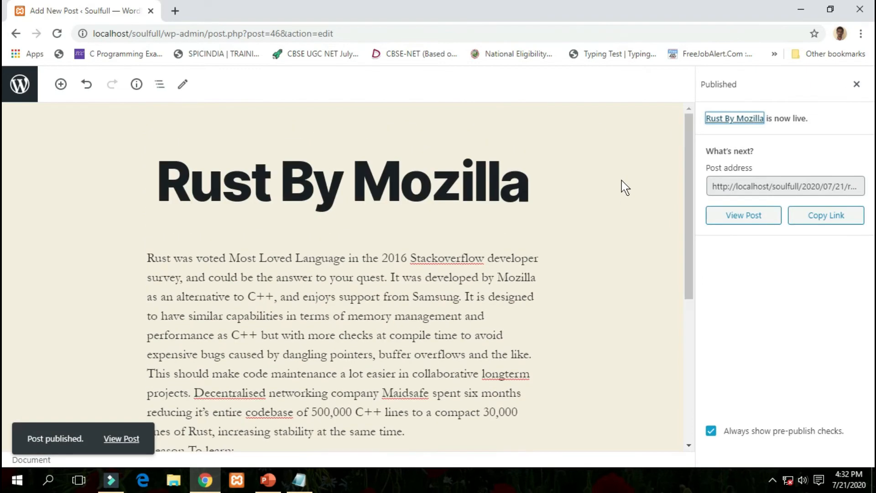
left_click(19, 87)
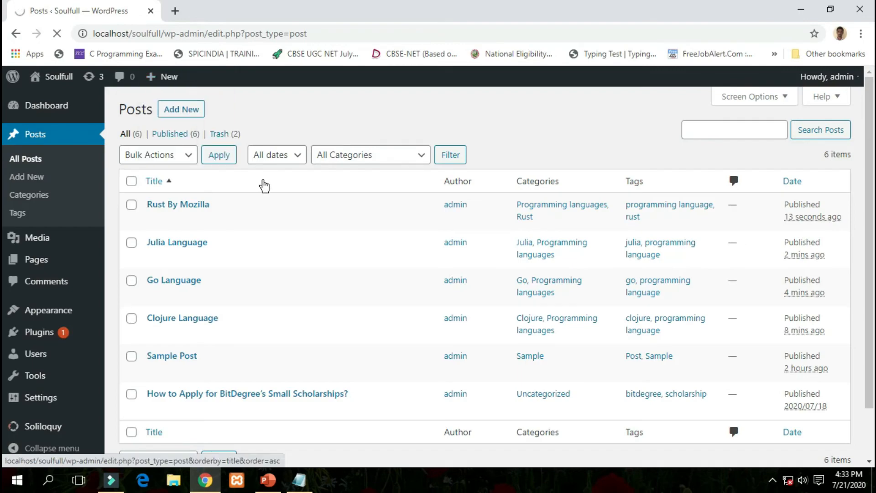
Paste the 'Swift Language' heading from Notepad as the post title.
left_click(299, 480)
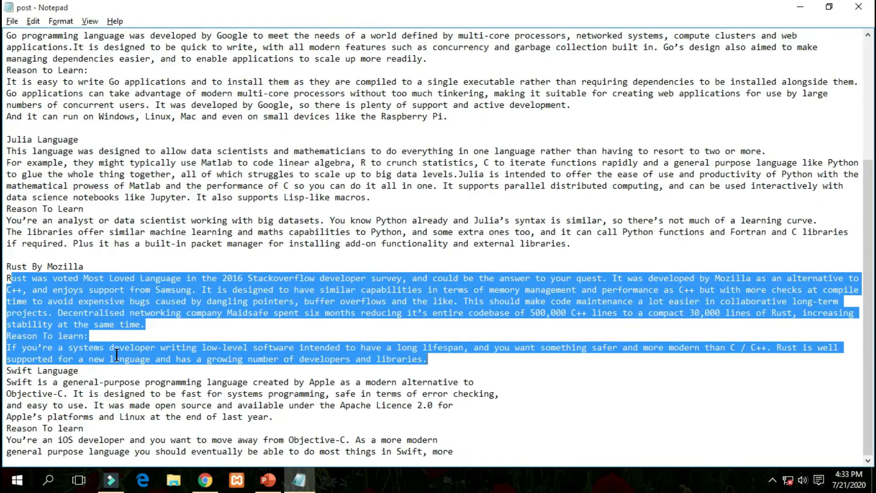
left_click(8, 371)
key("shift+End")
key("alt+Tab")
key("ctrl+v")
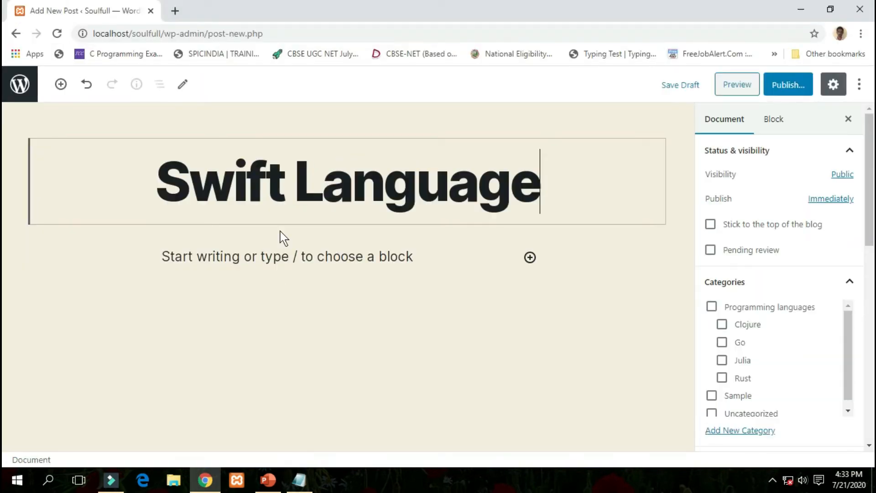
Paste the Swift article paragraphs from Notepad into the post body.
key("alt+Tab")
left_click_drag(456, 452, 6, 381)
key("alt+Tab")
left_click(216, 257)
key("ctrl+v")
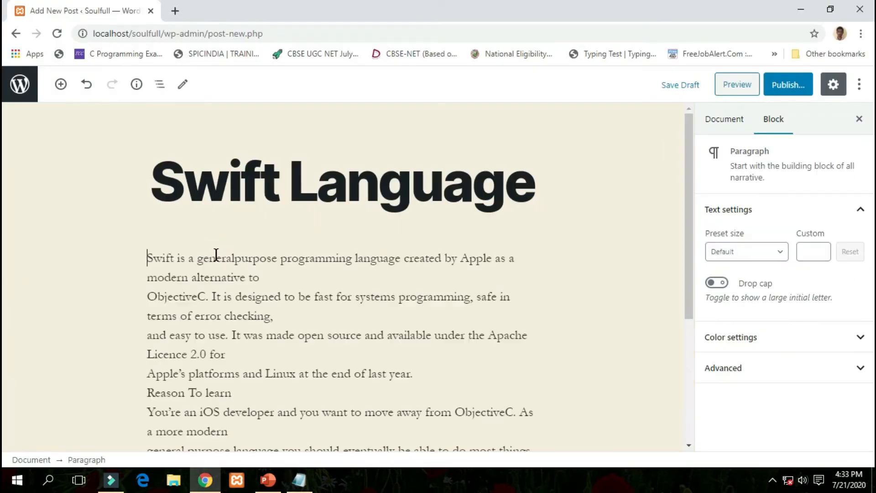
File the post under Programming languages and a newly created Swift category.
left_click(724, 119)
left_click(712, 306)
scroll(786, 364, "down", 3)
left_click(734, 302)
left_click(733, 333)
type("Sw")
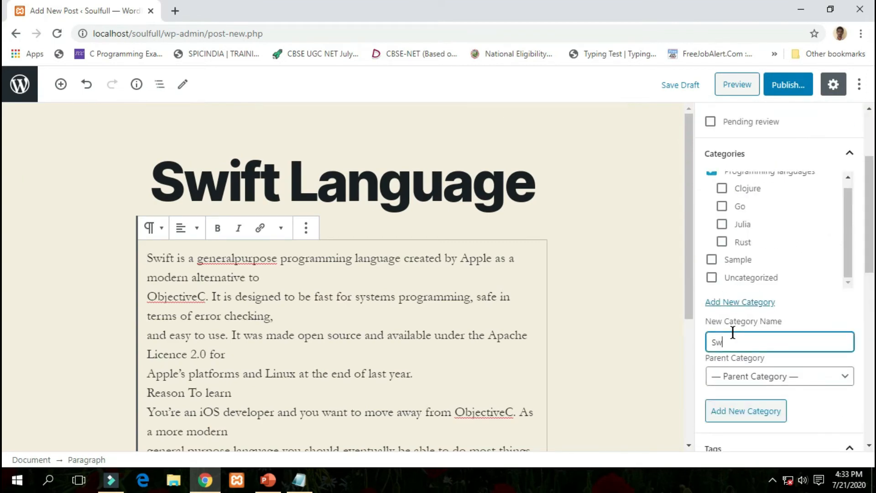
type("ift")
key("Return")
Tag the post 'swift' and 'programming language'.
scroll(780, 411, "down", 5)
left_click(749, 236)
type("sw")
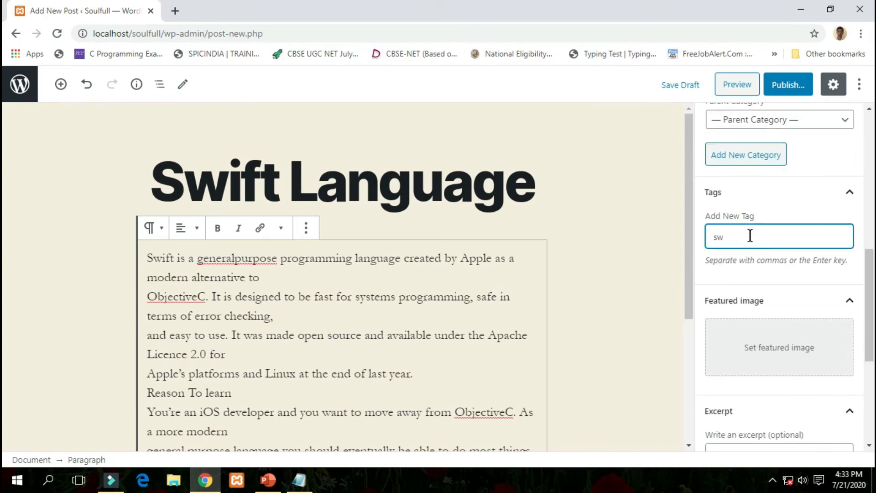
type("swift")
key("Return")
type("pr")
left_click(780, 368)
Upload a featured image, publish the Swift post, and return to the posts list.
left_click(56, 128)
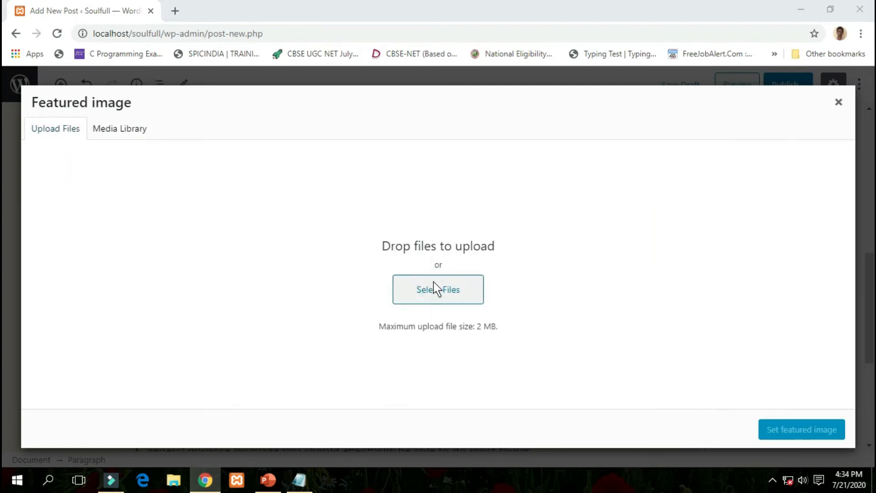
left_click(438, 288)
left_click(801, 430)
left_click(788, 84)
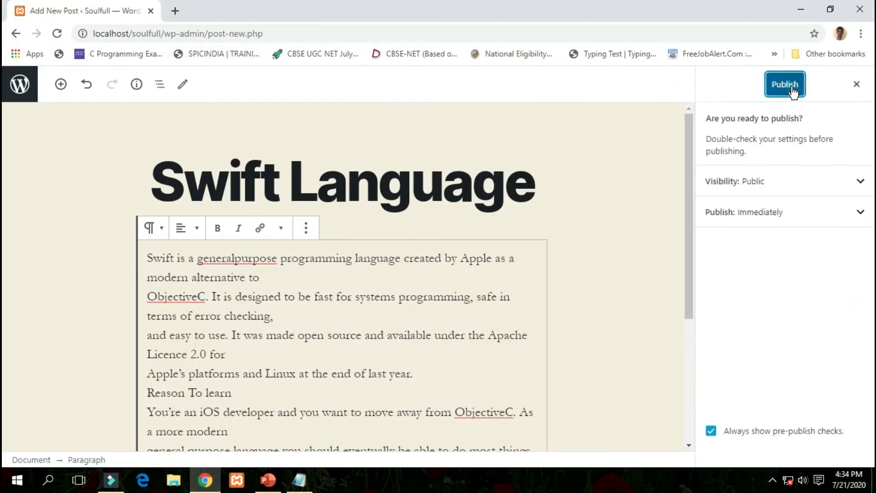
left_click(779, 84)
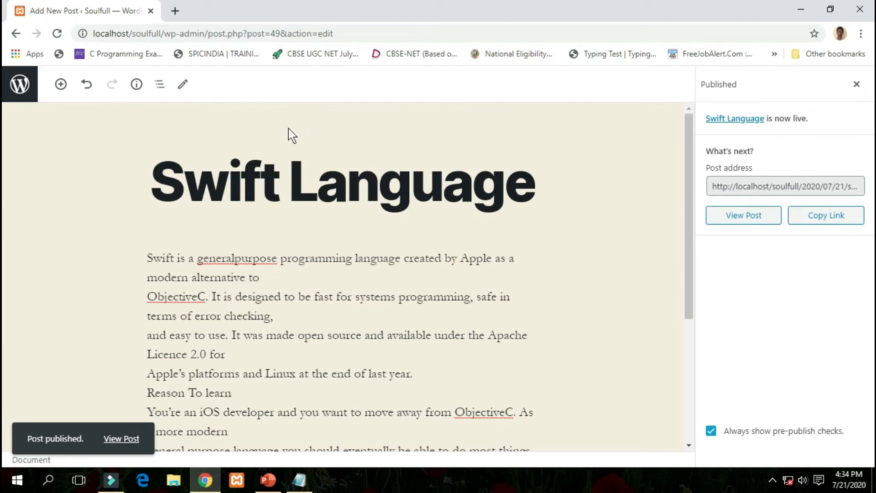
left_click(21, 85)
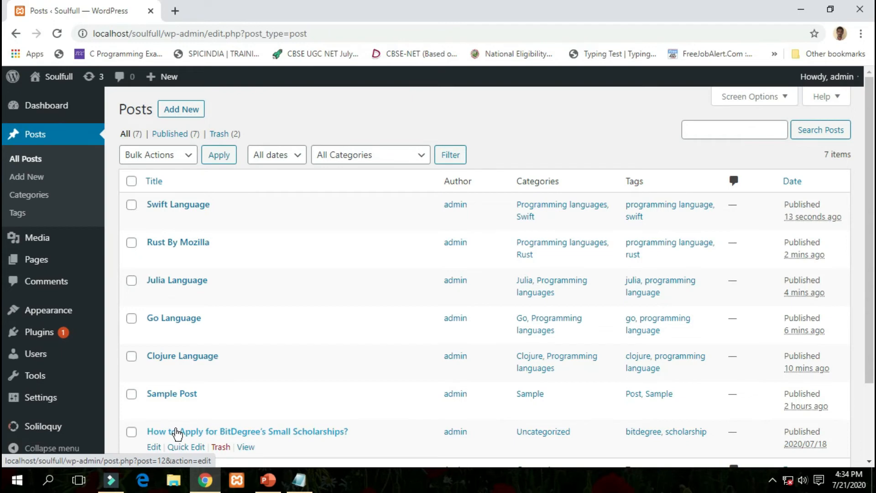
Bring up the browser context menu for Visit Site under the Soulfull name in the admin bar.
scroll(210, 431, "down", 2)
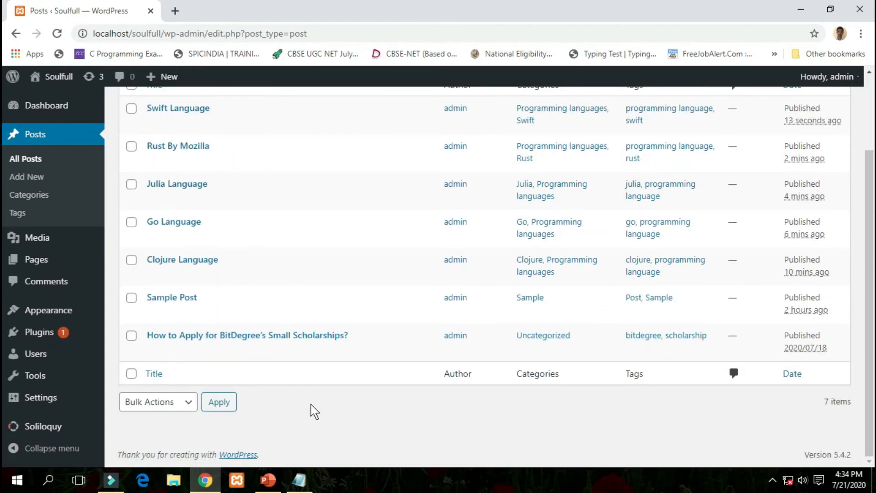
scroll(315, 411, "up", 2)
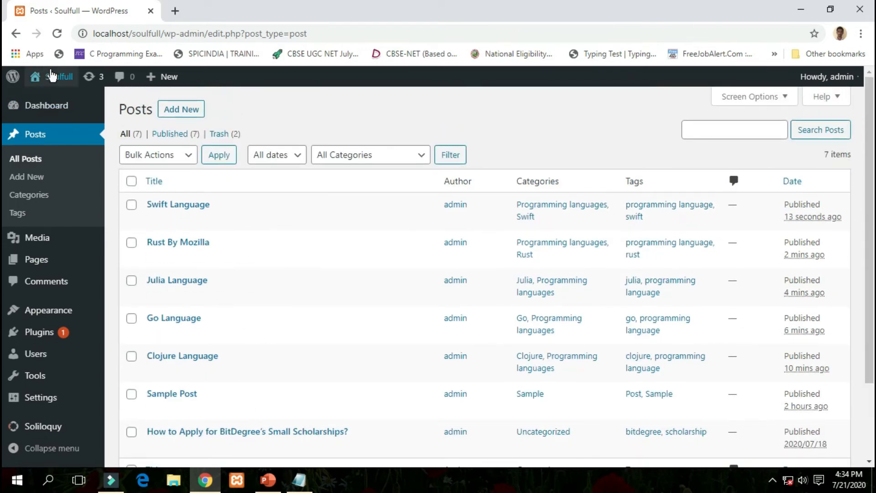
mouse_move(55, 83)
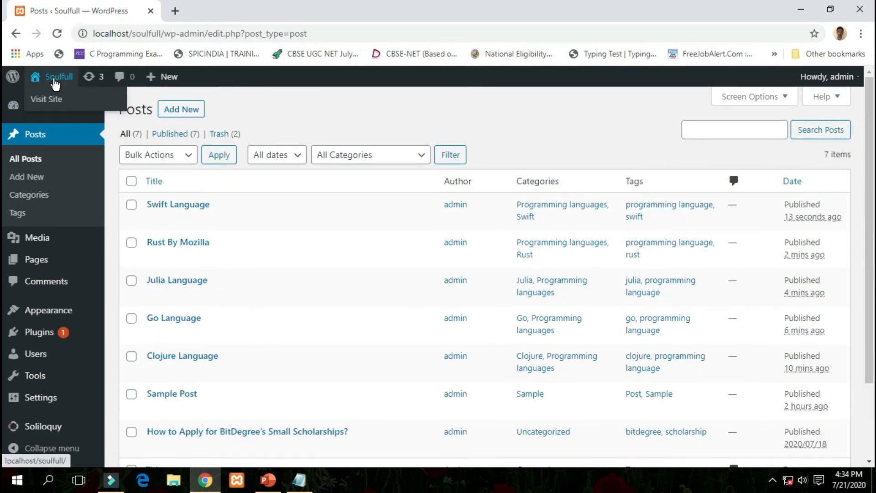
right_click(53, 105)
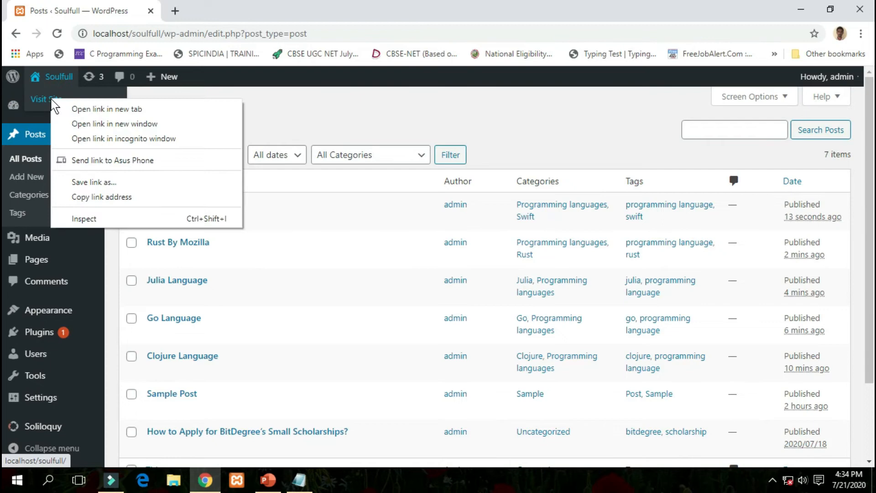
Open the live Soulfull site in a new browser tab and switch to it.
left_click(82, 110)
left_click(215, 12)
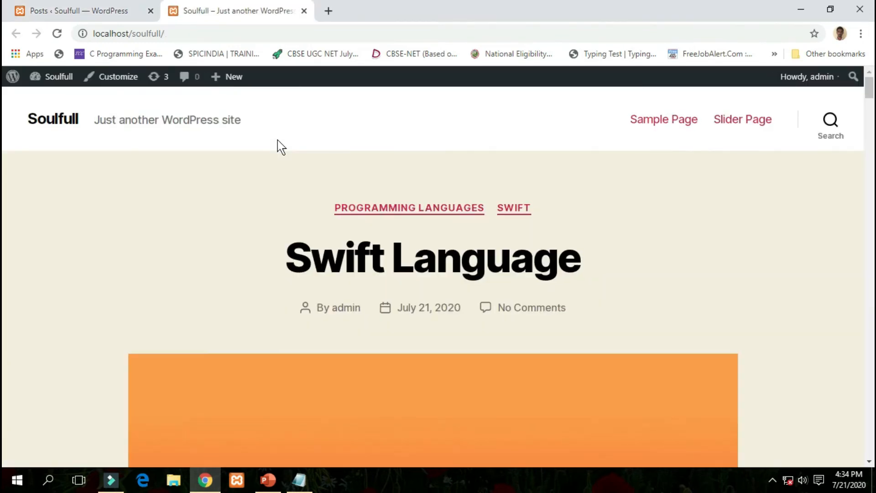
left_click(227, 191)
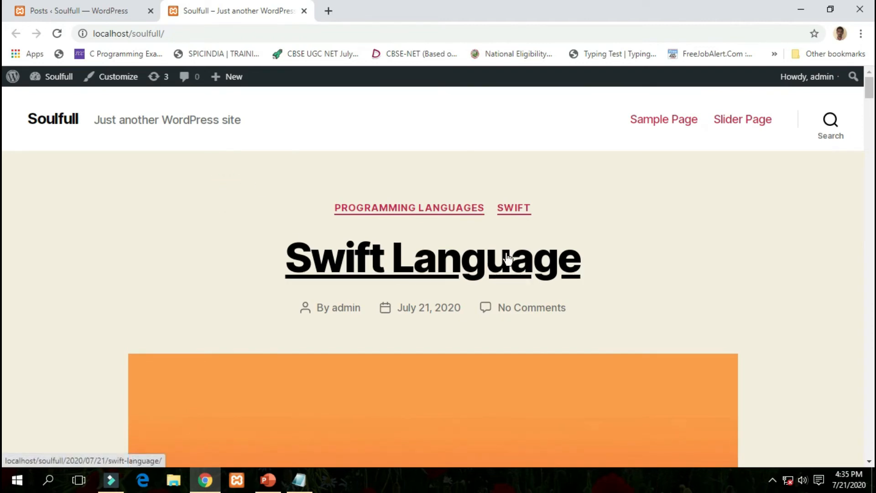
Scroll through every published post on the home page, then back to the top.
scroll(516, 258, "down", 3)
scroll(590, 237, "down", 3)
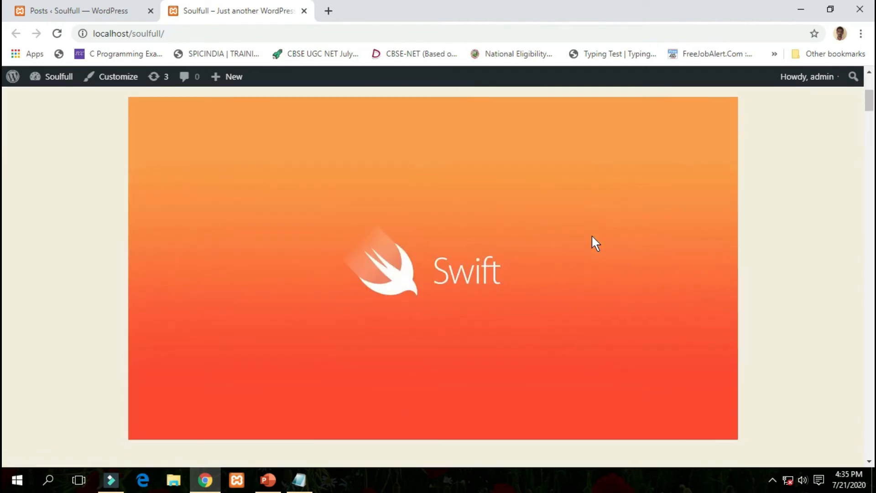
scroll(589, 247, "down", 3)
scroll(588, 254, "down", 9)
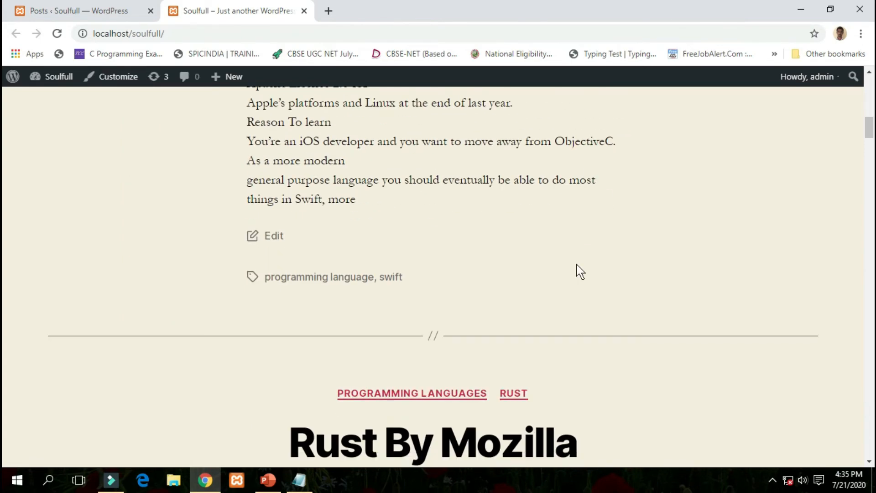
scroll(579, 271, "down", 6)
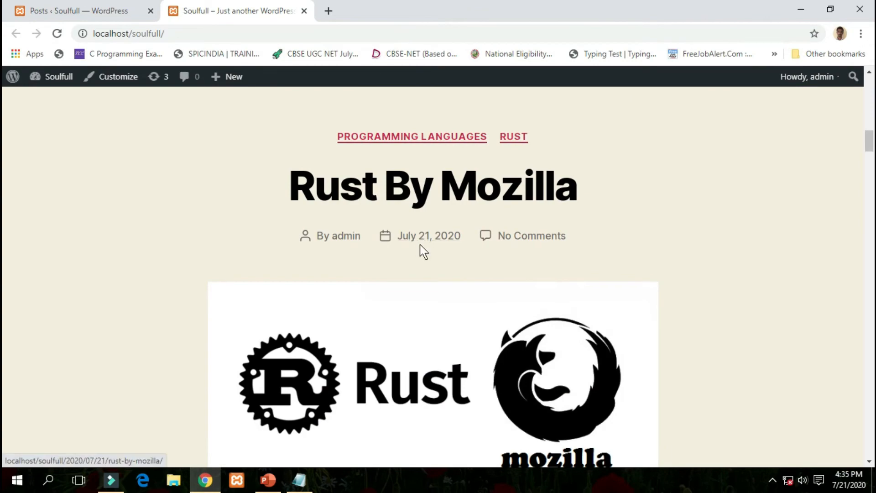
scroll(515, 268, "down", 3)
scroll(477, 276, "down", 13)
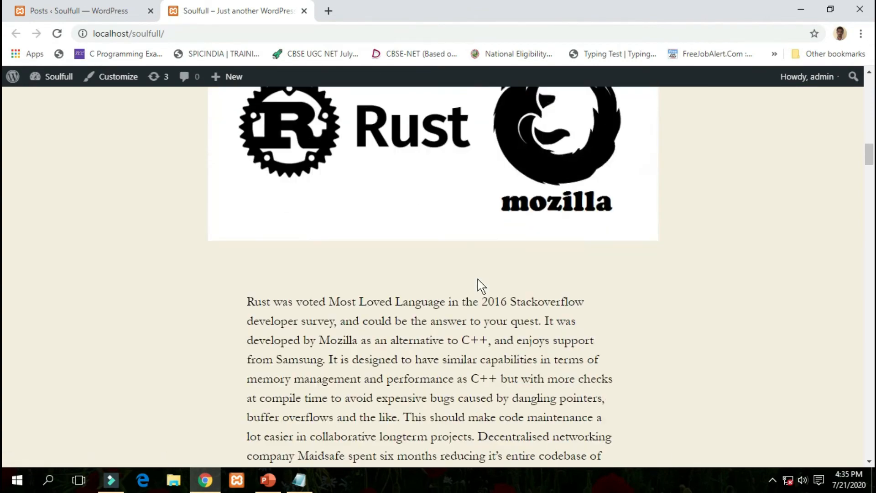
scroll(478, 279, "down", 18)
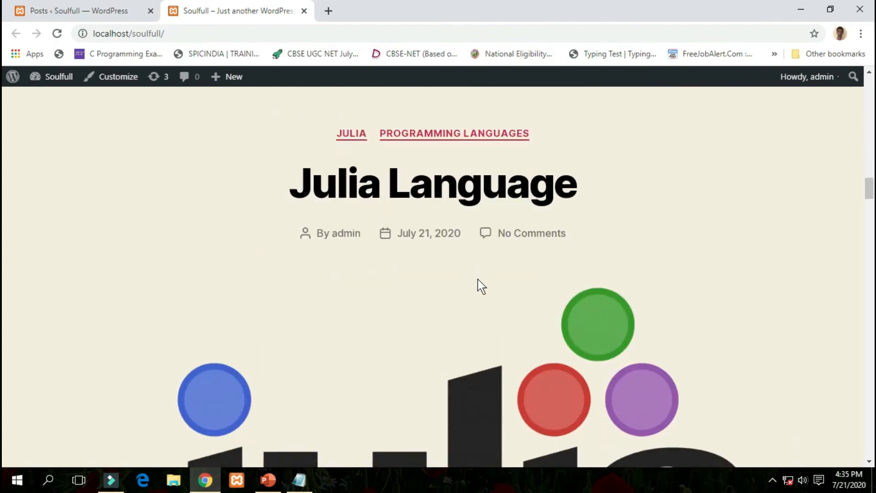
scroll(479, 287, "down", 20)
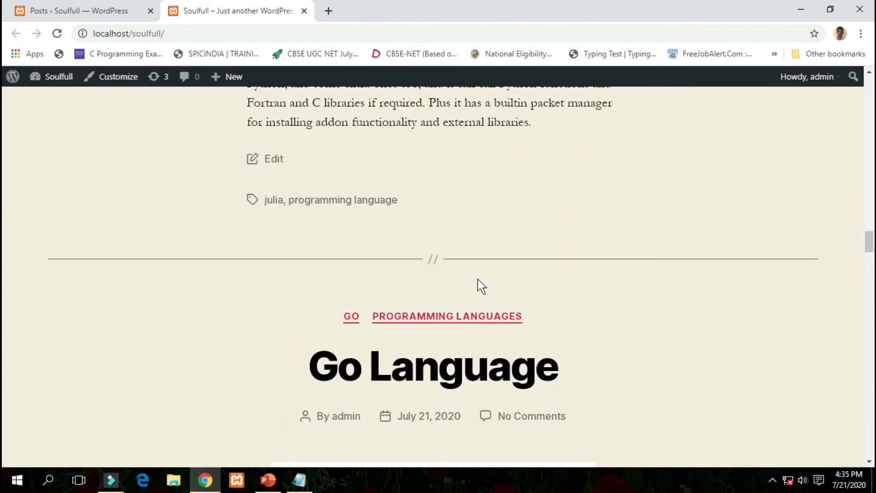
scroll(479, 287, "down", 20)
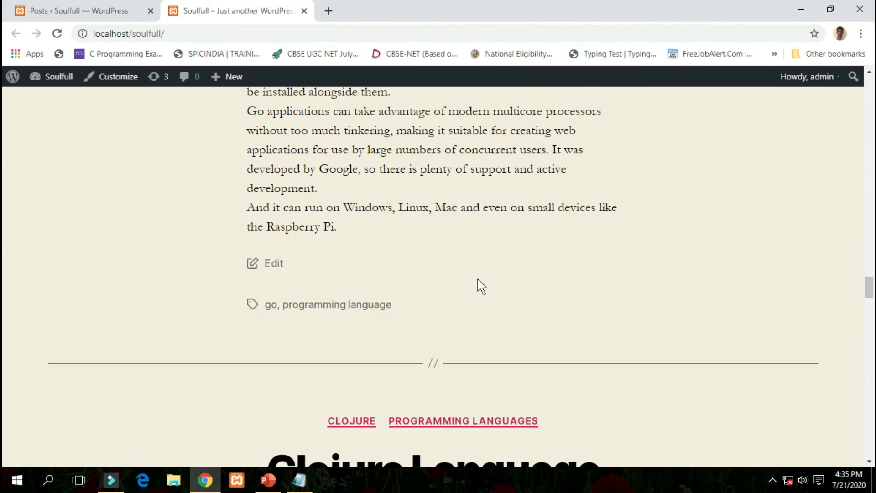
scroll(478, 280, "down", 20)
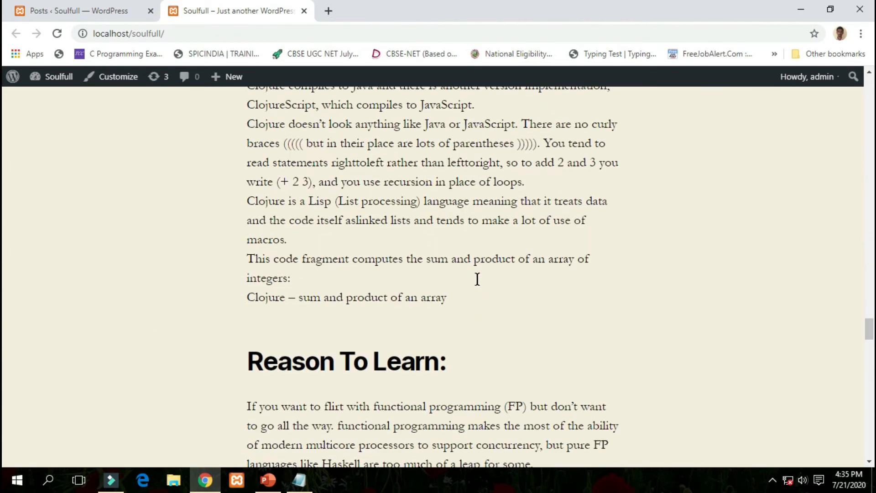
scroll(478, 283, "down", 3)
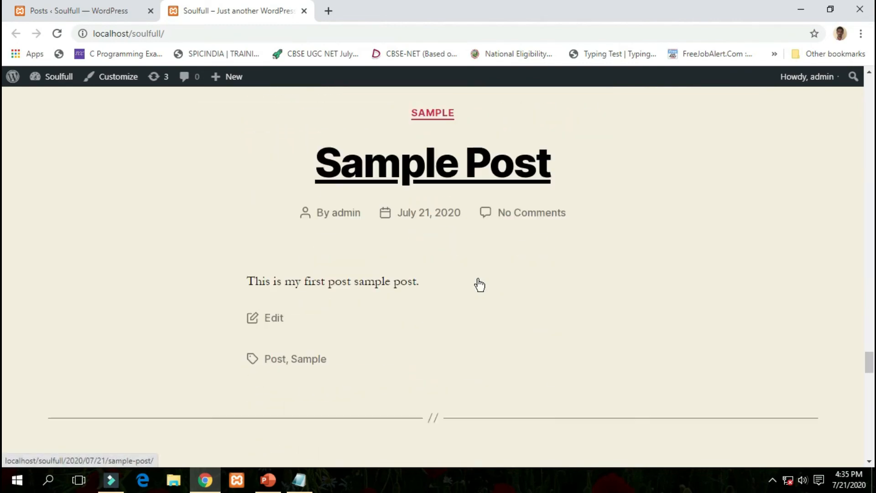
scroll(494, 206, "down", 6)
scroll(494, 210, "down", 3)
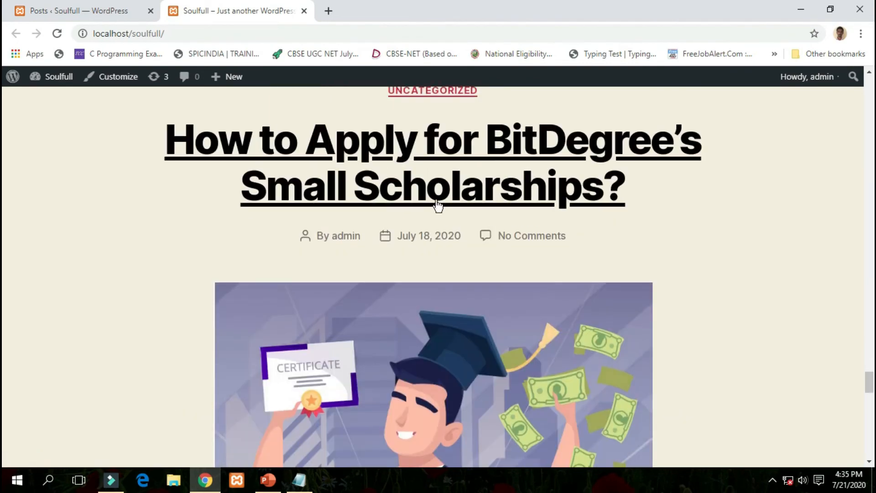
scroll(459, 244, "down", 16)
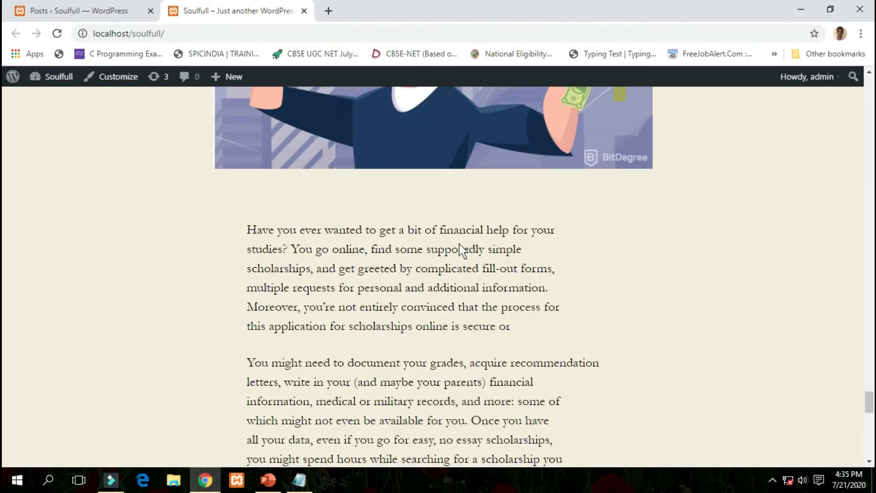
scroll(459, 244, "down", 6)
scroll(459, 243, "up", 9)
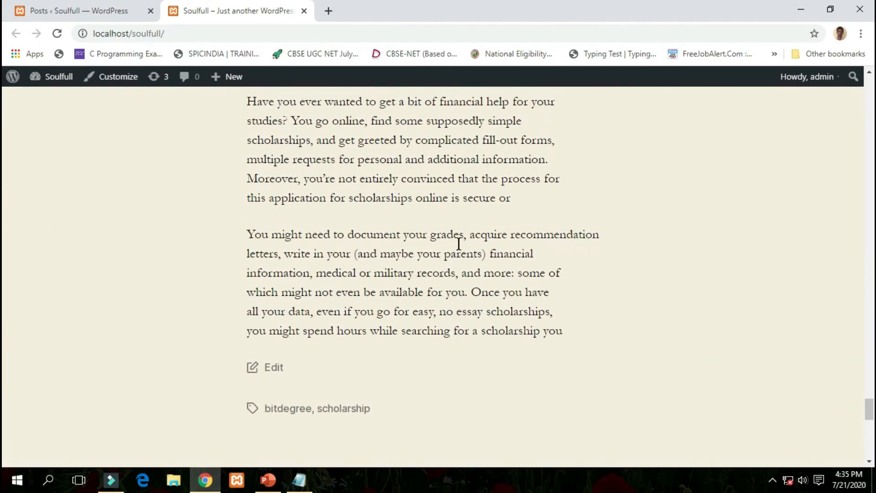
scroll(459, 243, "up", 14)
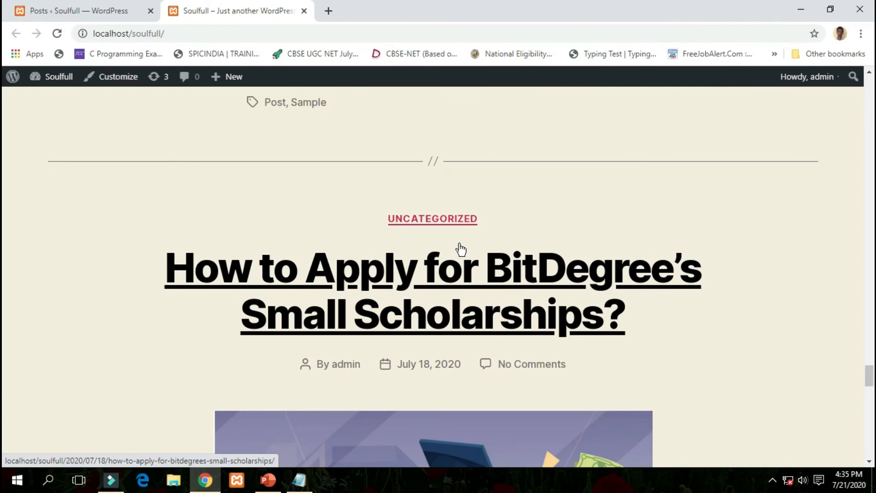
scroll(461, 248, "up", 20)
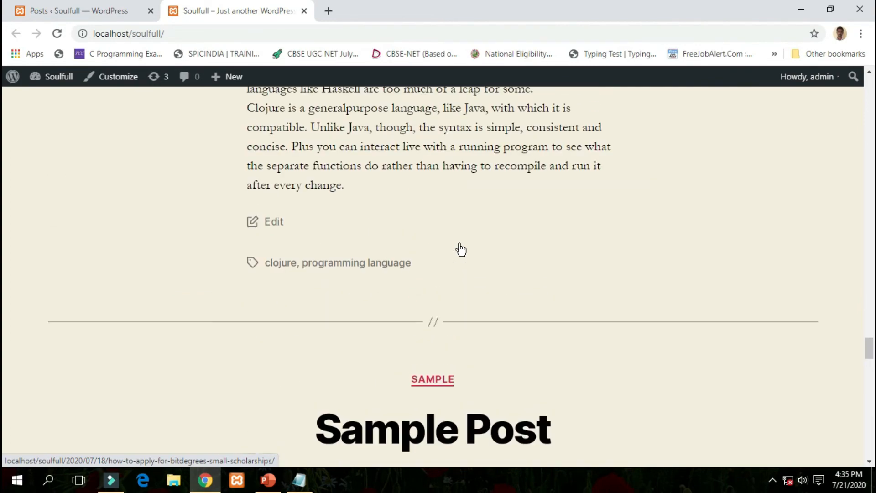
scroll(461, 249, "up", 20)
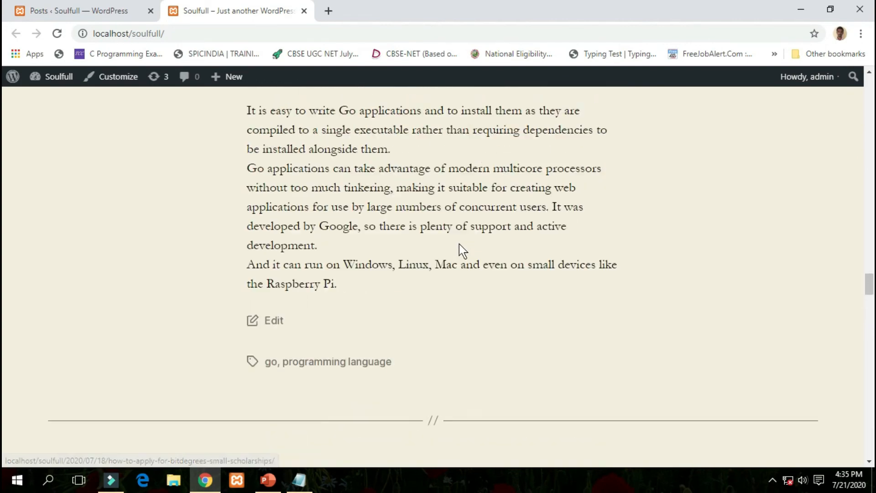
scroll(459, 243, "up", 20)
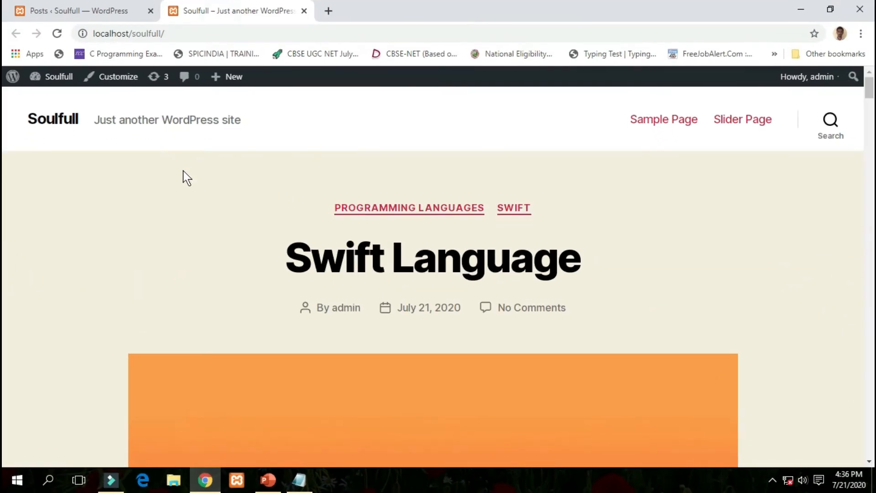
Return to the admin Posts list tab.
left_click(93, 9)
scroll(219, 194, "down", 3)
scroll(219, 180, "up", 3)
scroll(210, 215, "down", 3)
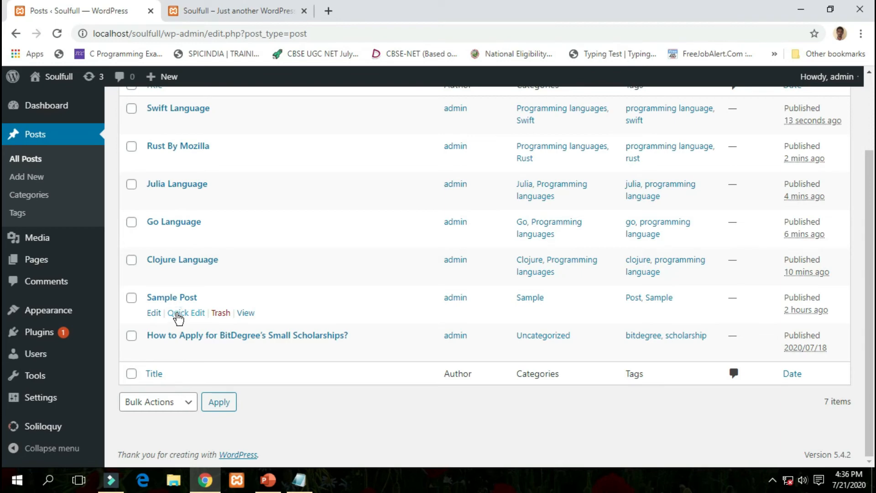
Quick-edit Sample Post to stay Published in the Sample category, then open it in the full editor.
left_click(178, 314)
scroll(292, 242, "down", 1)
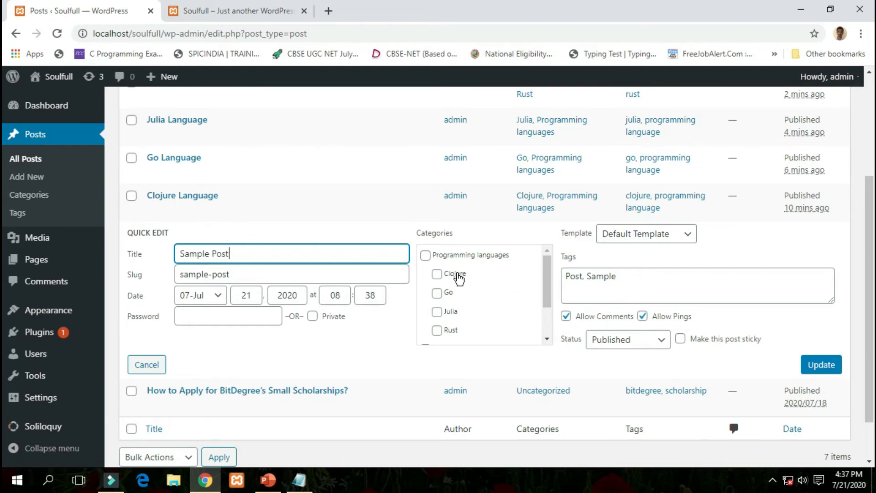
scroll(460, 315, "down", 2)
left_click(438, 297)
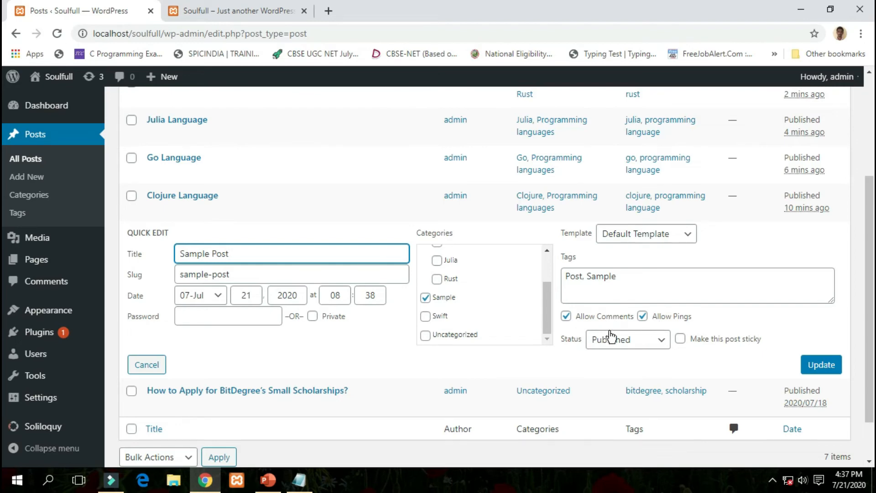
left_click(661, 341)
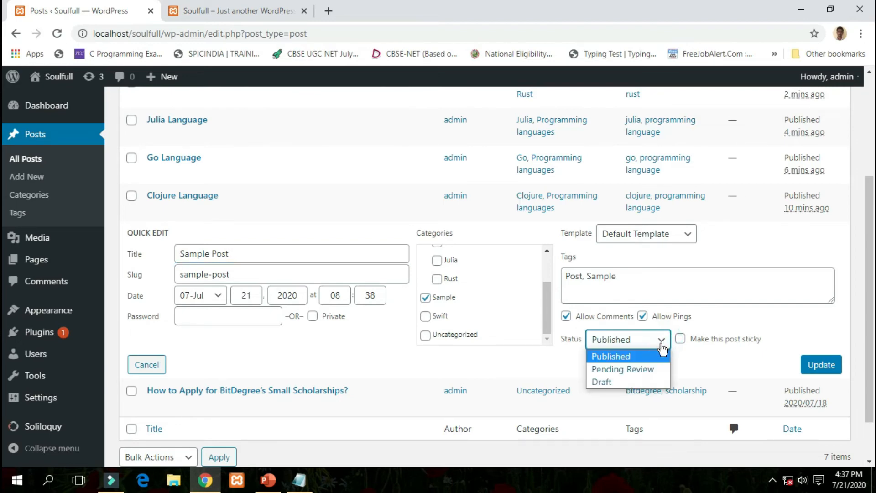
left_click(660, 345)
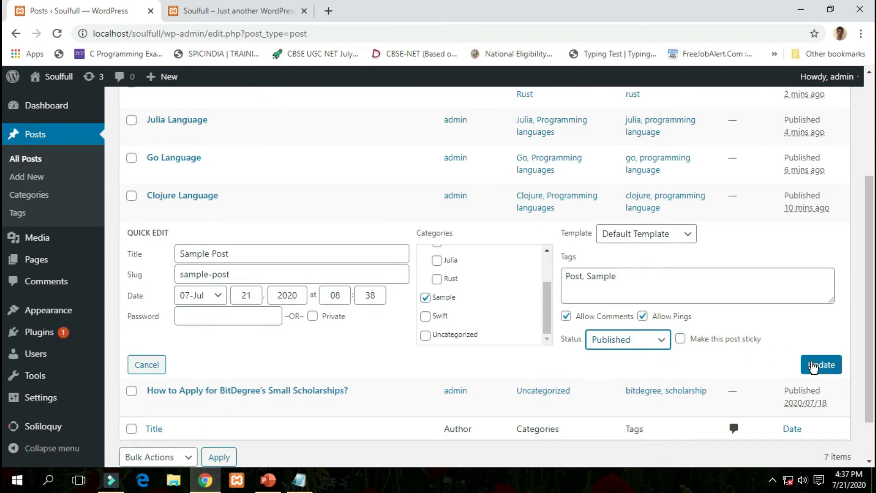
left_click(812, 365)
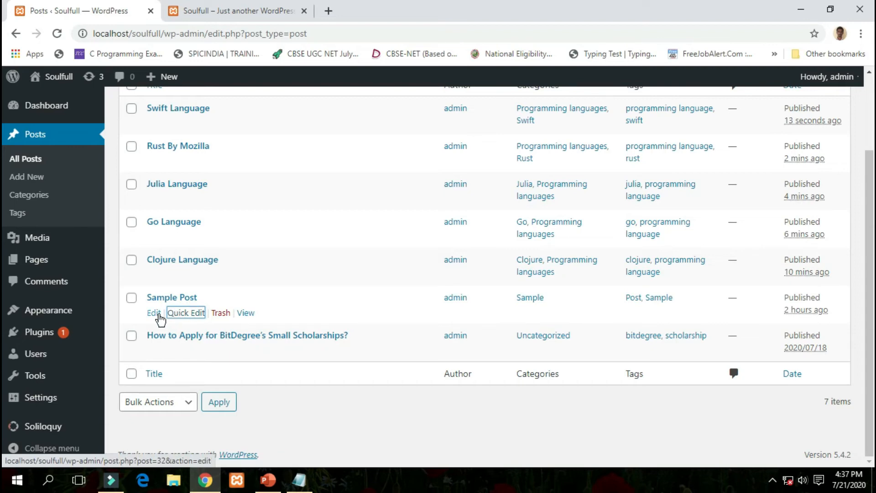
left_click(153, 313)
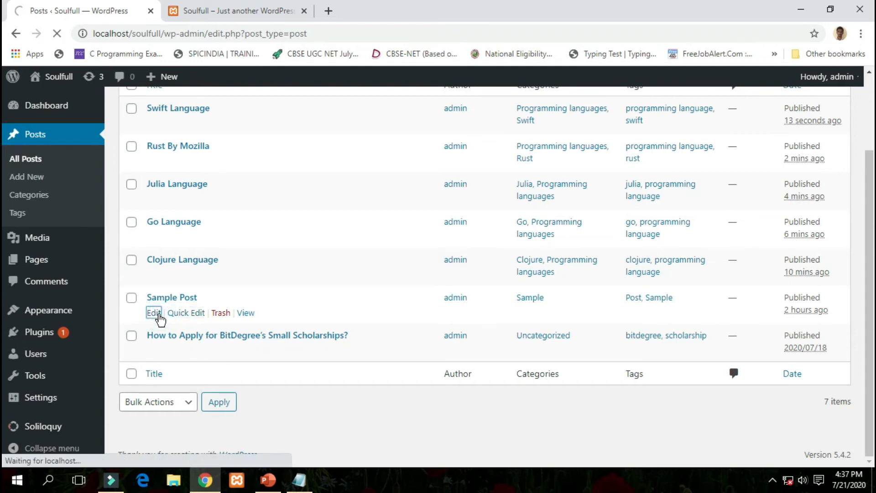
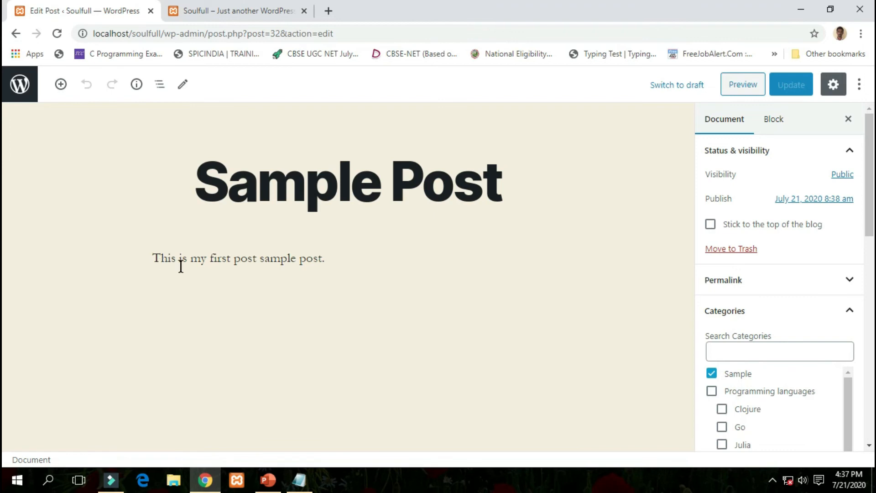
Append ' Hello i am admin.' to the end of the Sample Post's paragraph.
left_click(326, 261)
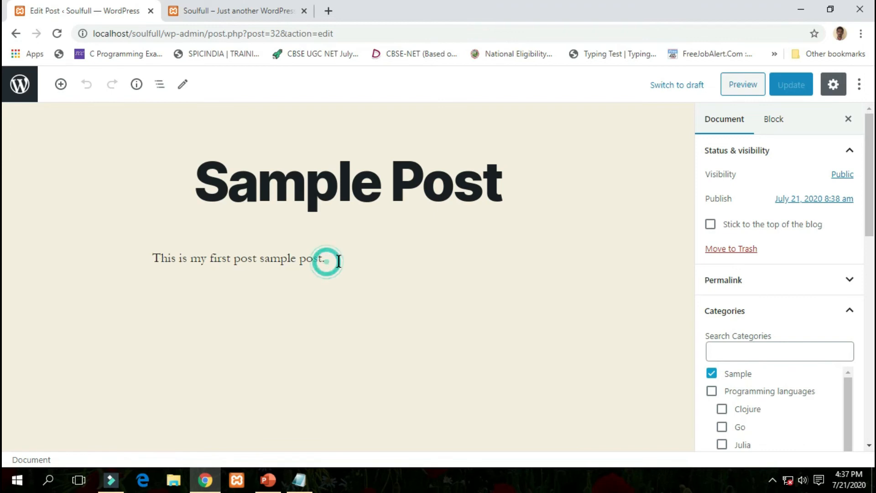
left_click(325, 258)
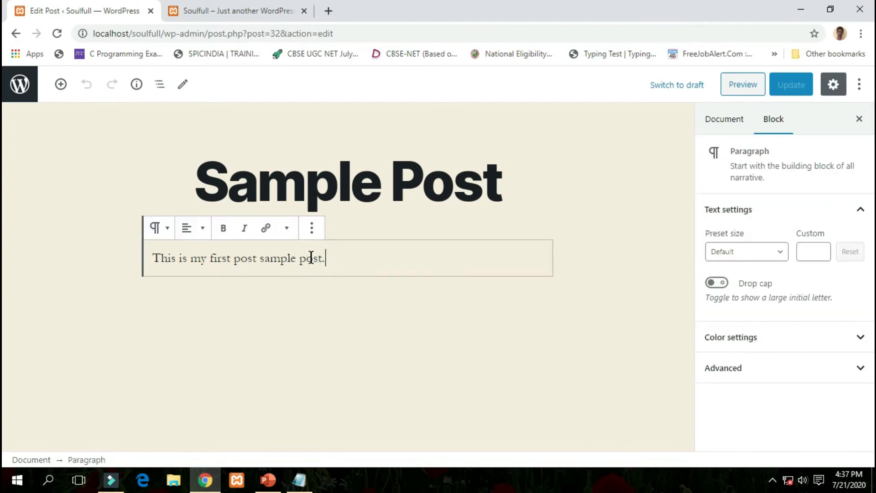
type("Hello i am ")
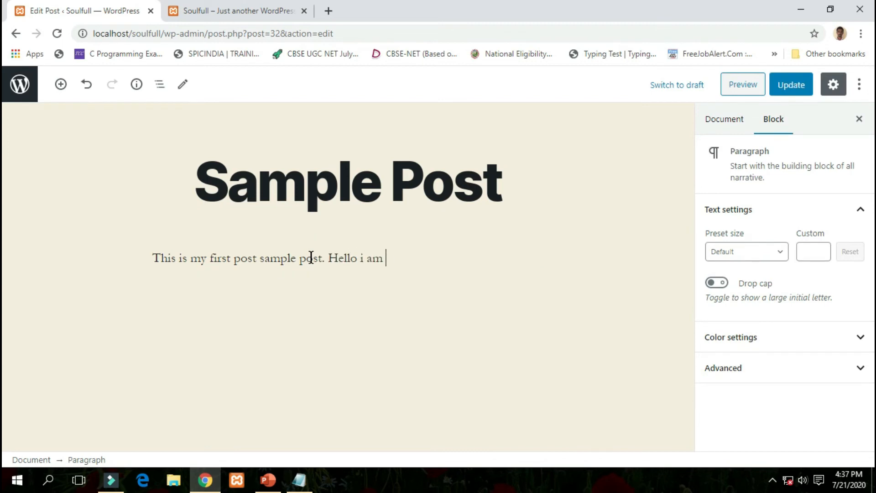
type("admin.")
Add a second paragraph reading 'i am author this post' below it.
key("Return")
type("i am ")
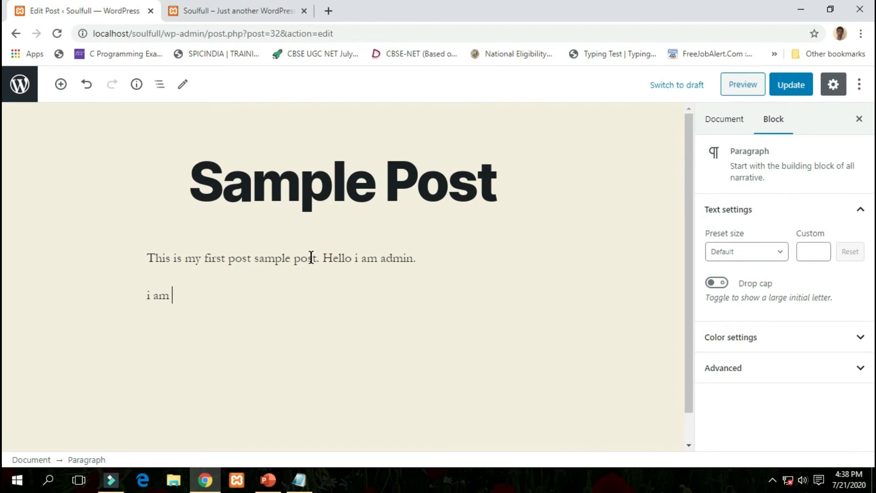
type("author this post")
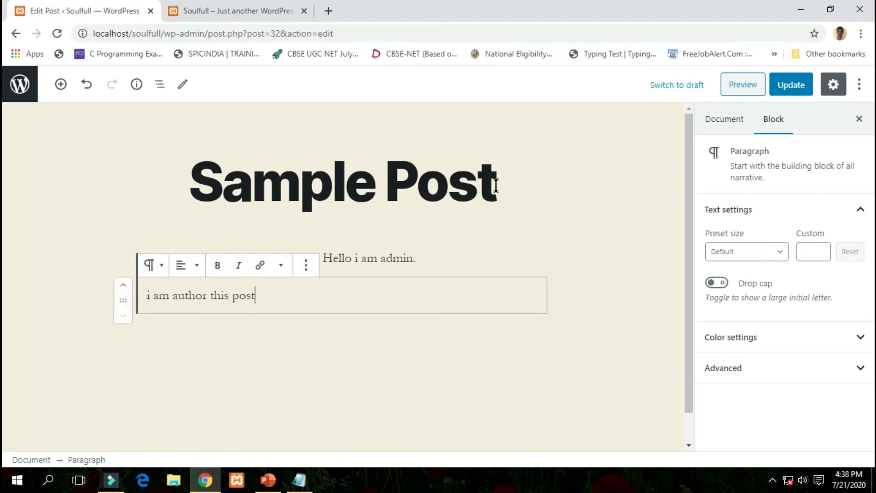
left_click(459, 314)
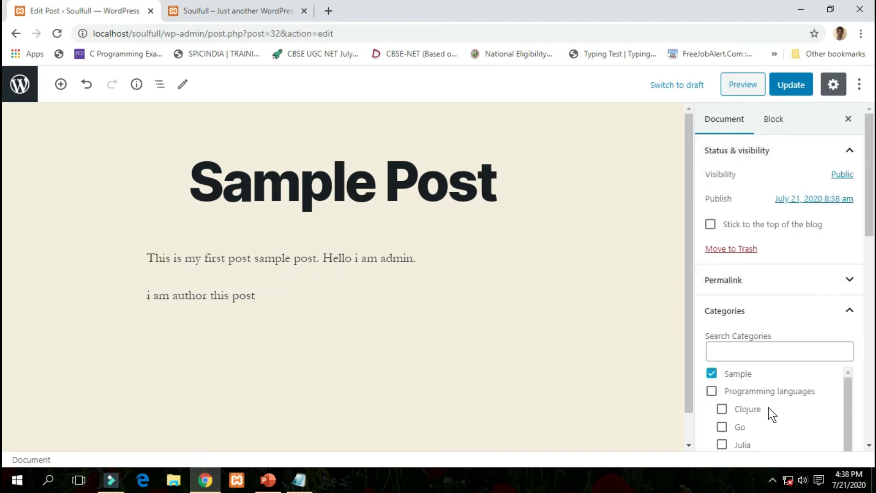
scroll(777, 370, "down", 12)
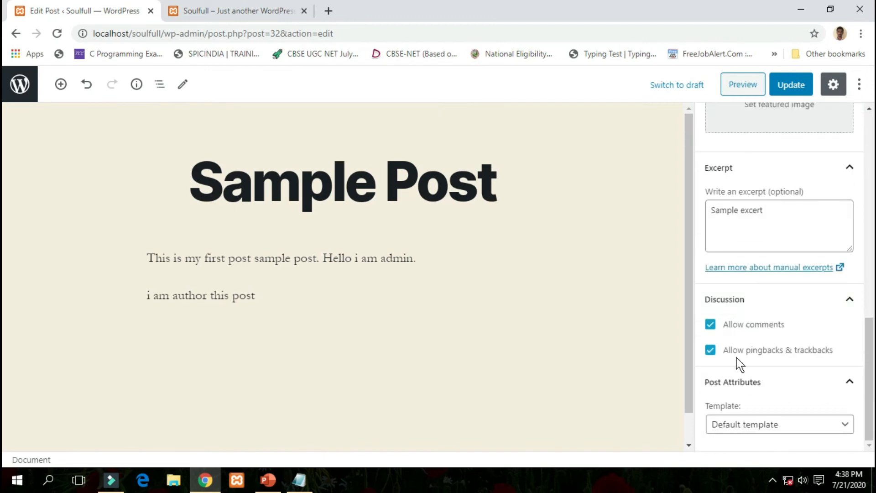
scroll(759, 296, "up", 3)
scroll(757, 319, "down", 3)
scroll(774, 372, "up", 10)
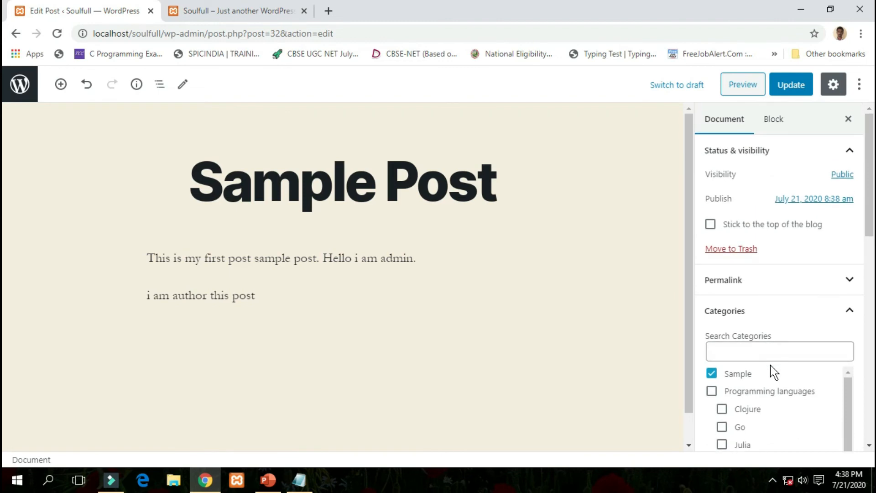
Update the Sample Post and open its published page from the notice.
left_click(793, 90)
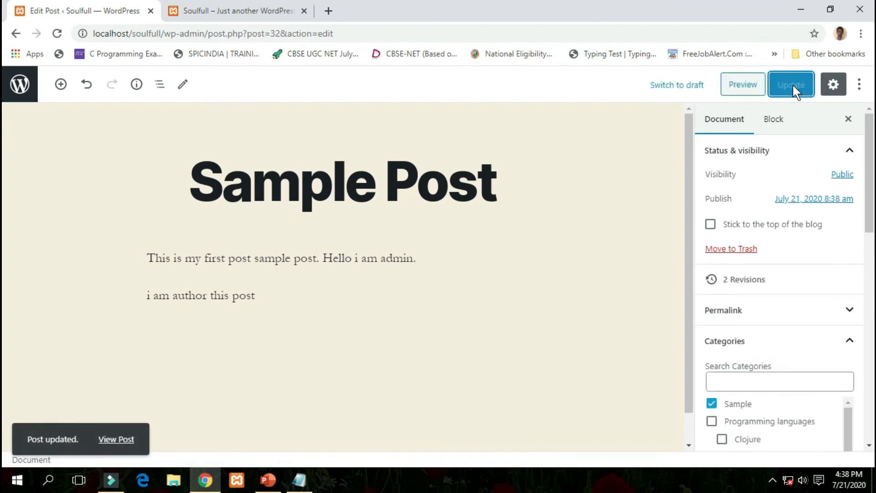
left_click(118, 440)
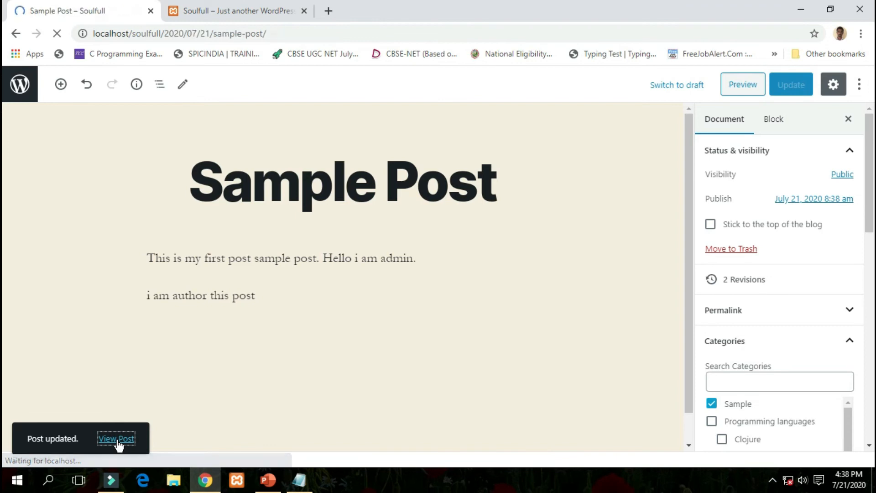
Scroll through the live Sample Post to check the new paragraphs.
scroll(293, 300, "down", 3)
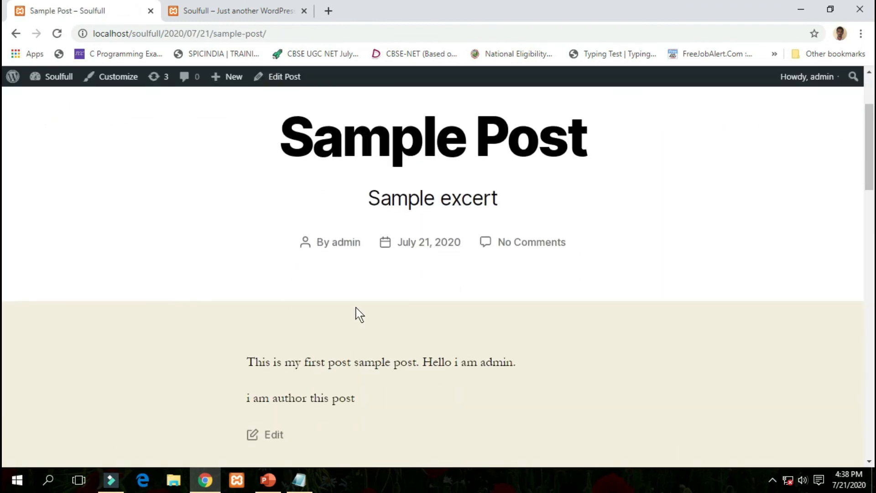
scroll(317, 347, "down", 3)
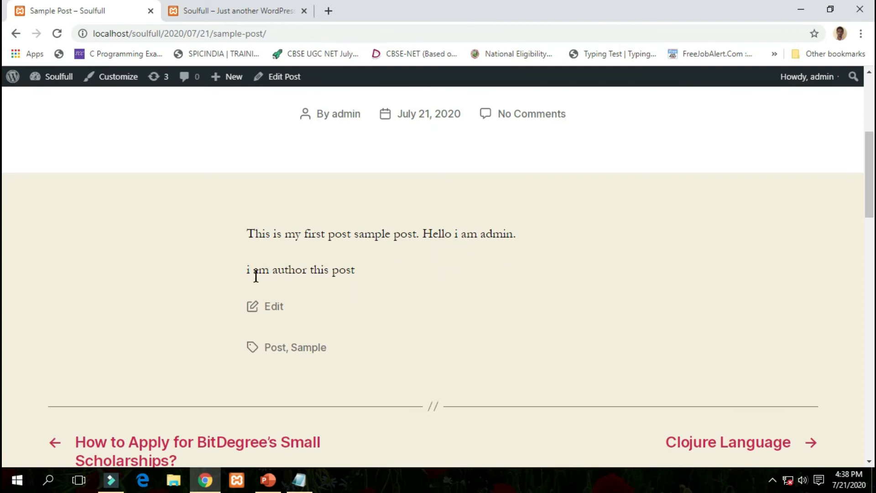
scroll(361, 290, "down", 3)
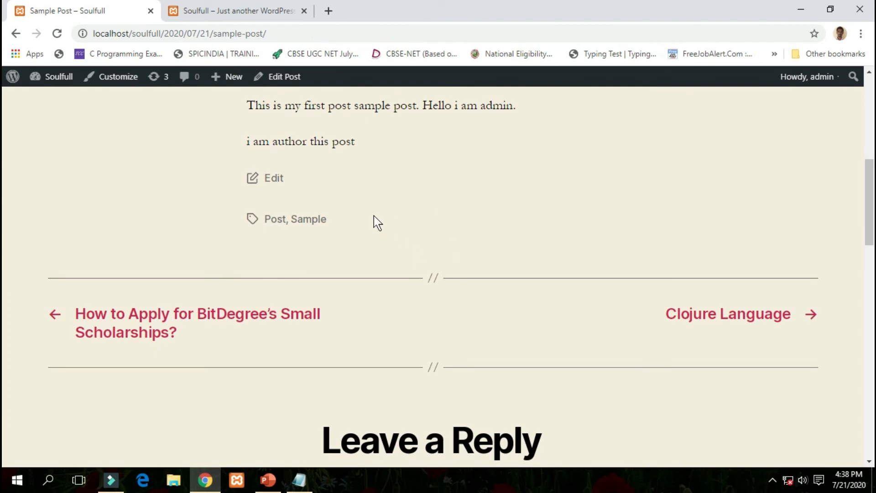
scroll(374, 216, "down", 3)
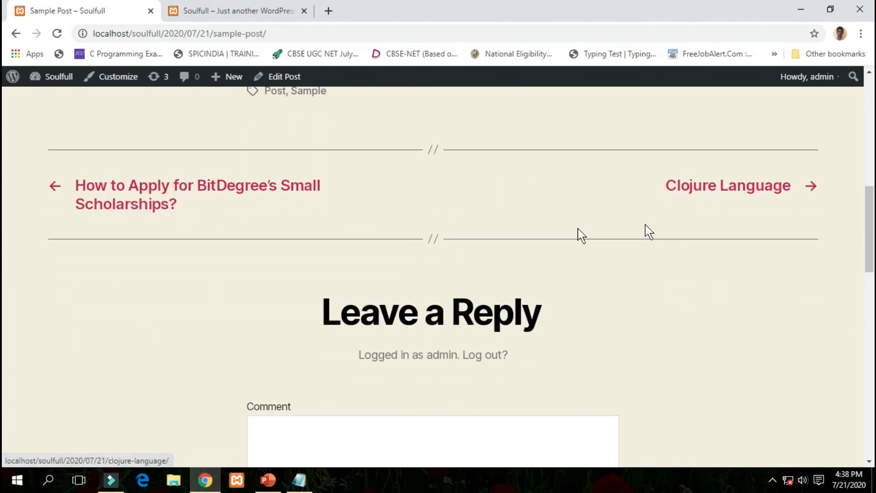
scroll(381, 201, "up", 3)
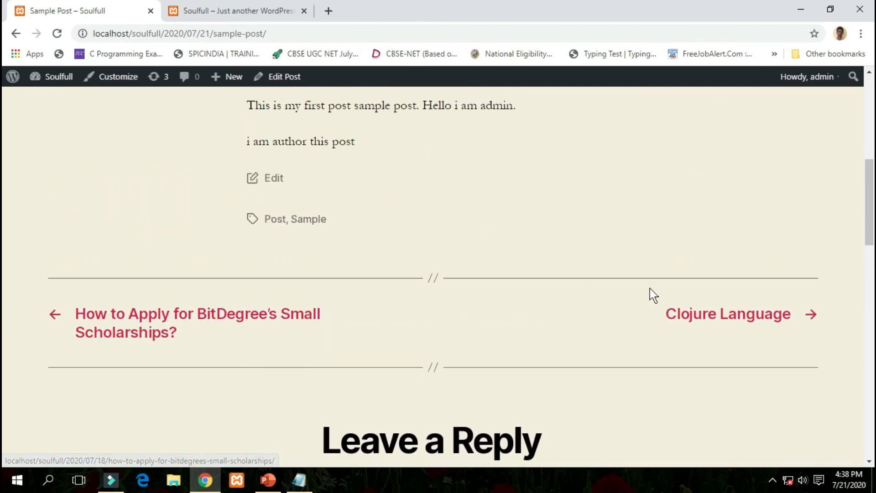
Browse the Clojure Language post, return to Sample Post, then go to the admin dashboard.
left_click(738, 325)
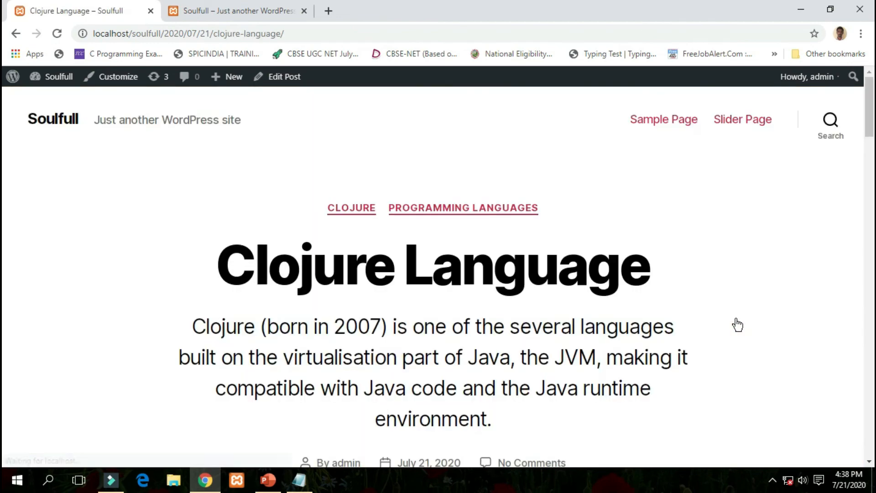
scroll(615, 349, "down", 3)
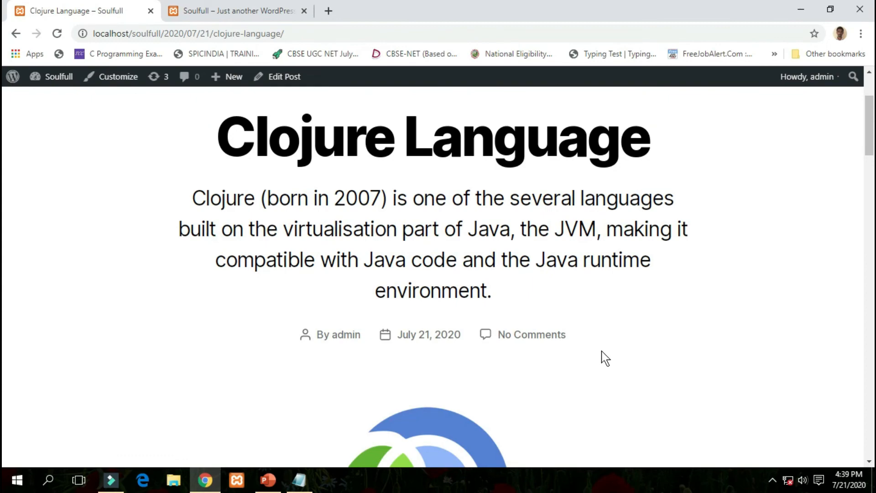
scroll(607, 356, "down", 3)
scroll(518, 299, "down", 20)
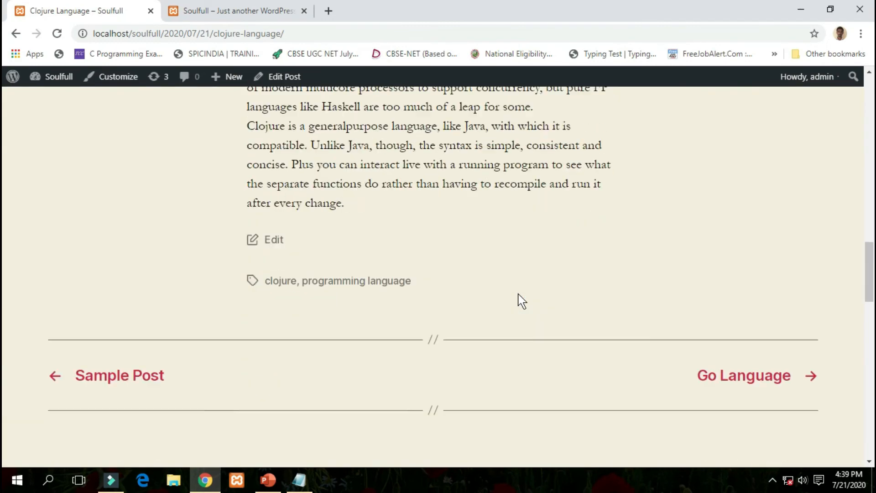
scroll(521, 294, "up", 5)
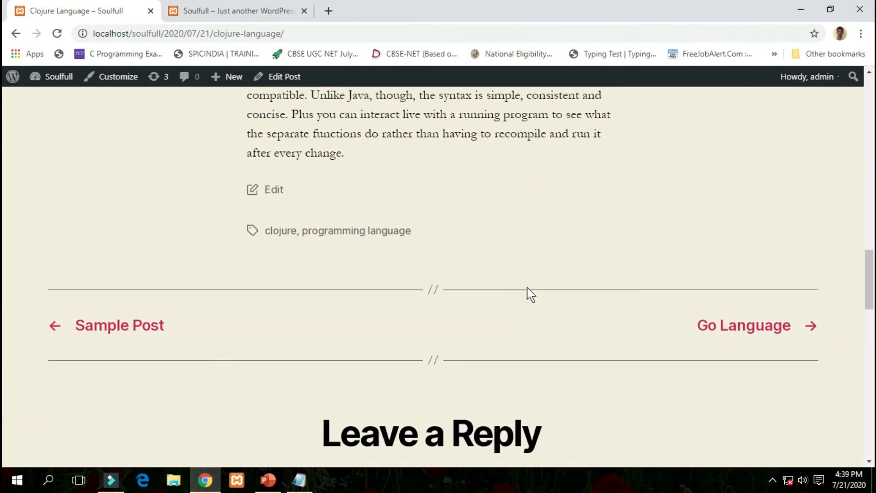
left_click(148, 331)
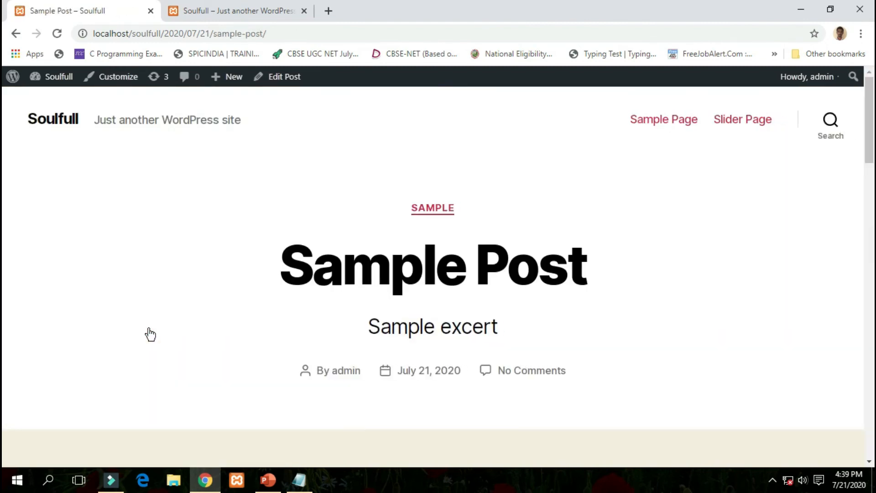
left_click(50, 93)
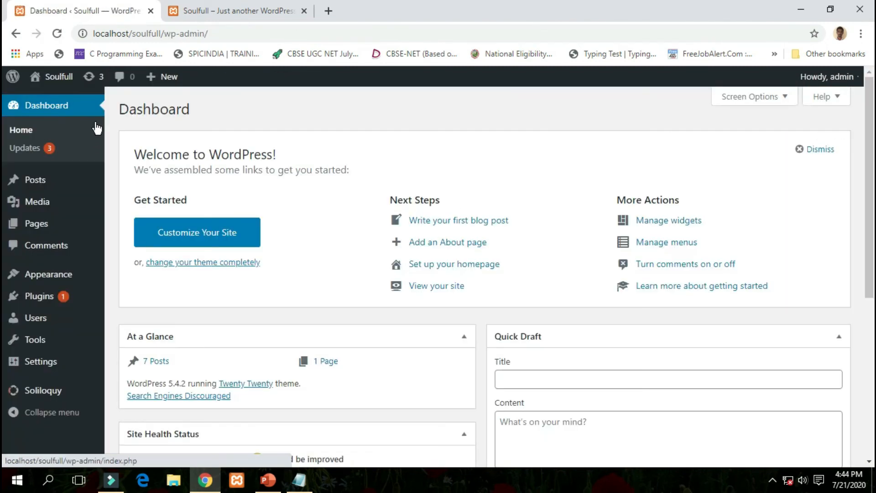
Go to the Posts list and on to the Categories page.
left_click(45, 183)
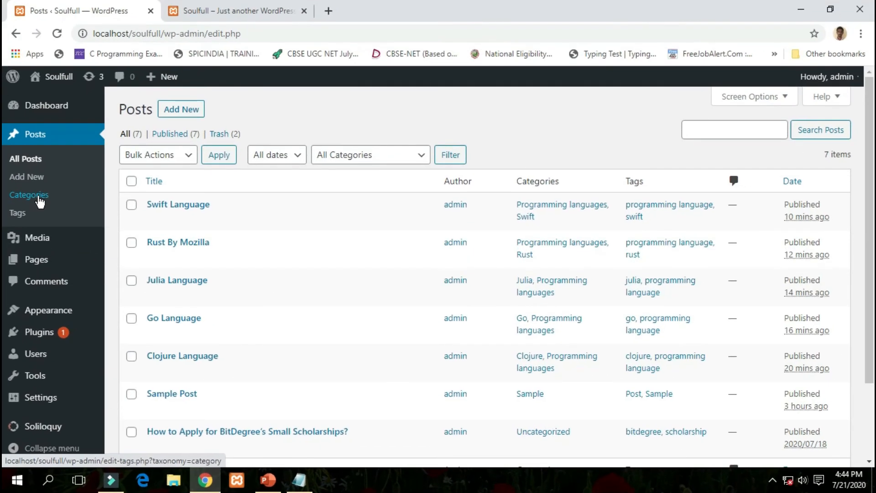
left_click(47, 196)
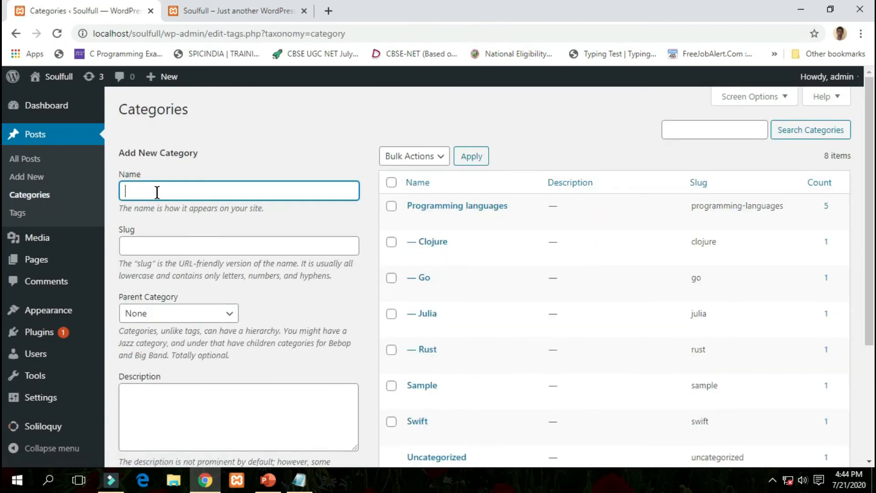
Create category C++ under Programming languages, described 'this is c++ language'.
scroll(479, 351, "down", 3)
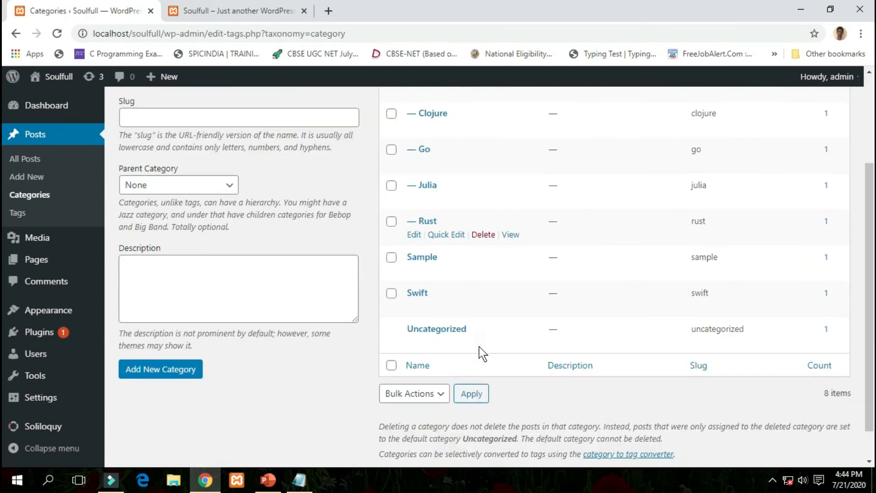
scroll(485, 307, "up", 3)
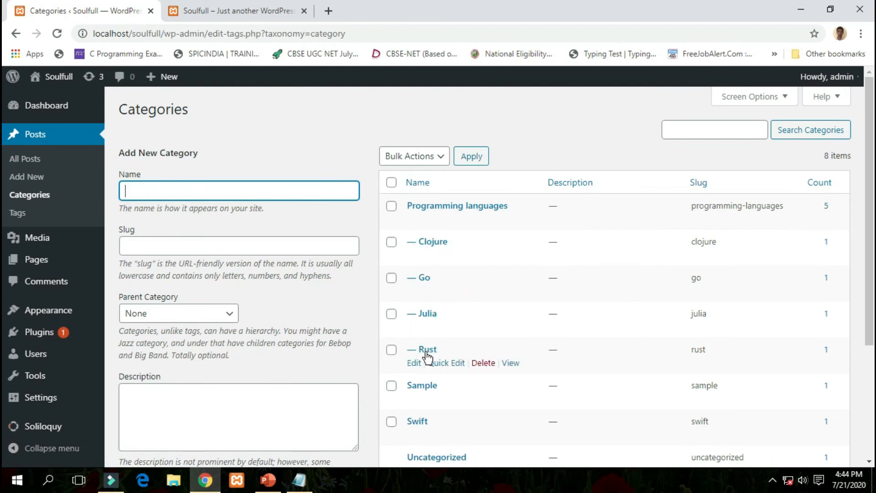
left_click(403, 120)
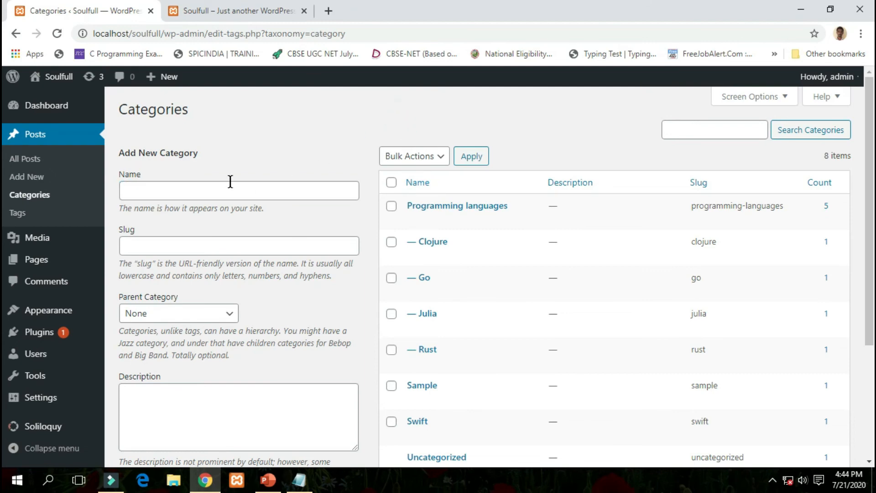
left_click(212, 190)
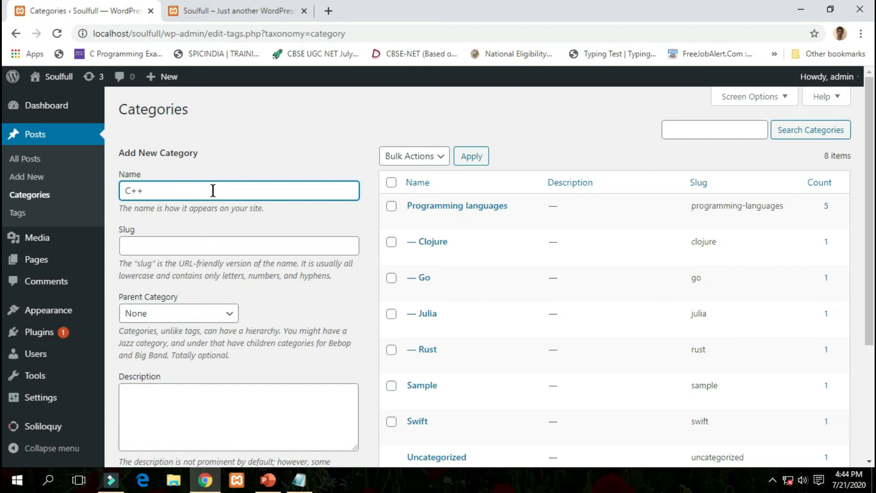
left_click(211, 246)
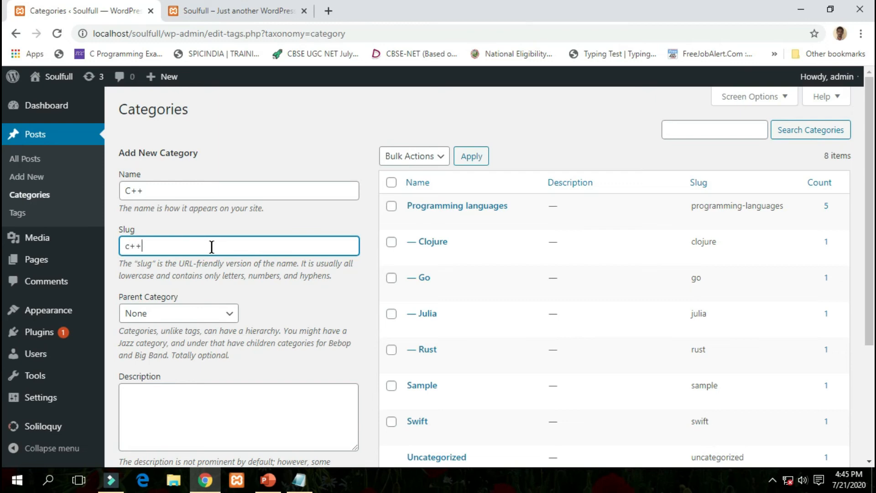
left_click(288, 305)
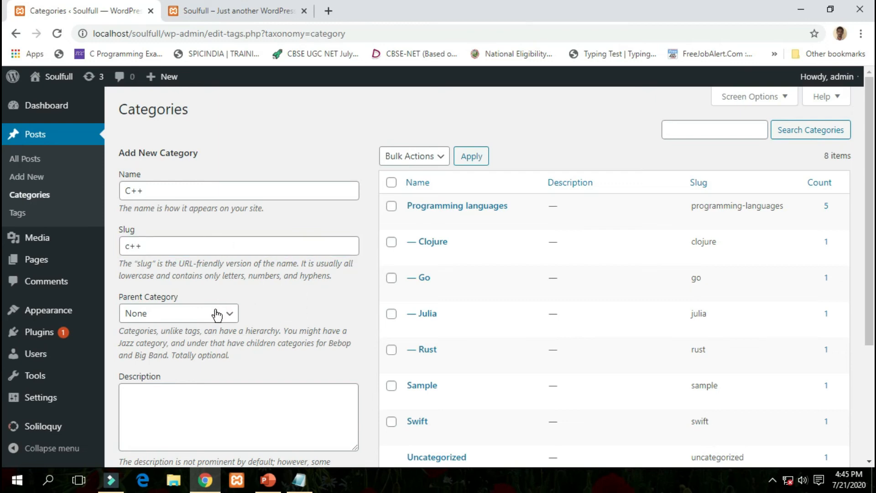
left_click(224, 313)
left_click(209, 343)
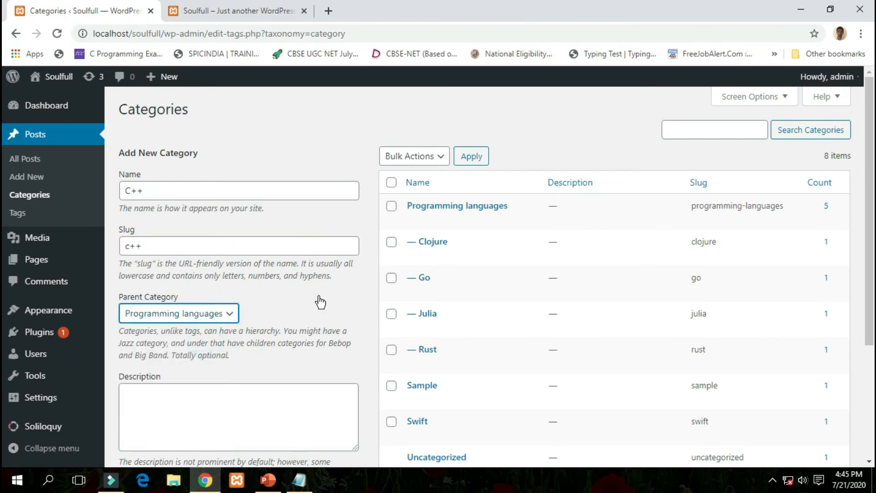
scroll(319, 299, "down", 3)
left_click(212, 275)
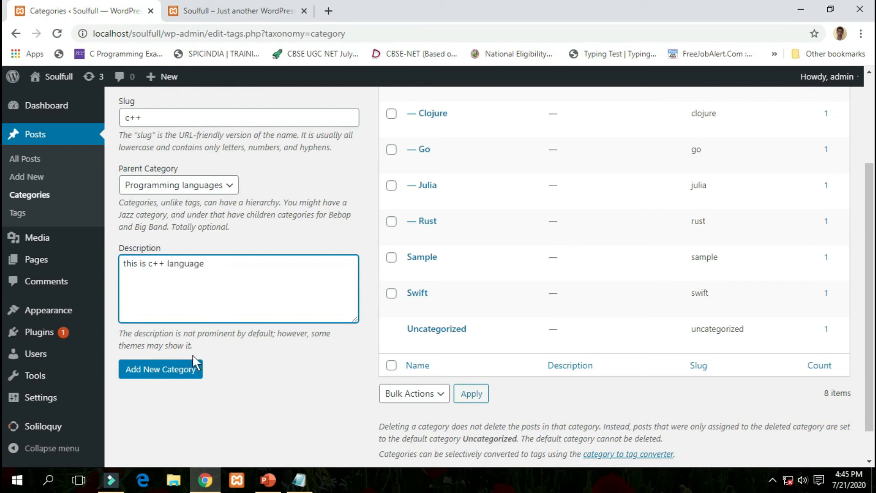
left_click(183, 371)
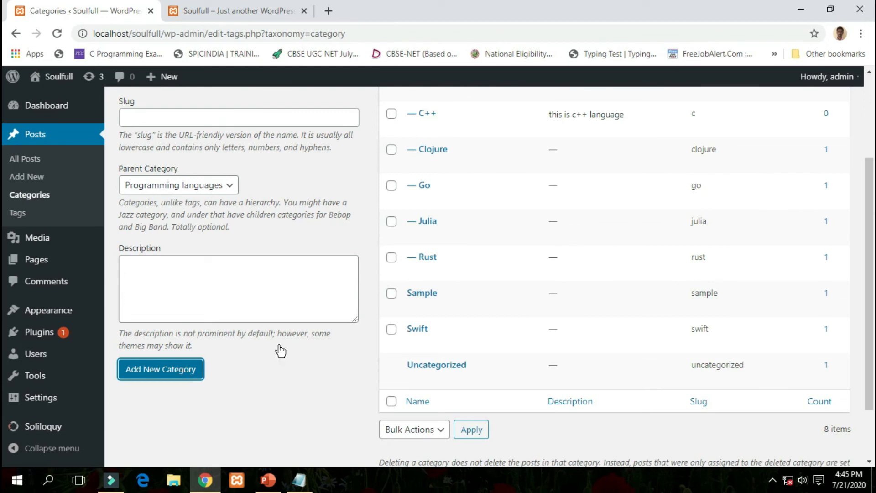
scroll(455, 289, "up", 3)
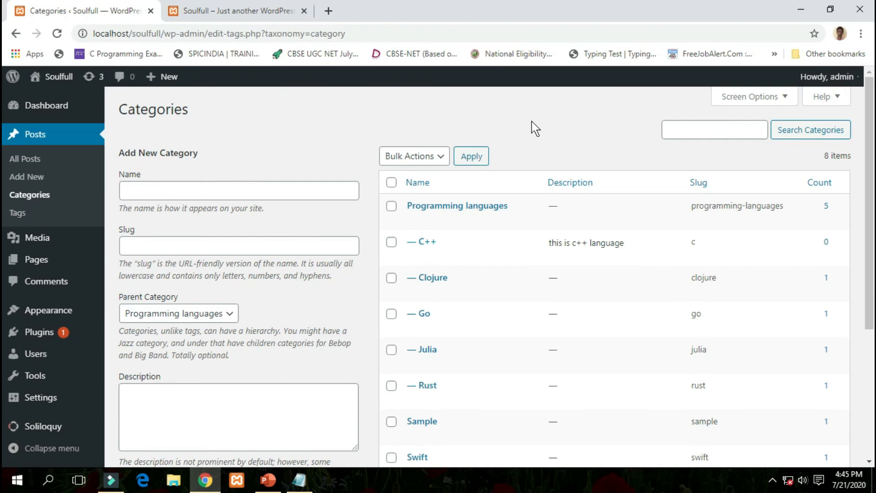
scroll(532, 123, "down", 3)
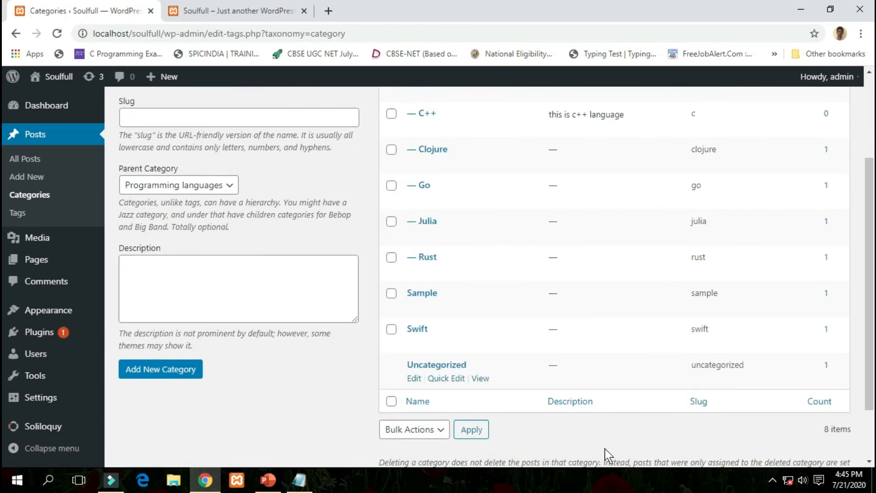
scroll(452, 329, "up", 3)
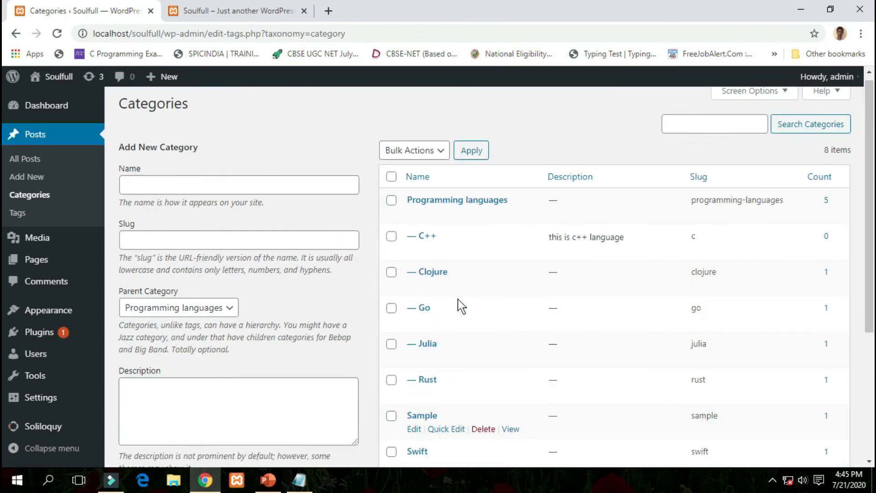
scroll(488, 303, "down", 5)
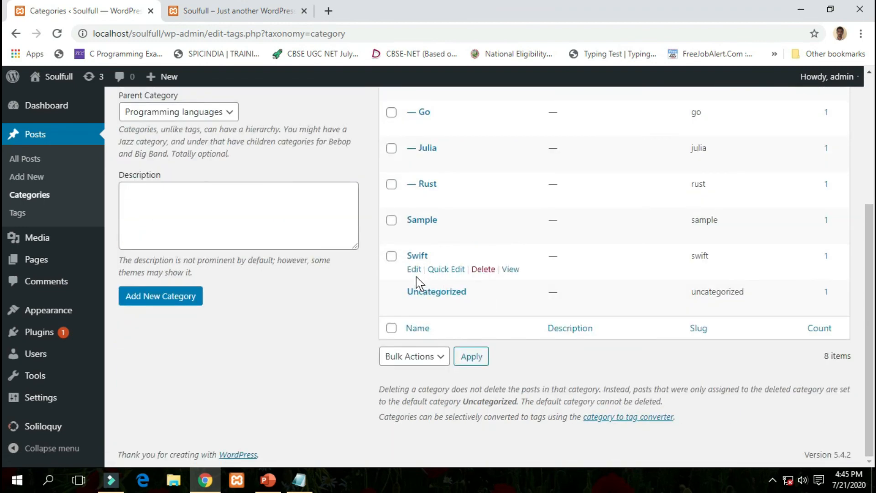
left_click(445, 273)
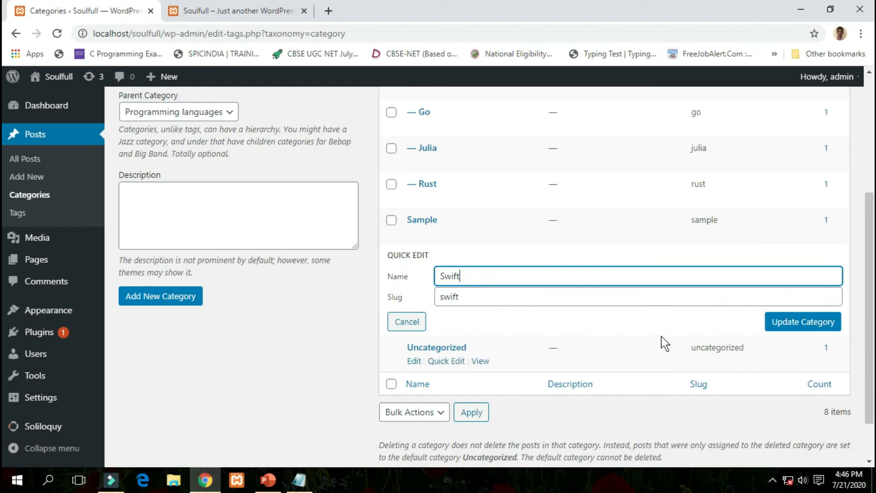
left_click(795, 325)
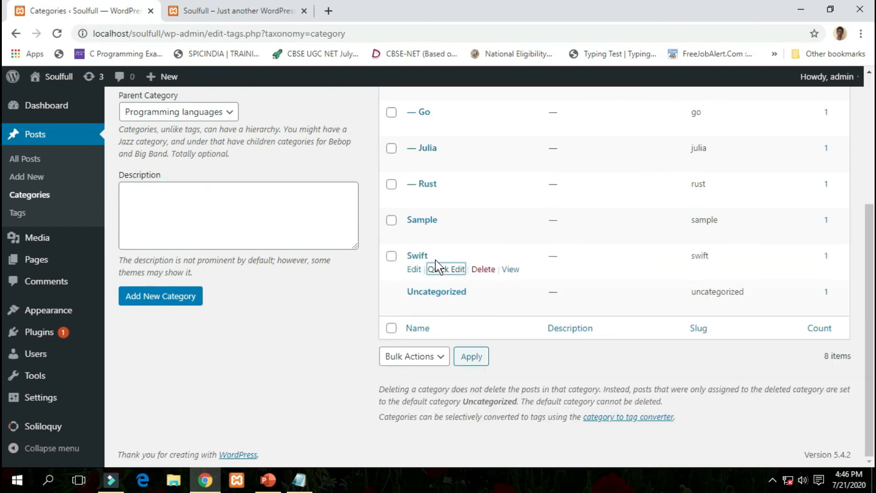
Set Swift's parent to Programming languages with description 'this is for swift language' and update.
left_click(414, 270)
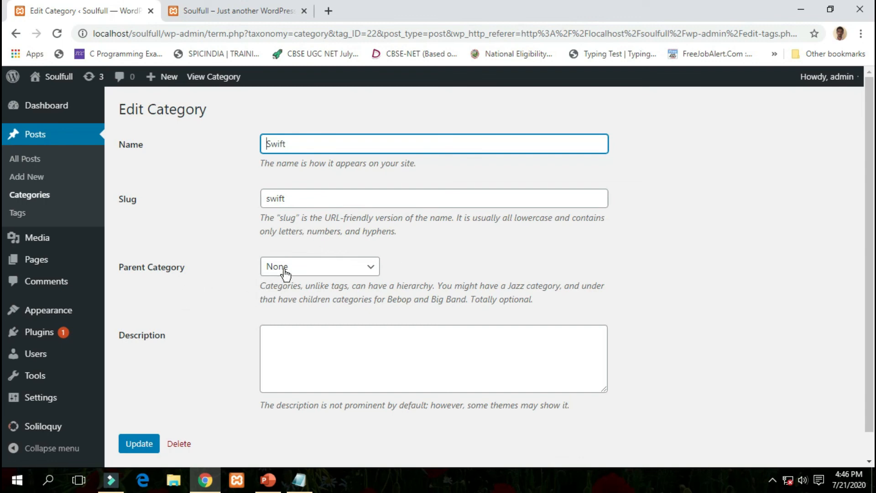
left_click(329, 273)
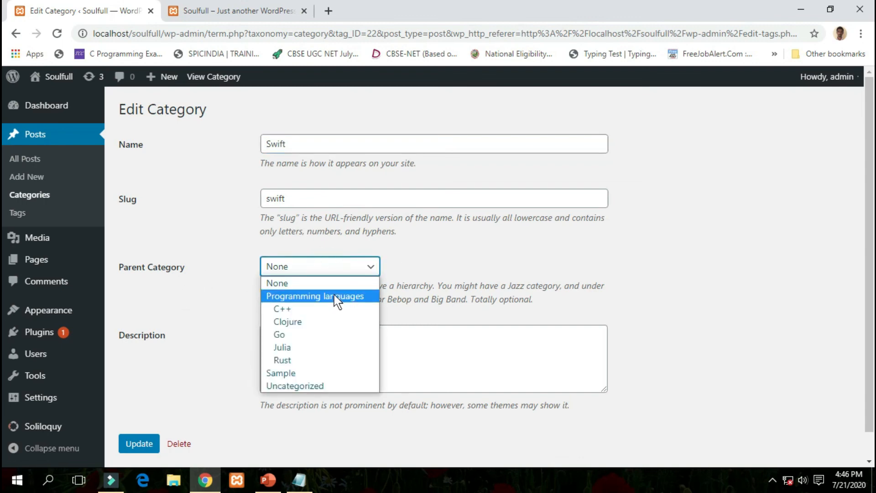
left_click(336, 297)
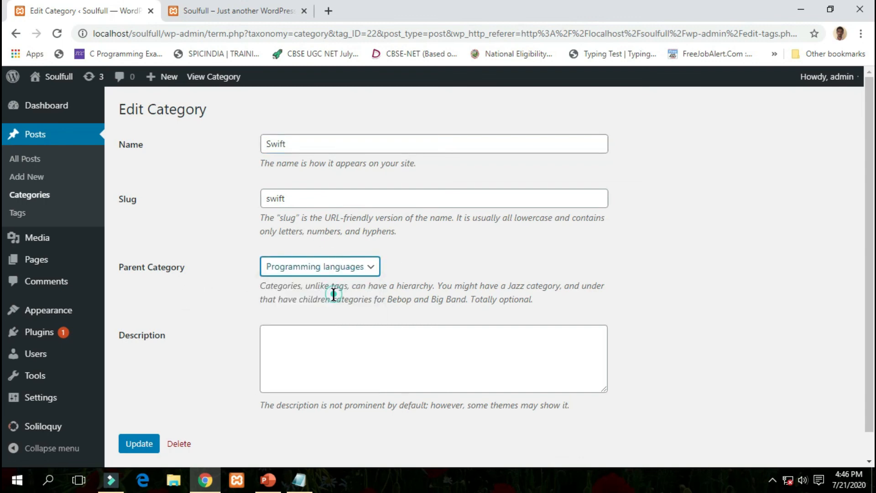
left_click(328, 335)
type("thi")
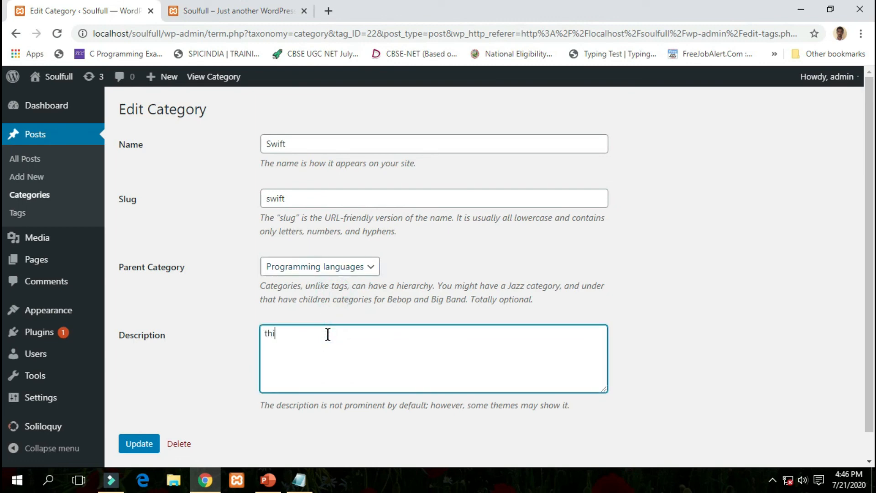
type("s is for swift language")
left_click(145, 443)
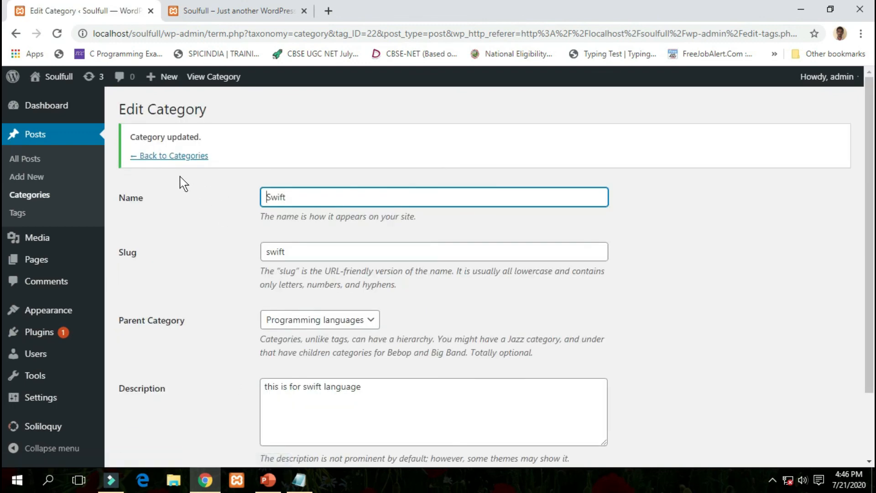
left_click(199, 153)
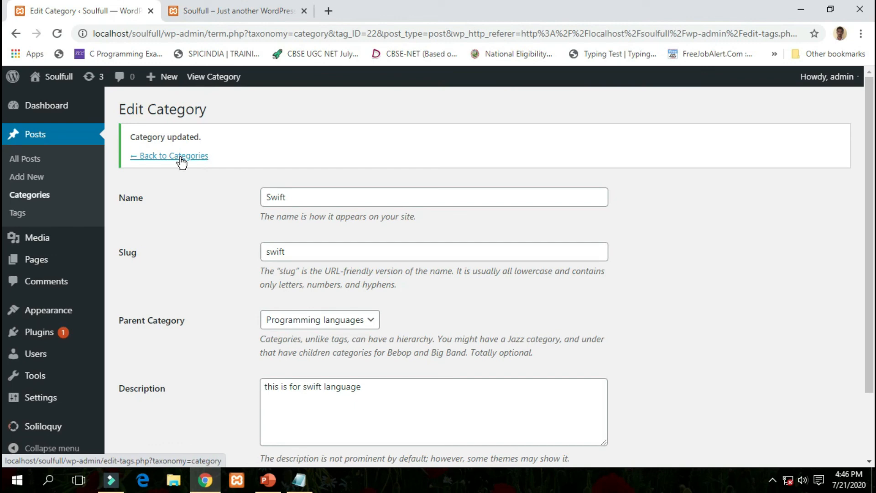
Go back to the Categories list and check Swift nested under Programming languages.
left_click(181, 158)
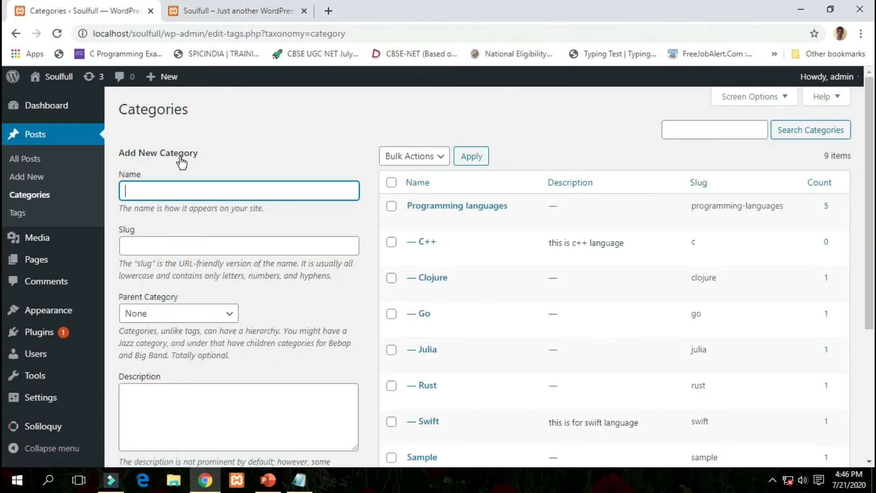
scroll(410, 301, "down", 3)
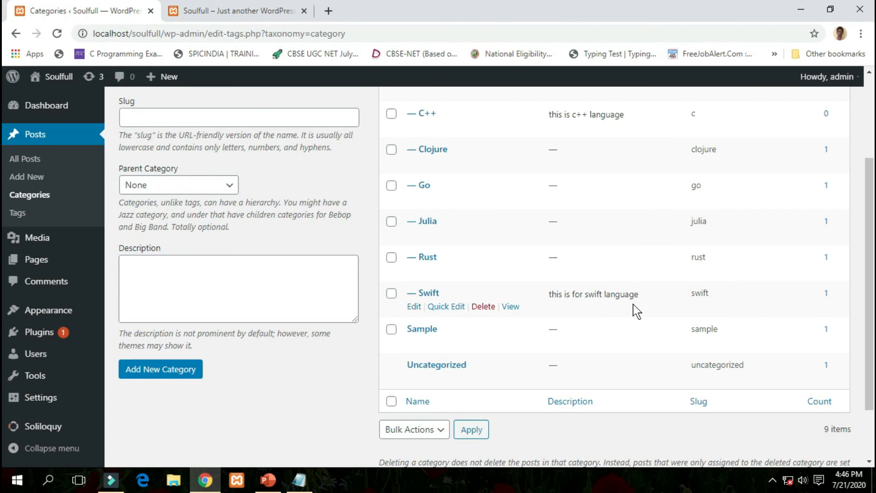
scroll(637, 311, "up", 3)
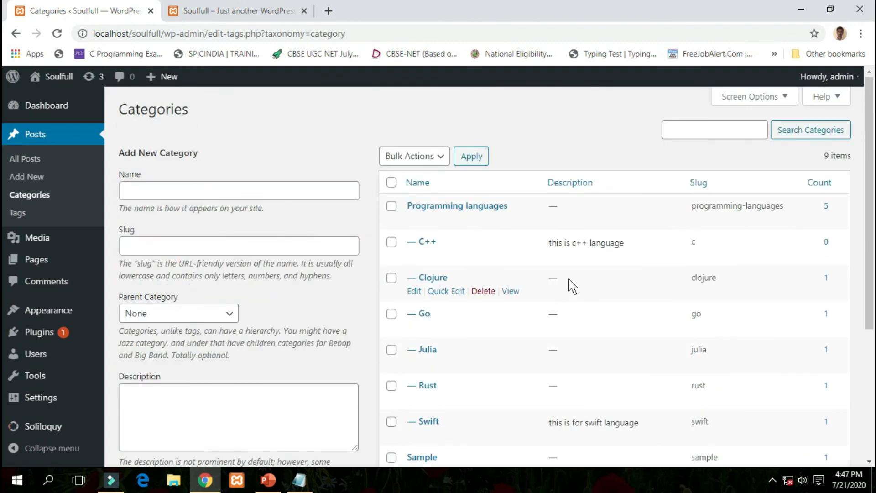
scroll(572, 287, "down", 3)
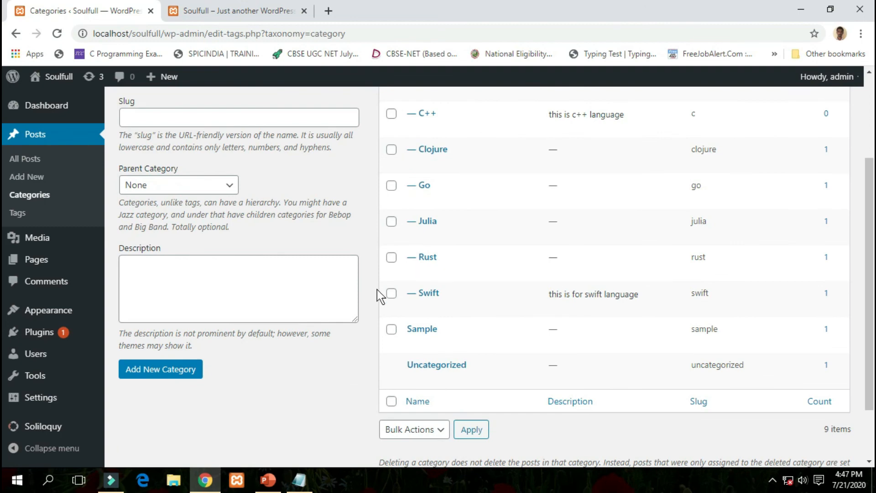
scroll(283, 386, "up", 3)
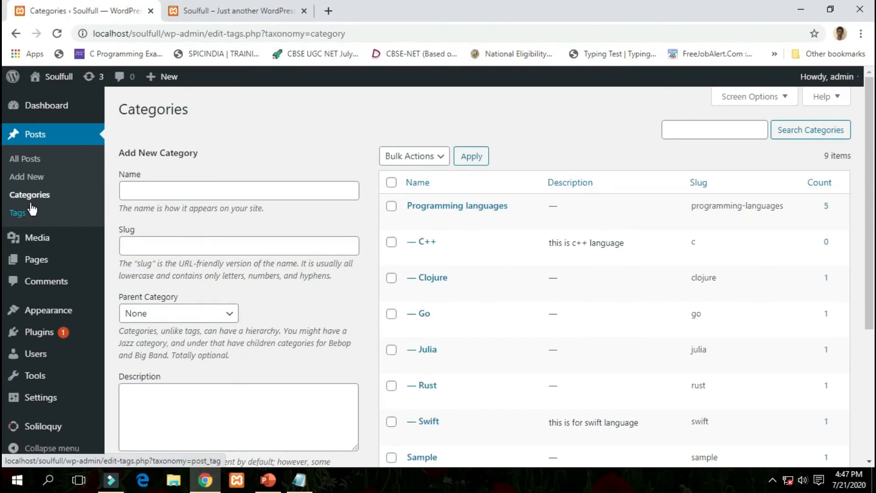
Open the Tags page under Posts.
left_click(26, 213)
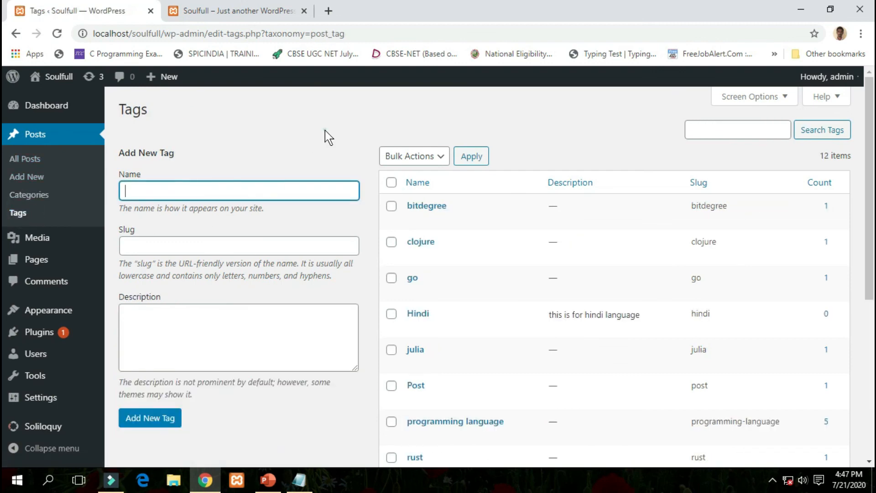
left_click(325, 130)
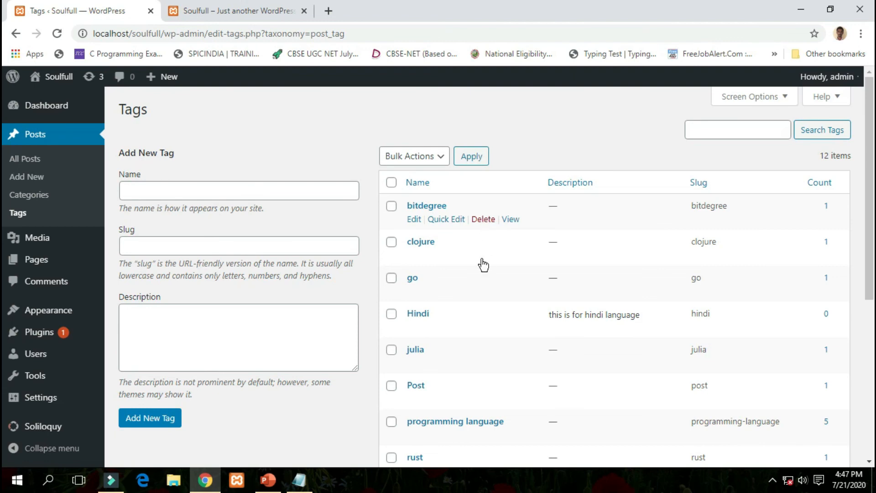
scroll(451, 274, "down", 3)
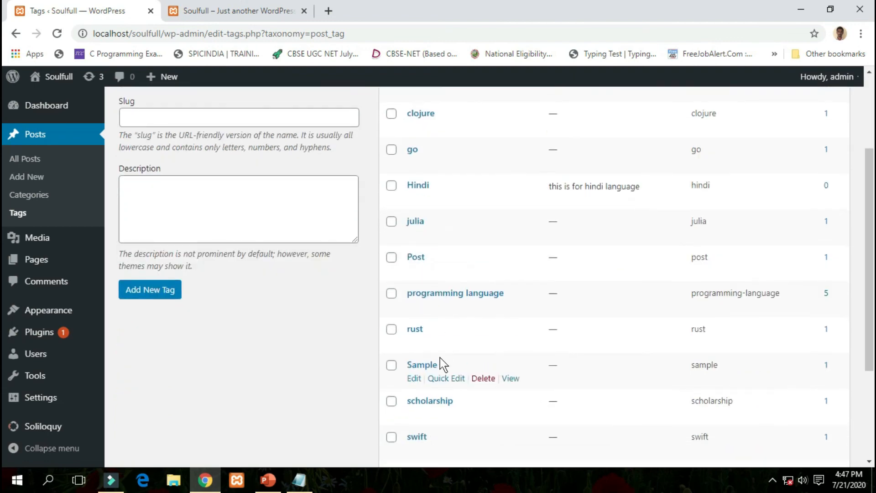
scroll(262, 327, "up", 3)
Add tag C++ with slug c++ and description 'this is for c++'.
left_click(179, 191)
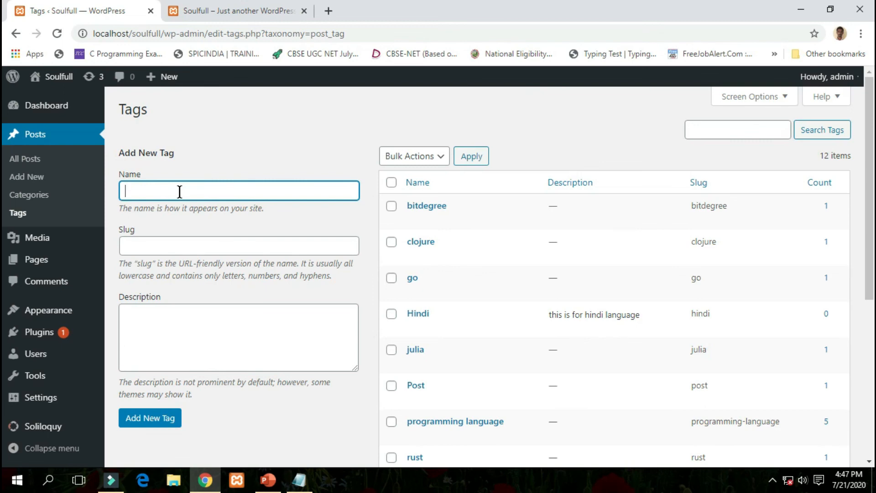
type("C++")
left_click(164, 241)
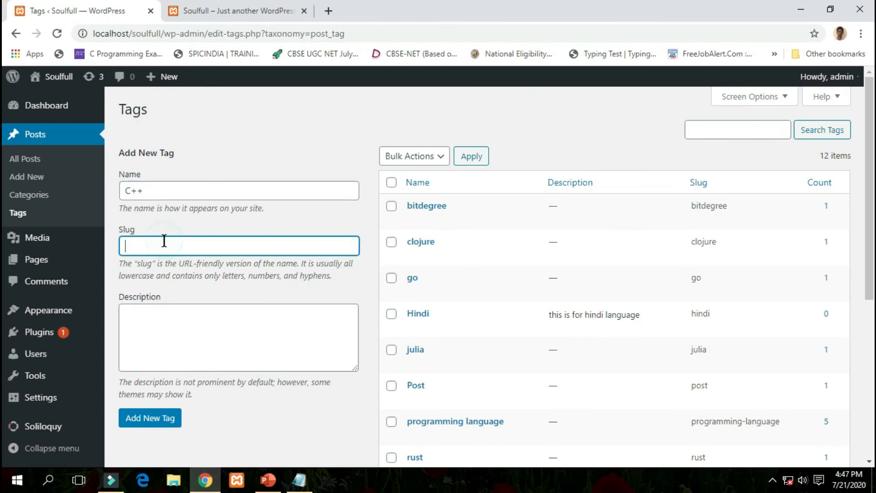
type("c++")
left_click(162, 312)
type("this ")
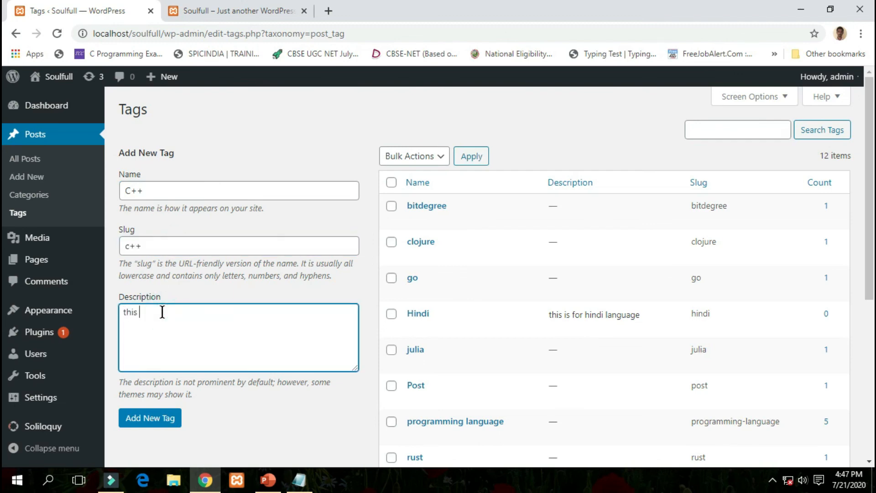
type("is for c++")
left_click(155, 420)
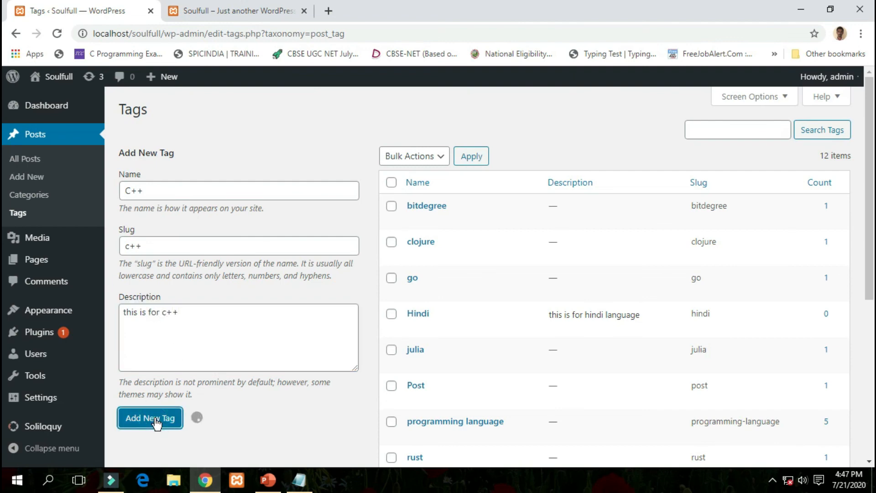
mouse_move(417, 221)
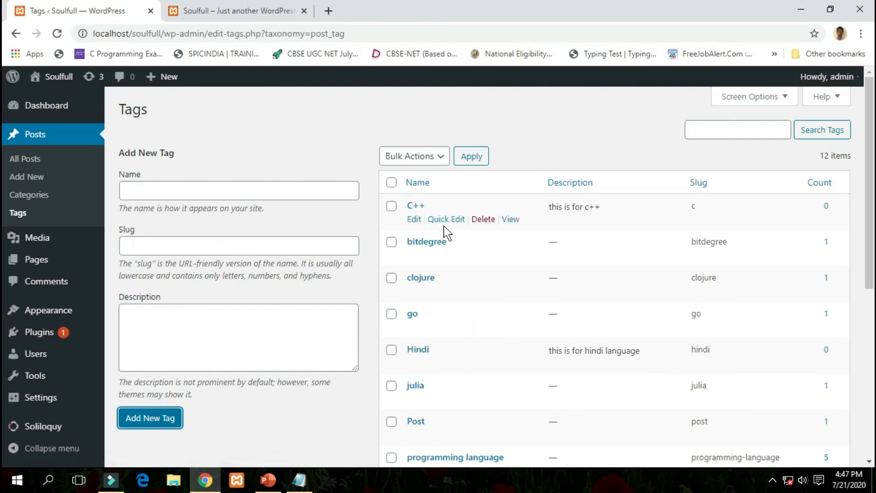
mouse_move(482, 239)
mouse_move(434, 208)
left_click(583, 130)
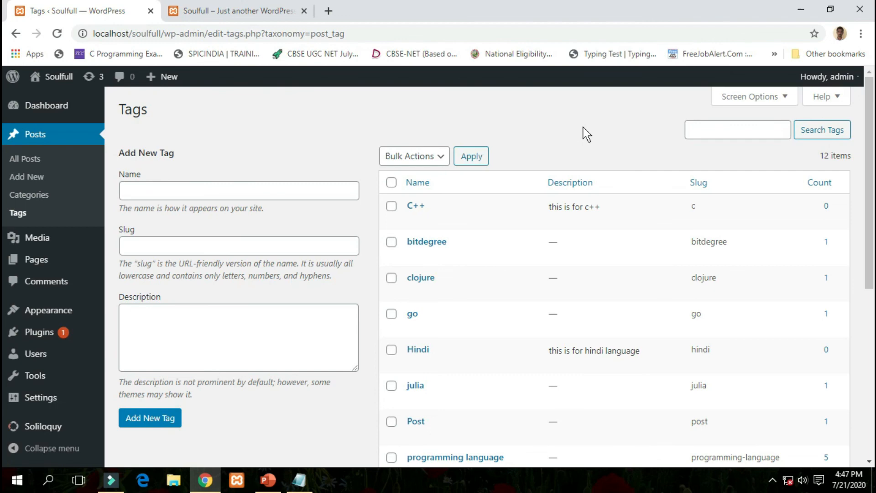
mouse_move(481, 231)
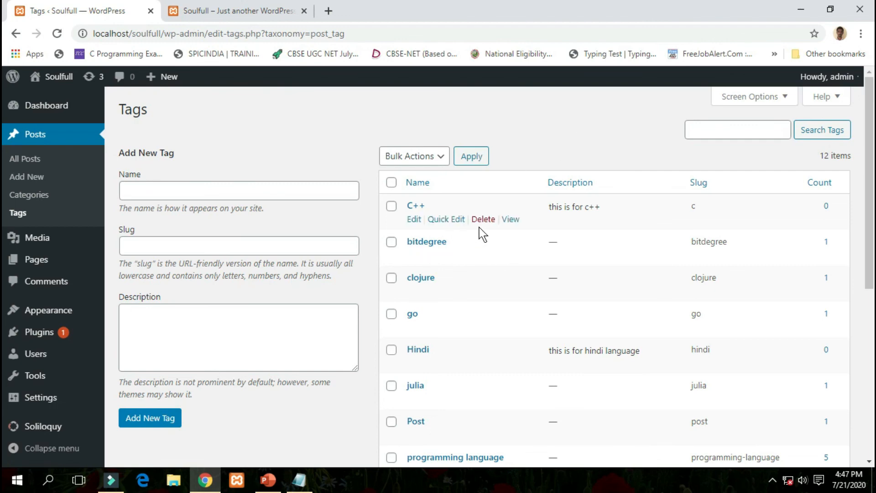